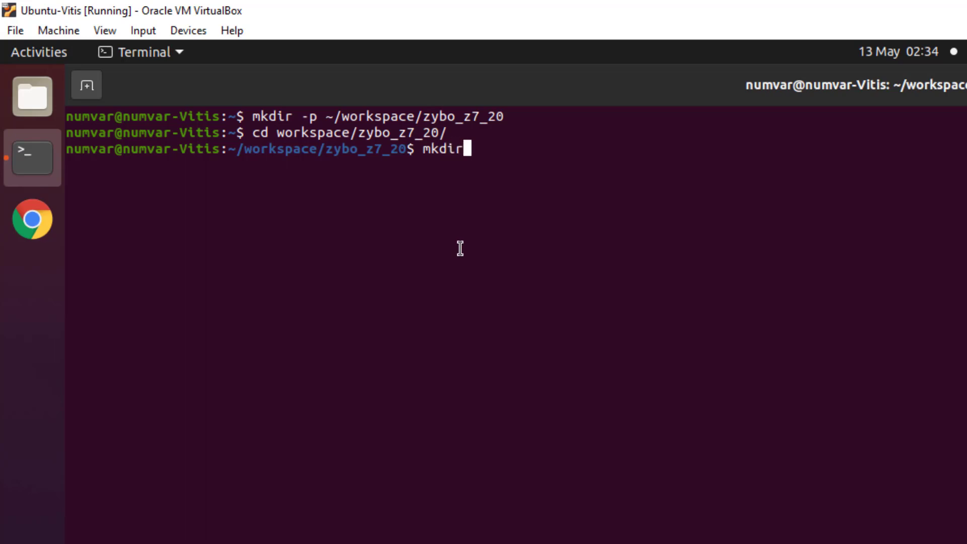
Create and enter a hardware folder, then launch Vivado in the background with vivado &
text(are)
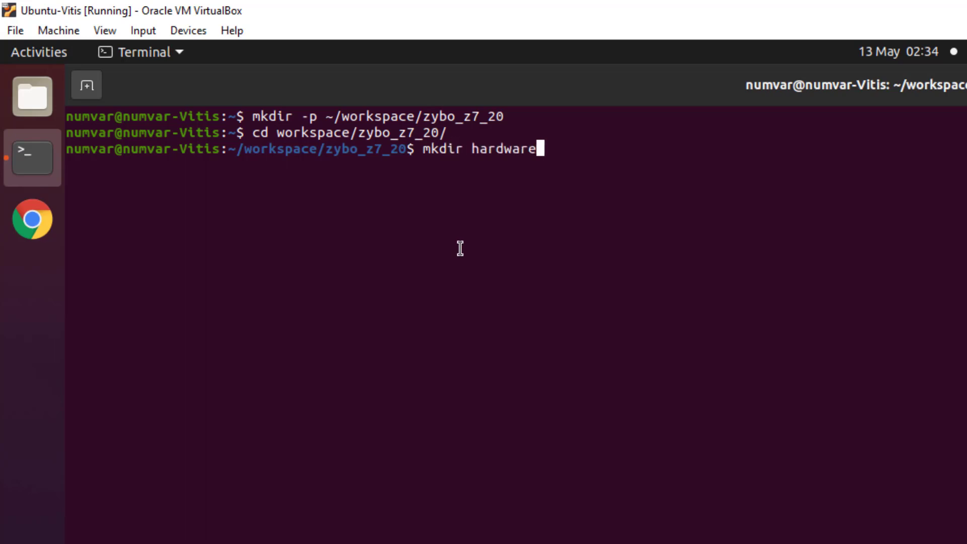
key(Return)
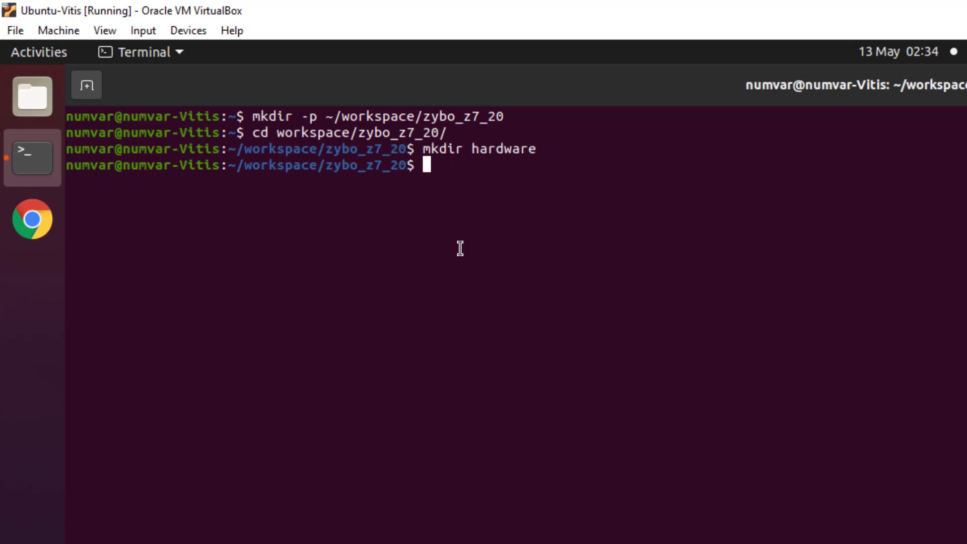
text(cd hardware/)
key(Return)
text(vivado)
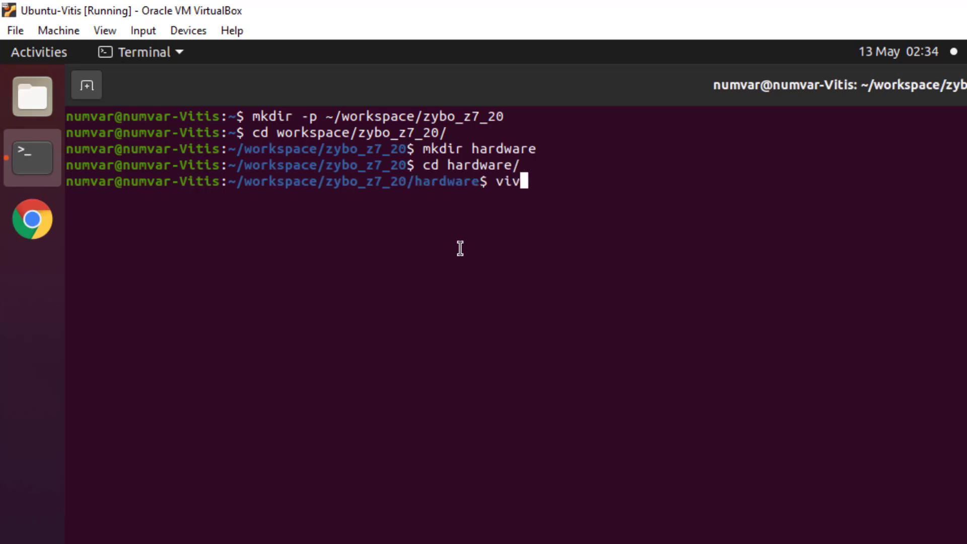
text( &)
key(Return)
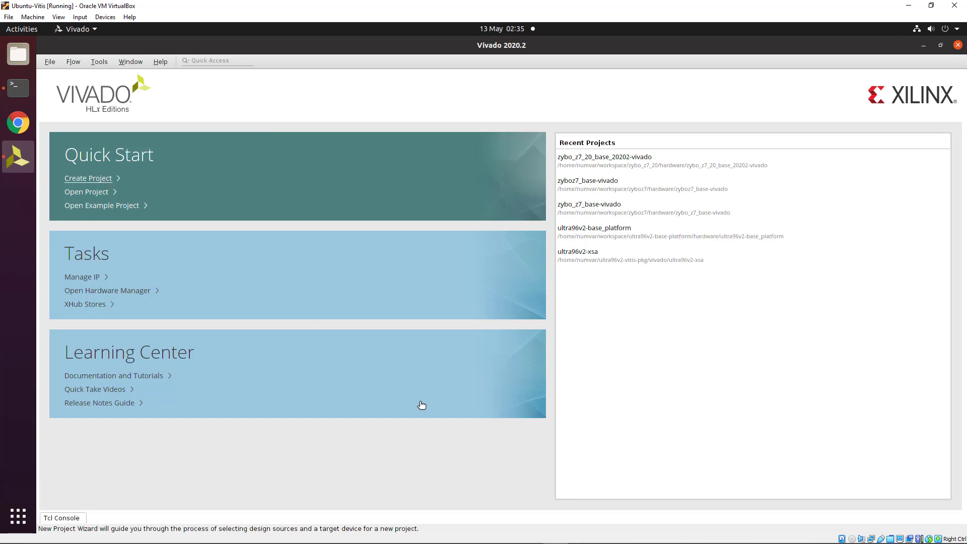
Name the new project zybo_z7_20_base_20202-vivado as an RTL extensible Vitis platform project
key(Return)
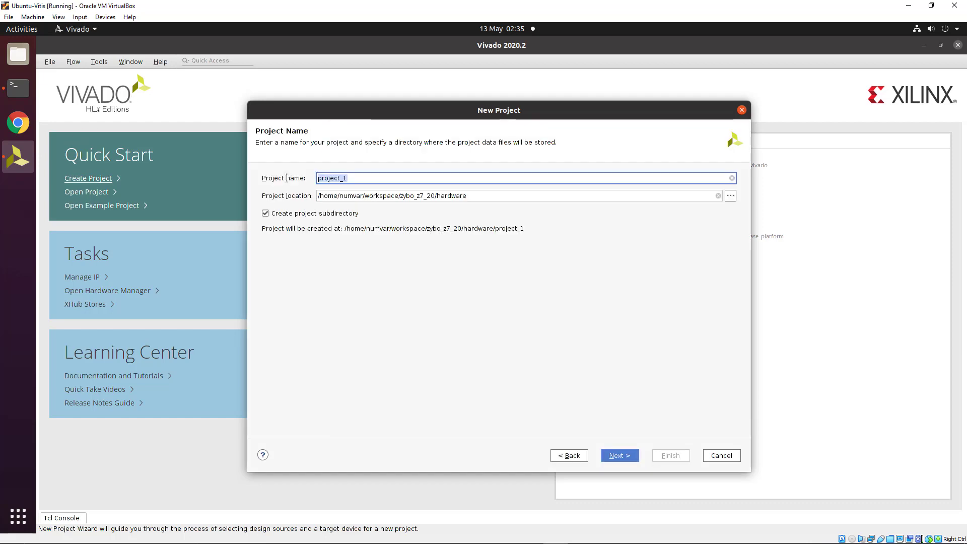
text(zybo_z7_20_base_20202)
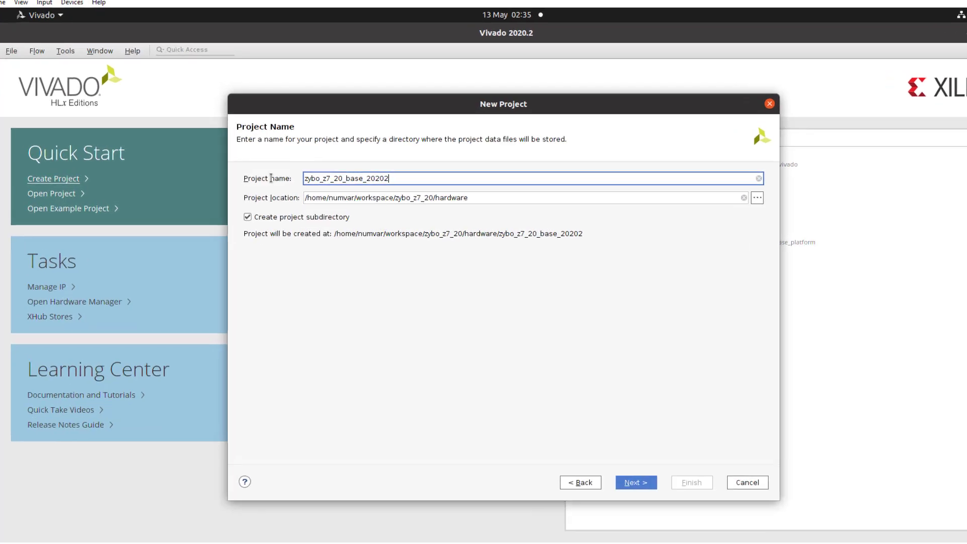
text(-vivado)
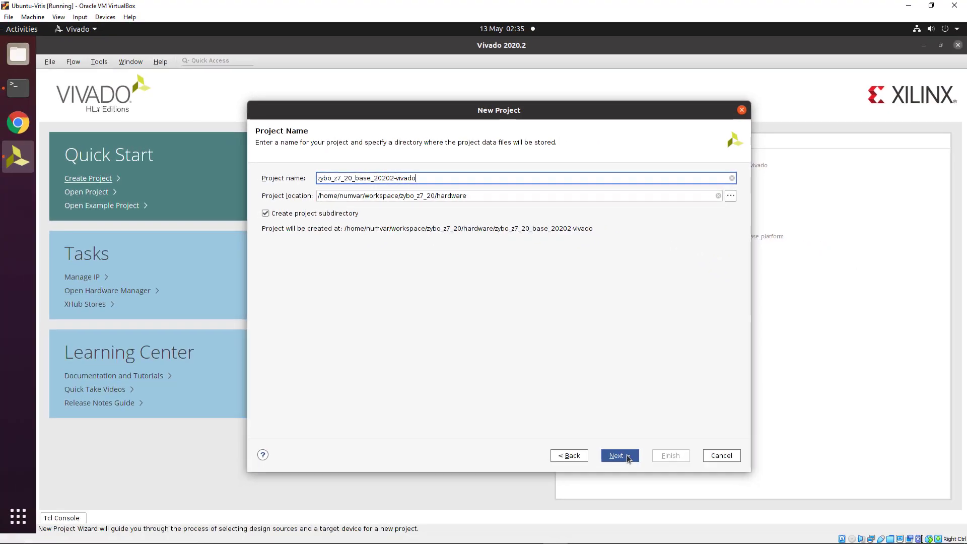
key(Return)
click(281, 216)
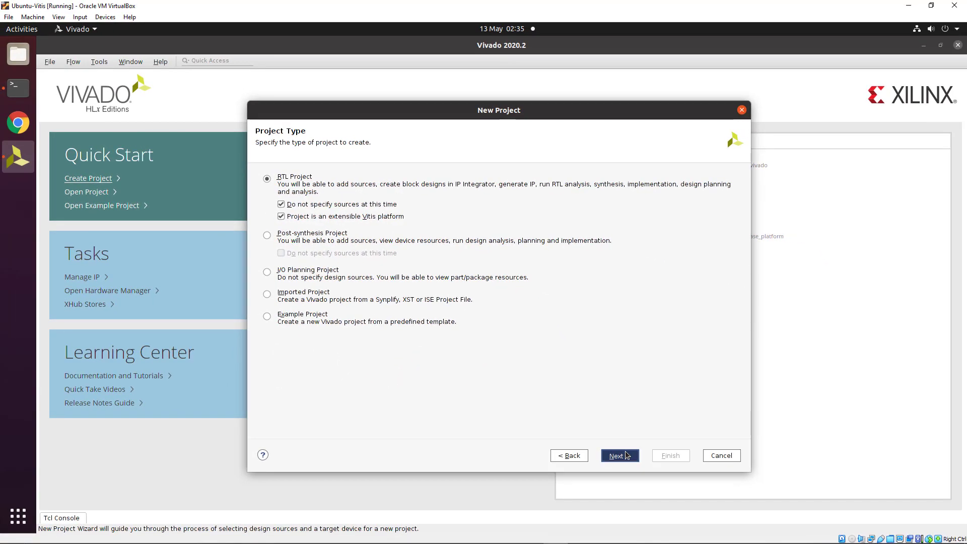
click(619, 455)
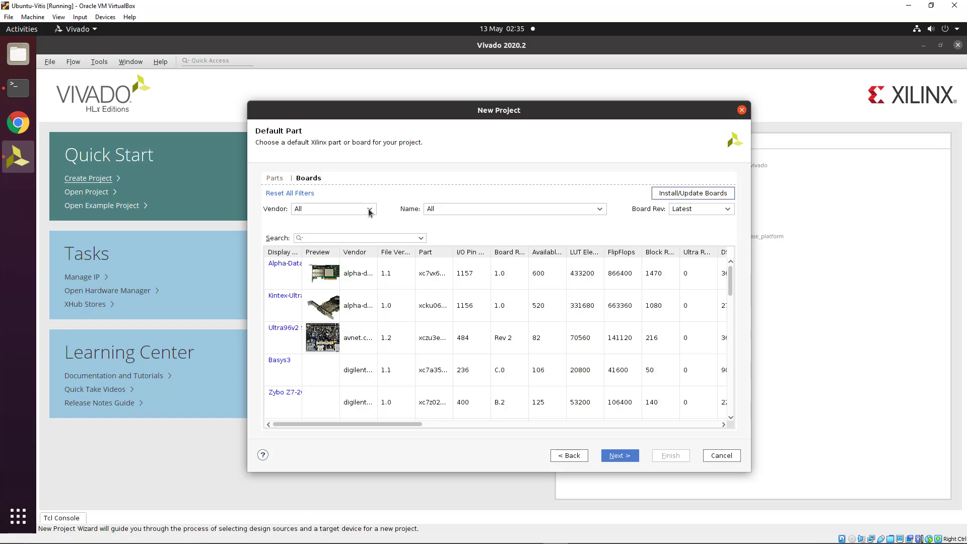
Choose the digilentinc.com Zybo Z7-20 board and finish the New Project wizard
click(369, 209)
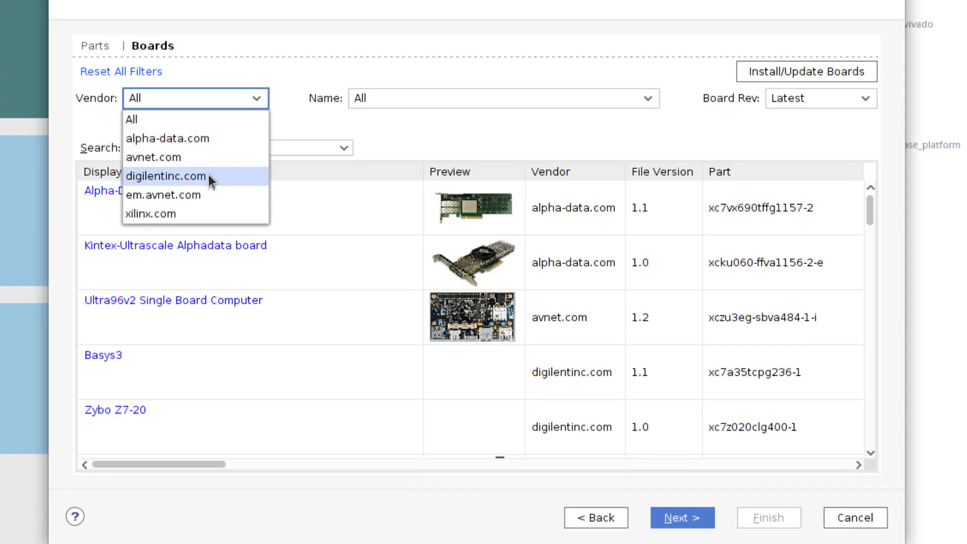
click(205, 181)
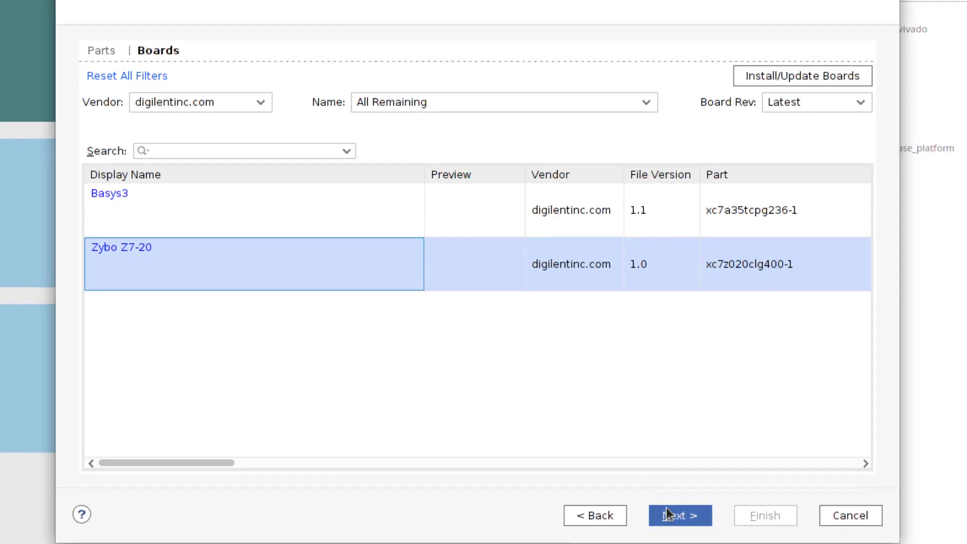
click(670, 514)
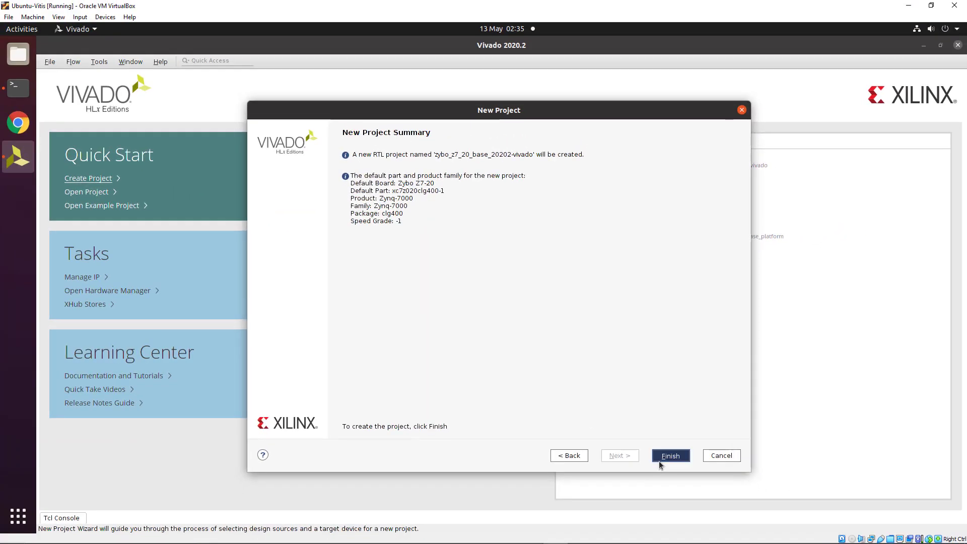
click(658, 460)
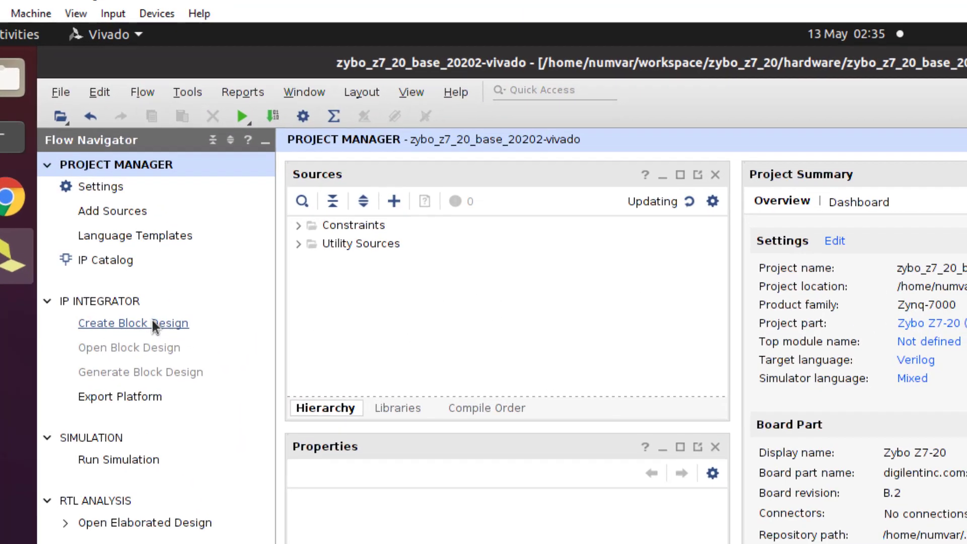
Create a block design, replacing the default design_1 name with zybo_z7_20_base_20202
click(171, 332)
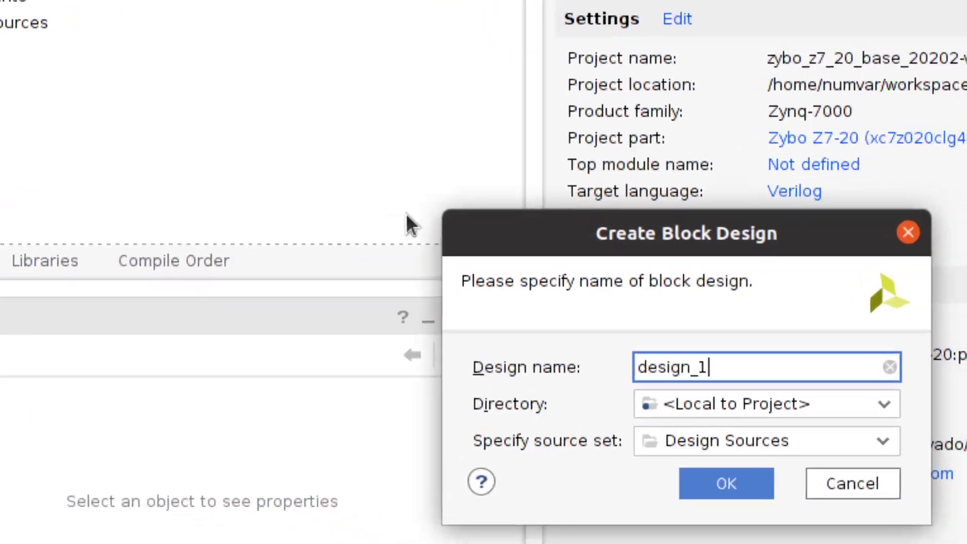
drag(750, 376, 621, 374)
text(zybo_z7_20_base_20202)
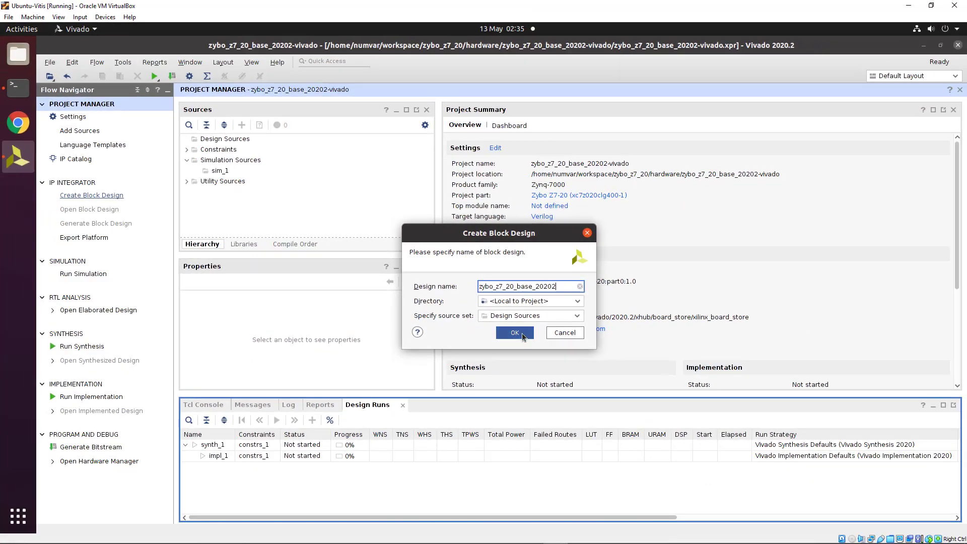
click(515, 333)
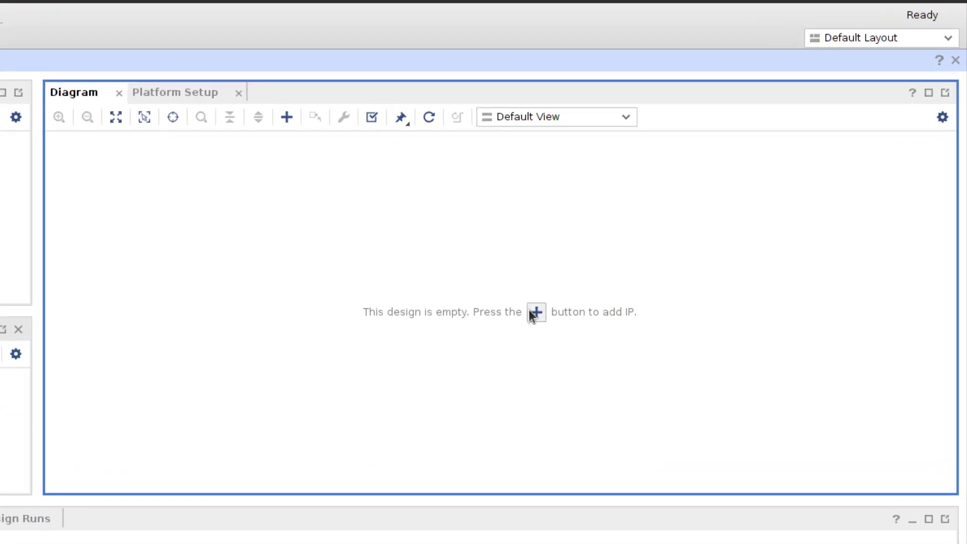
Add a ZYNQ7 Processing System and run block automation for board preset, external DDR and FIXED_IO
click(533, 310)
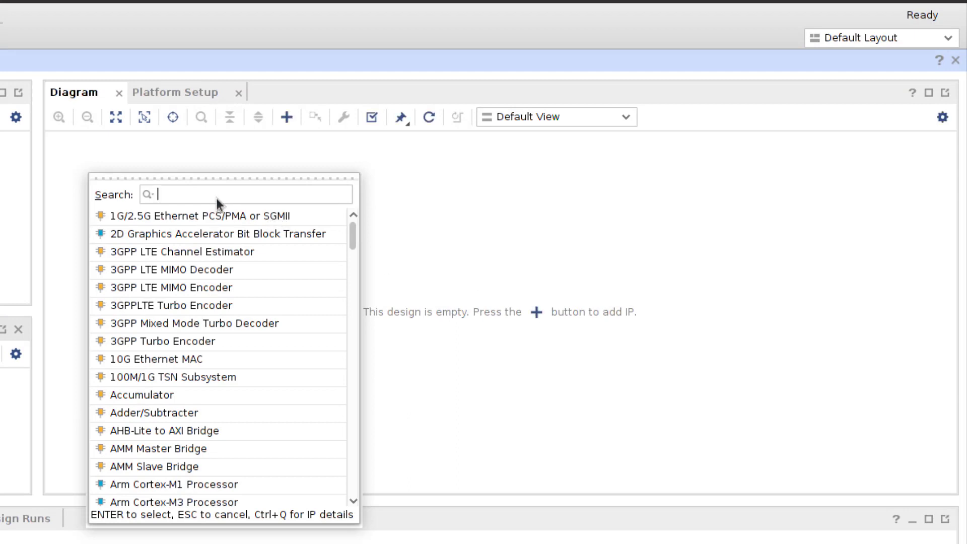
text(zynq)
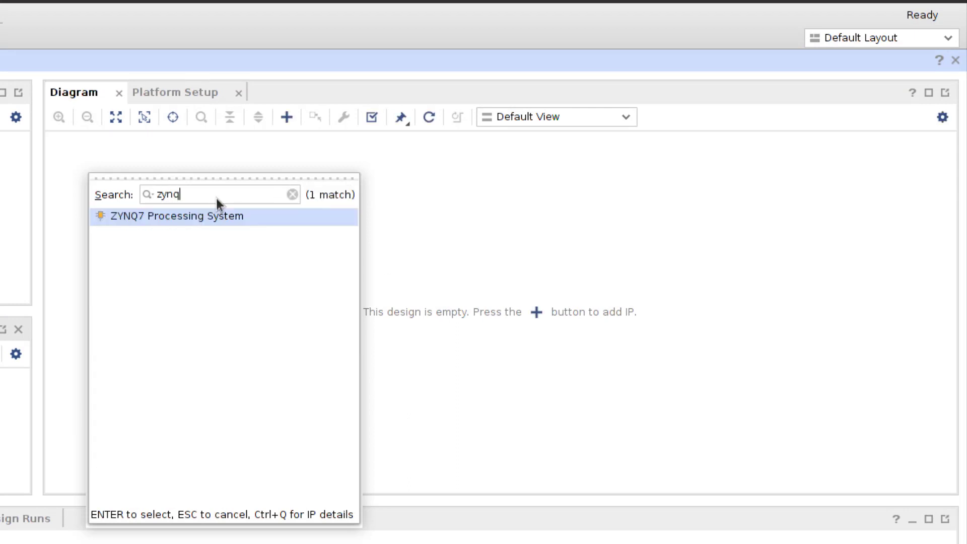
key(Return)
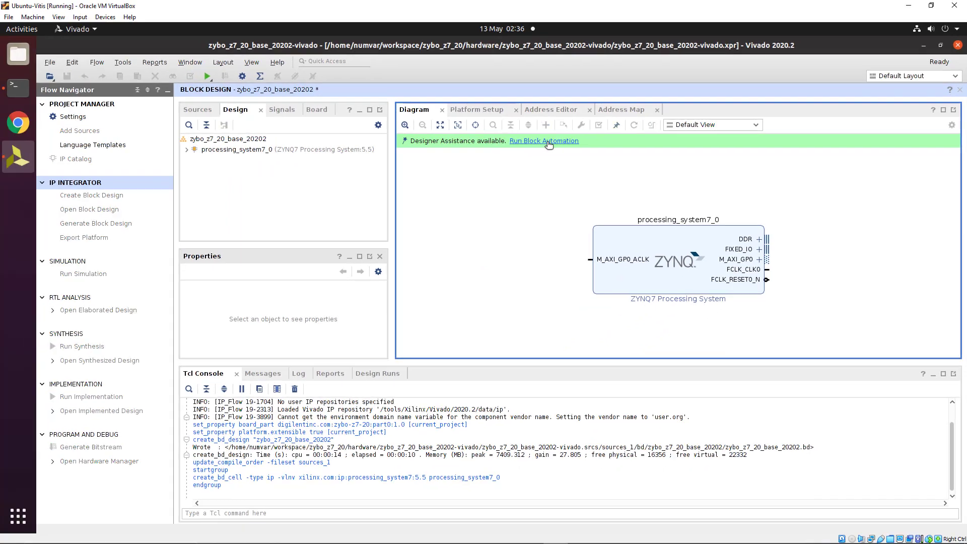
click(290, 145)
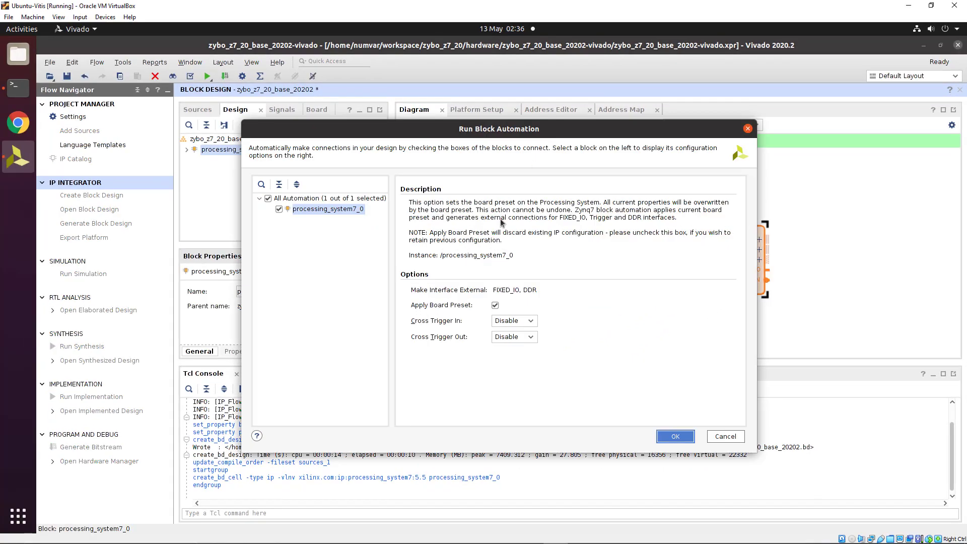
click(672, 436)
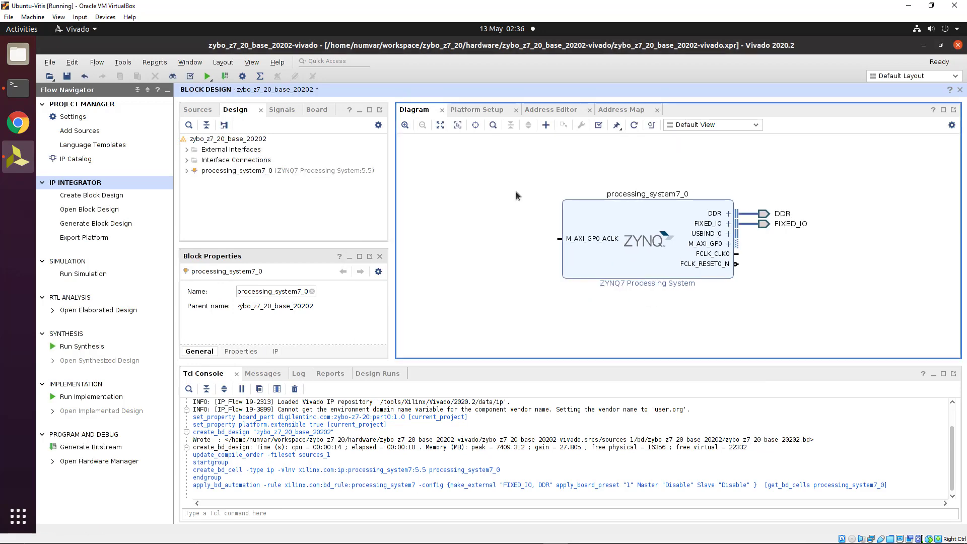
Disable the M AXI GP0 master interface in the Zynq's PS-PL configuration
double_click(626, 213)
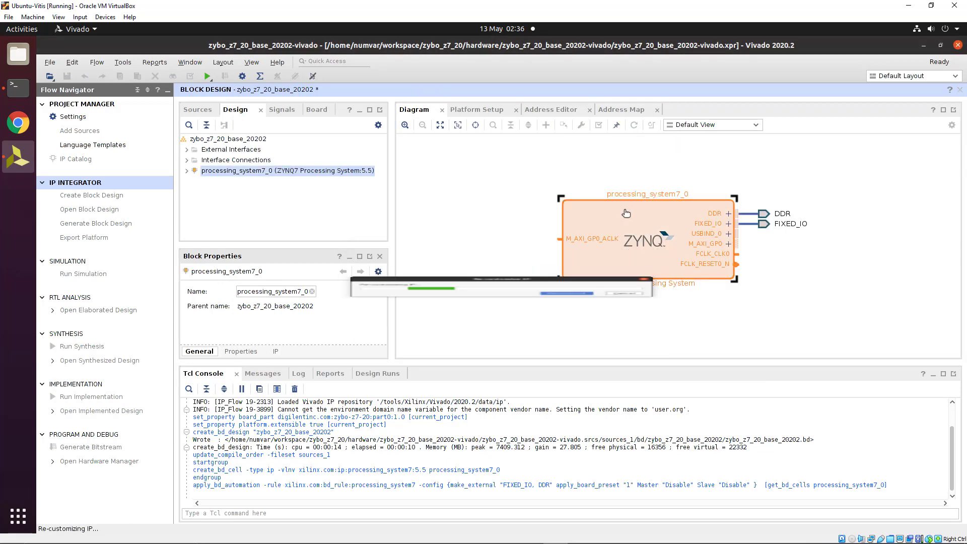
click(246, 200)
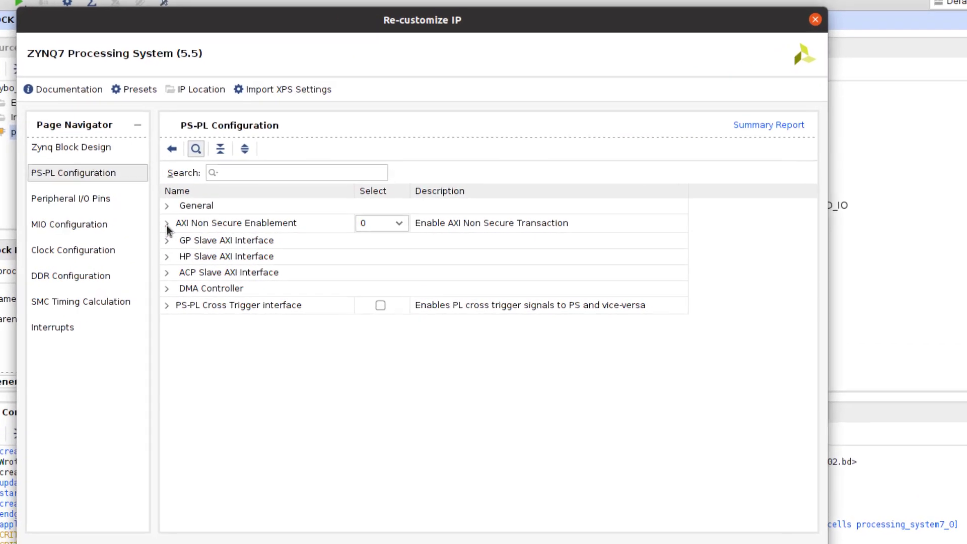
click(168, 224)
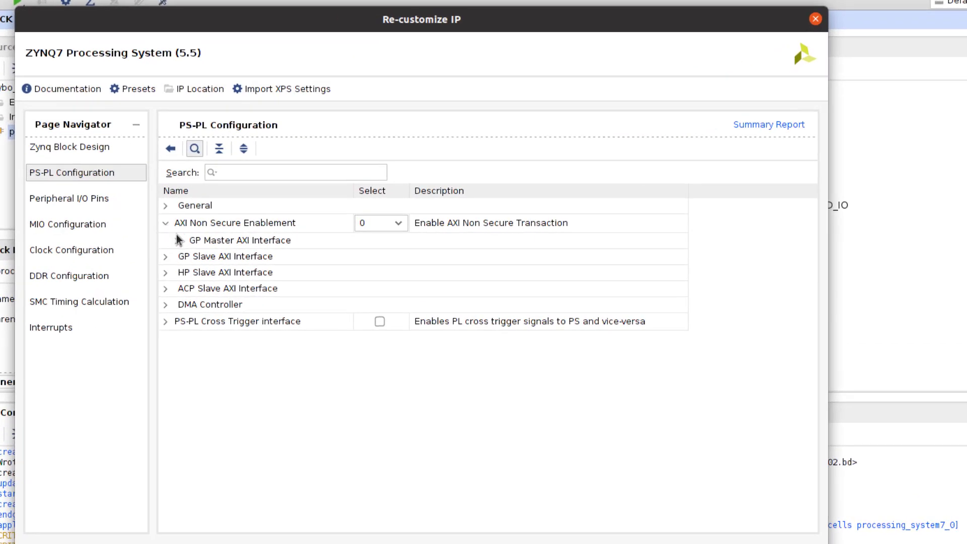
click(177, 240)
click(380, 258)
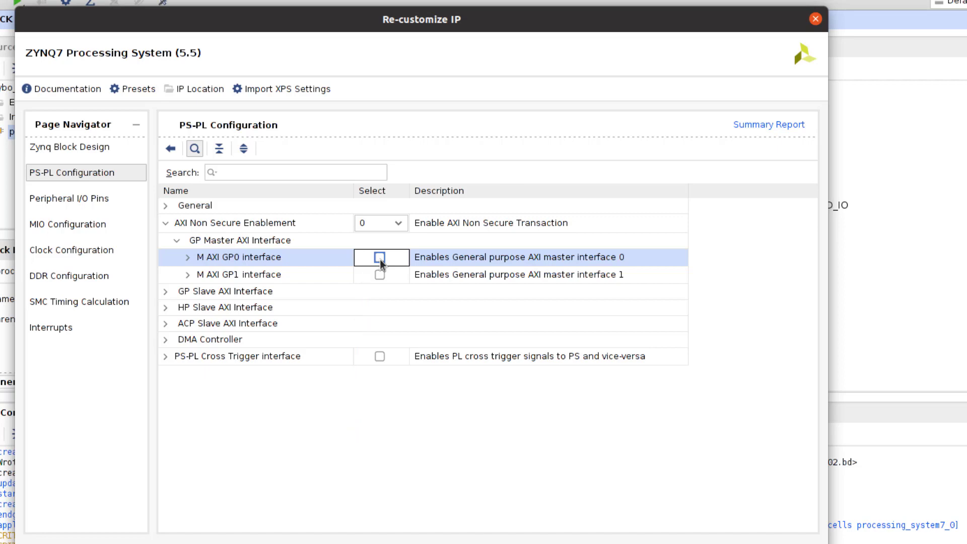
Enable Fabric Interrupts with the IRQ_F2P[15:0] port and apply the Zynq configuration
click(80, 333)
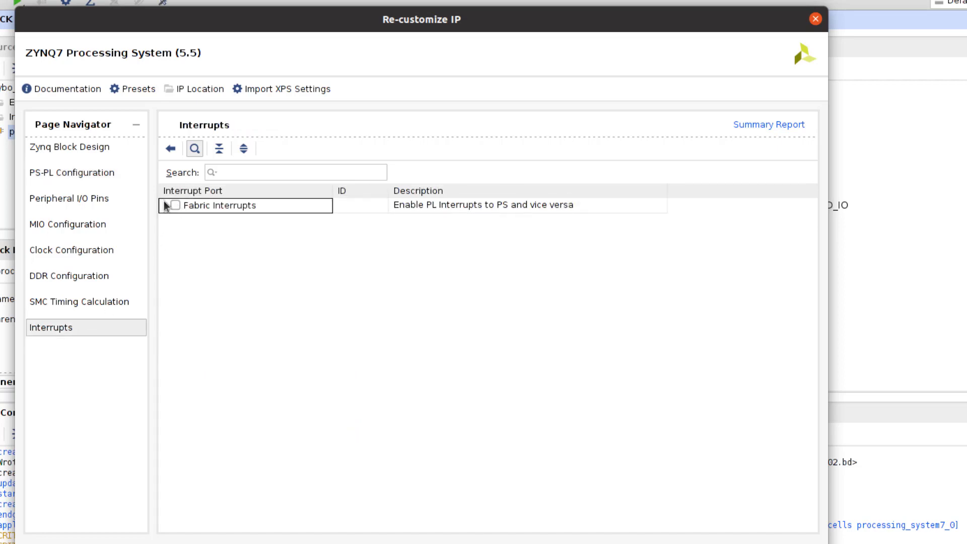
click(165, 206)
click(175, 205)
click(180, 222)
click(196, 237)
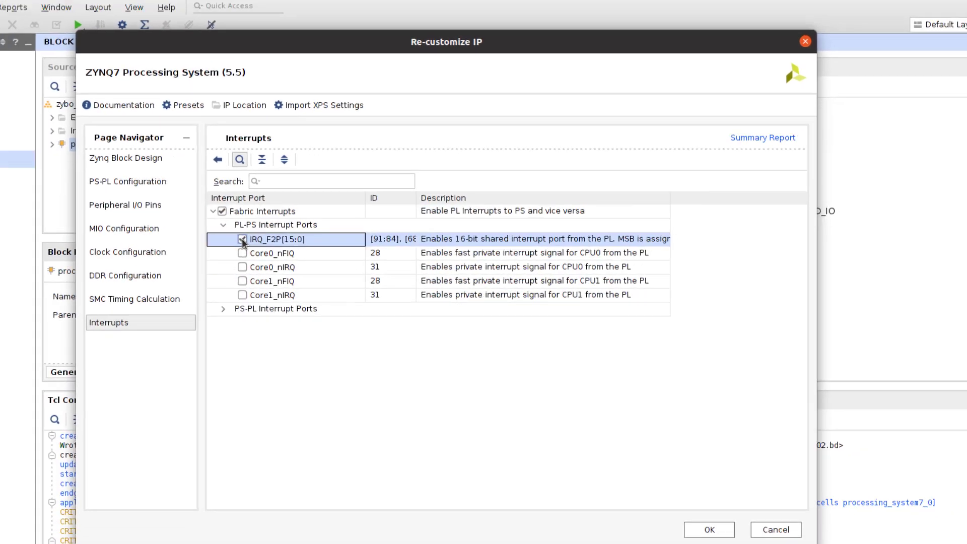
click(709, 533)
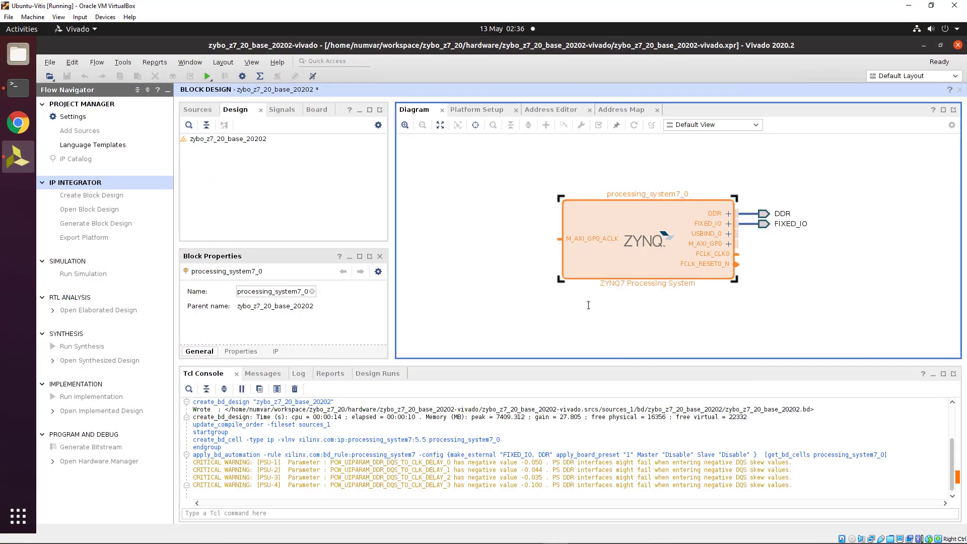
click(503, 359)
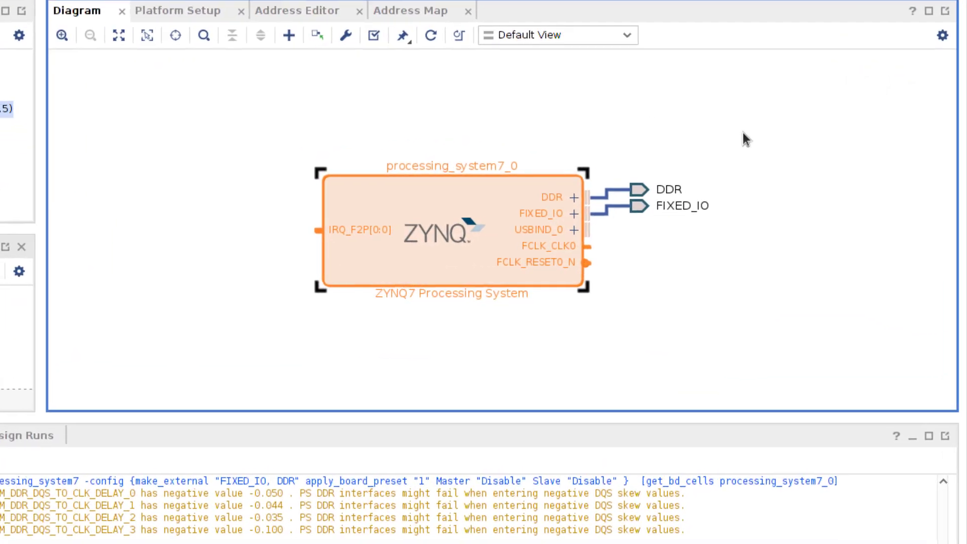
Add a Clocking Wizard block and place it below the DDR and FIXED_IO nets
right_click(827, 186)
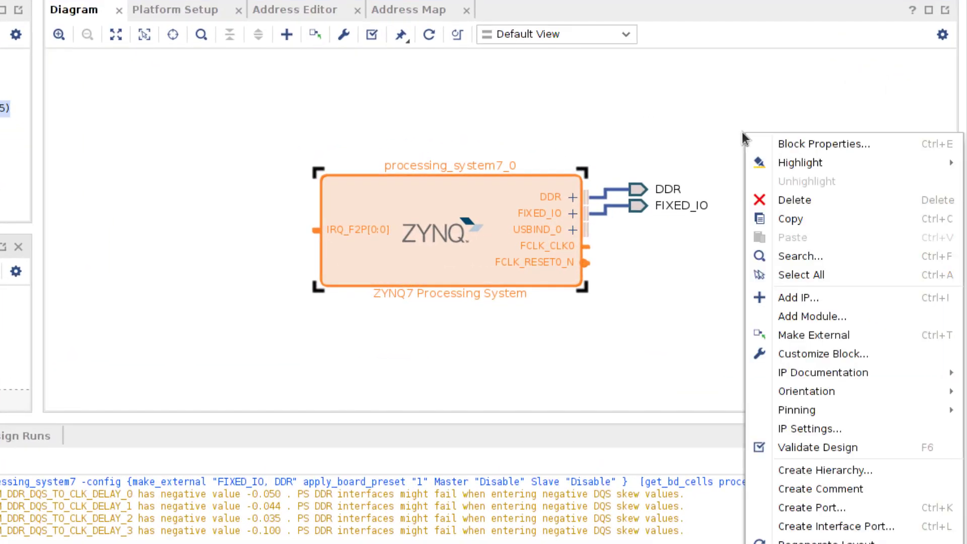
click(833, 290)
text(clocking)
key(Return)
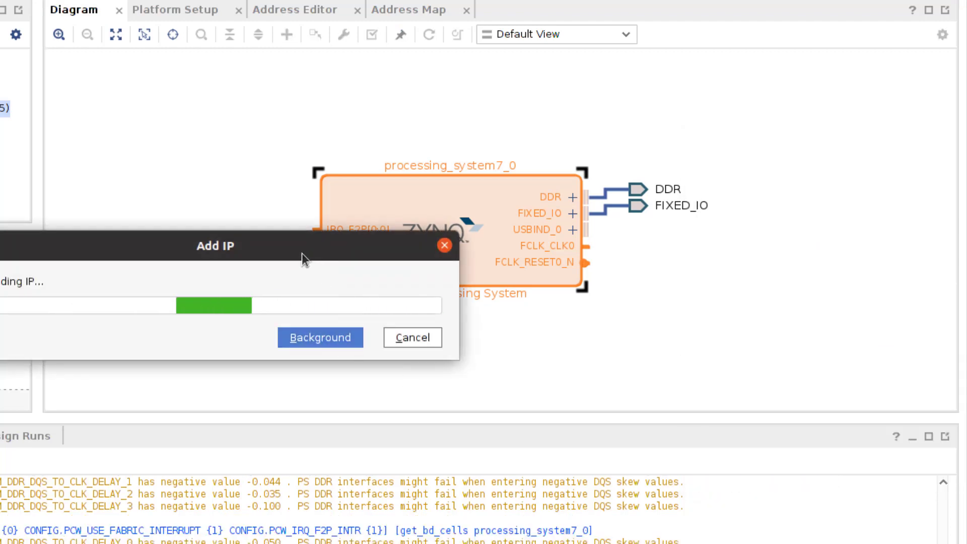
drag(688, 159, 695, 268)
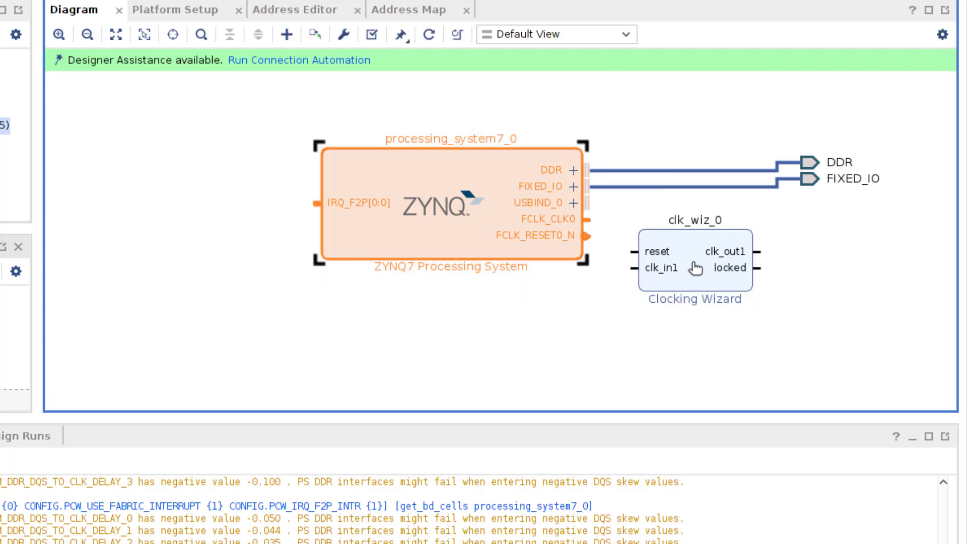
Configure clk_wiz_0 with clk_out2 at 200 MHz, clk_out3 at 300 MHz and active-low reset
double_click(695, 268)
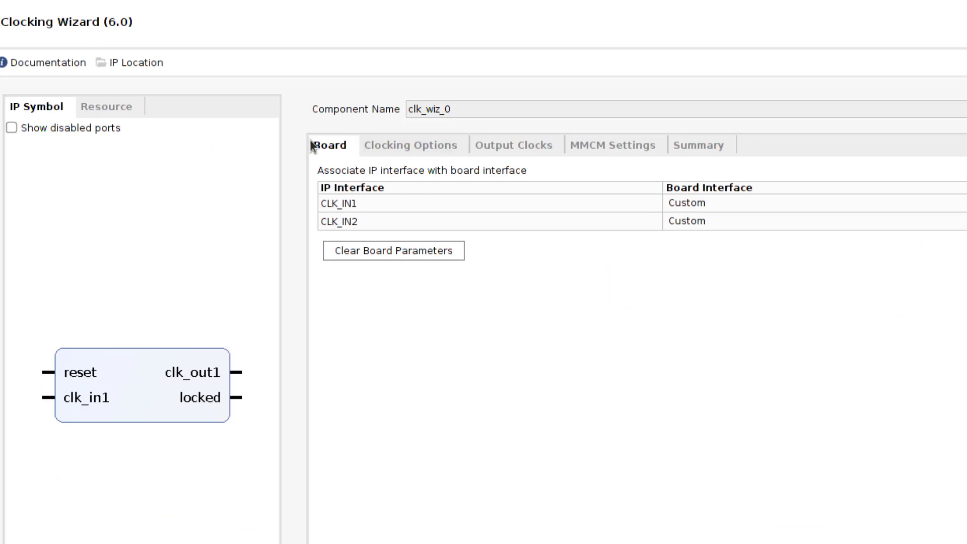
click(507, 143)
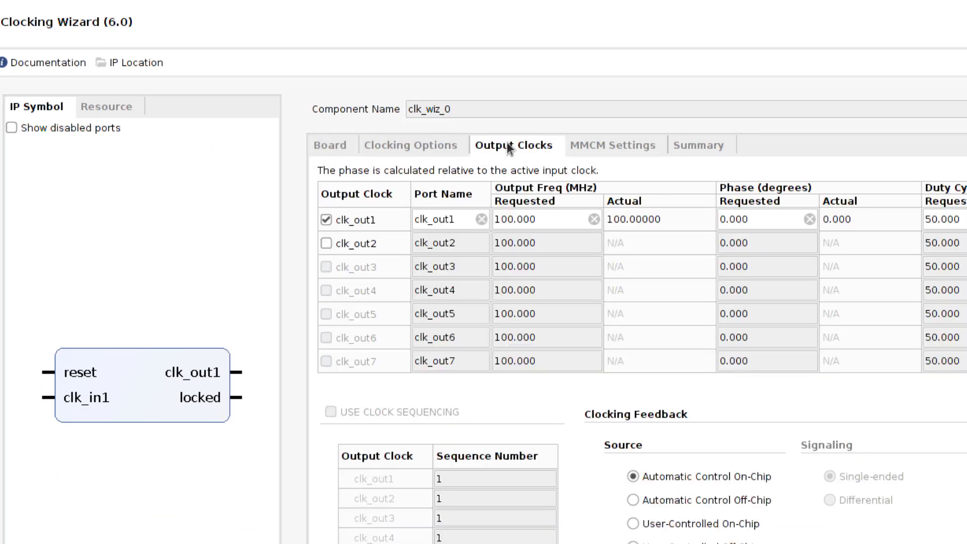
click(332, 244)
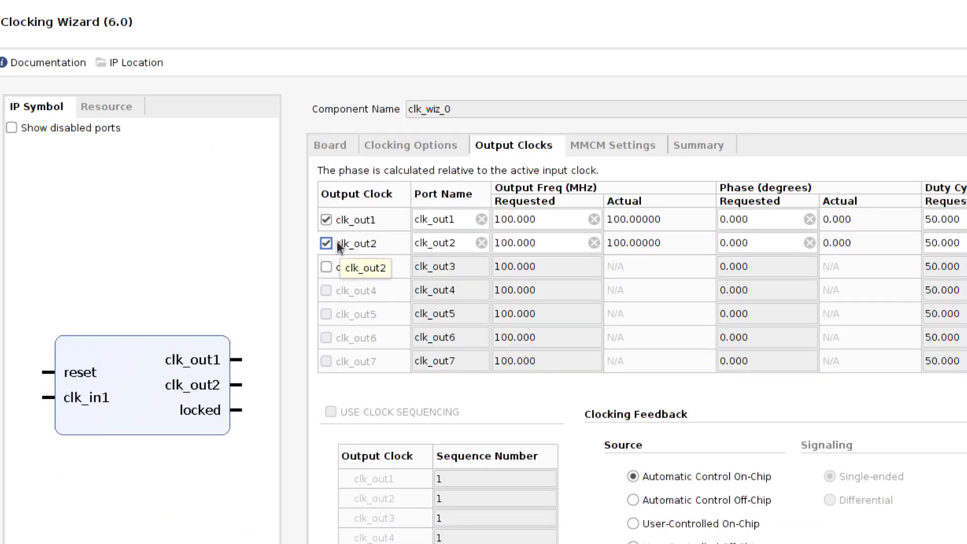
click(327, 267)
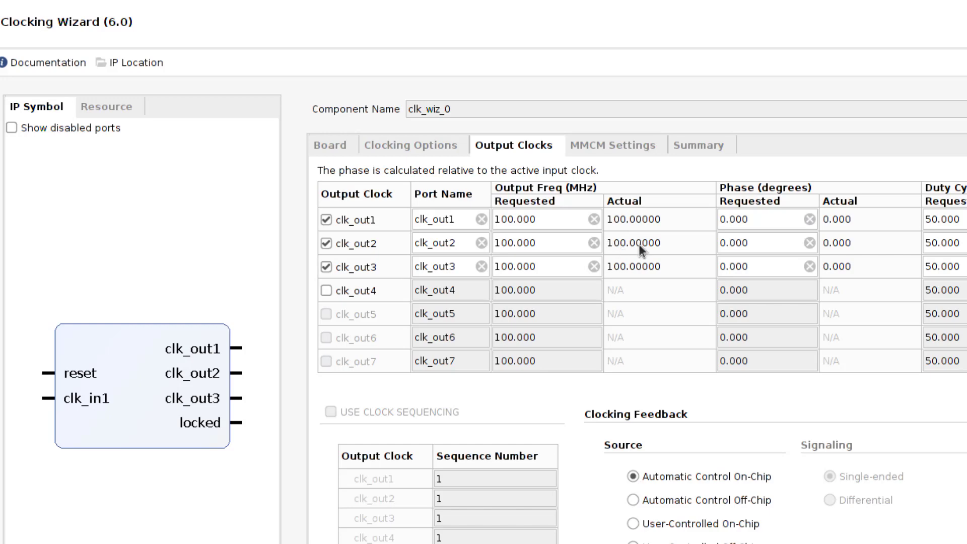
click(499, 243)
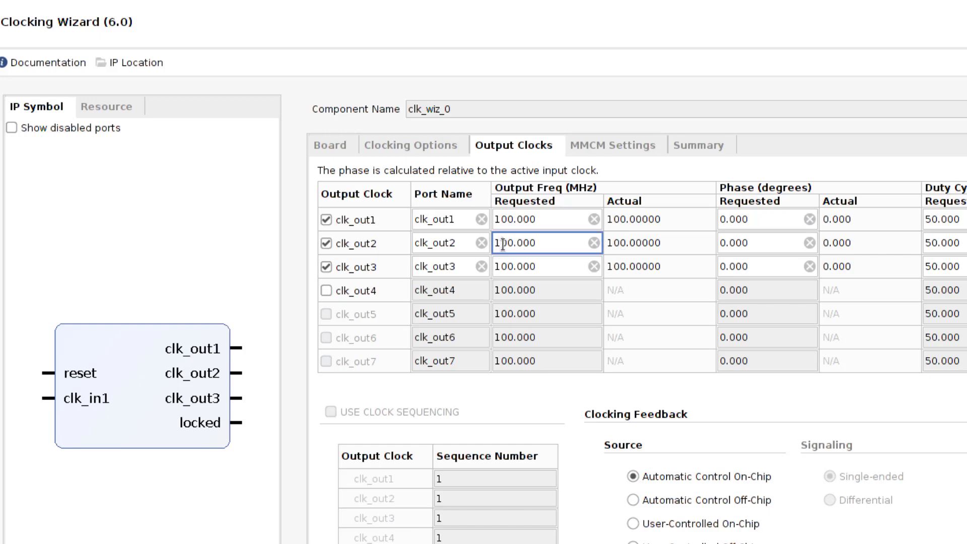
key(Delete)
text(2)
click(496, 266)
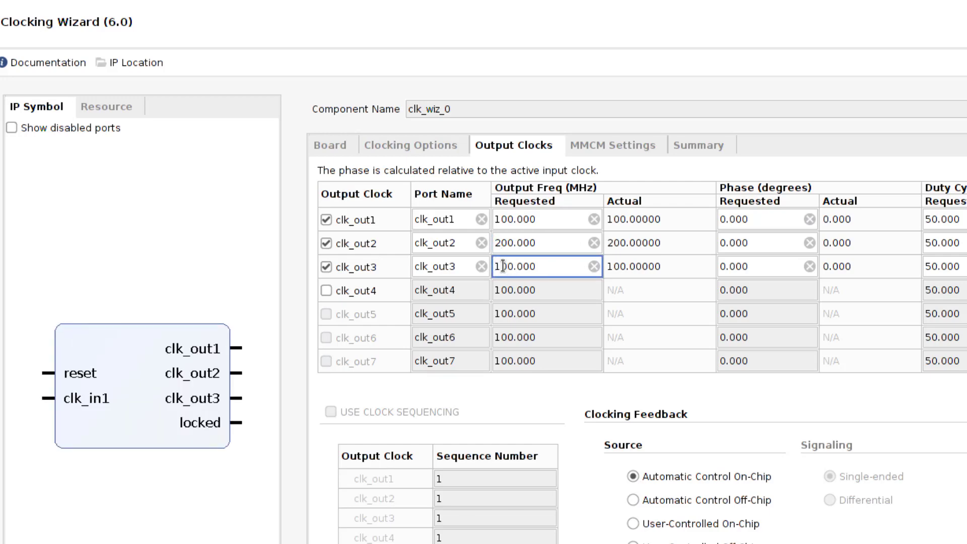
text(3)
click(545, 244)
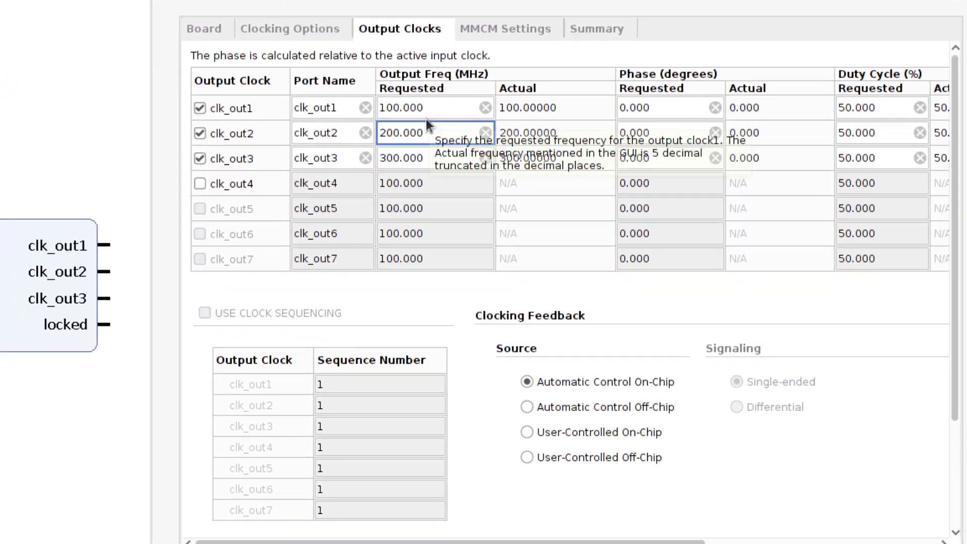
scroll(949, 448, down, 3)
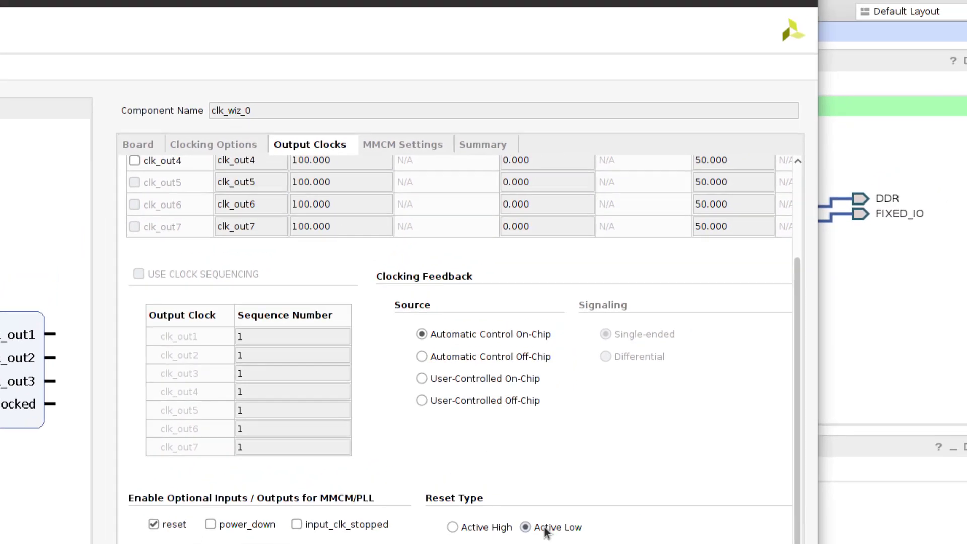
key(Return)
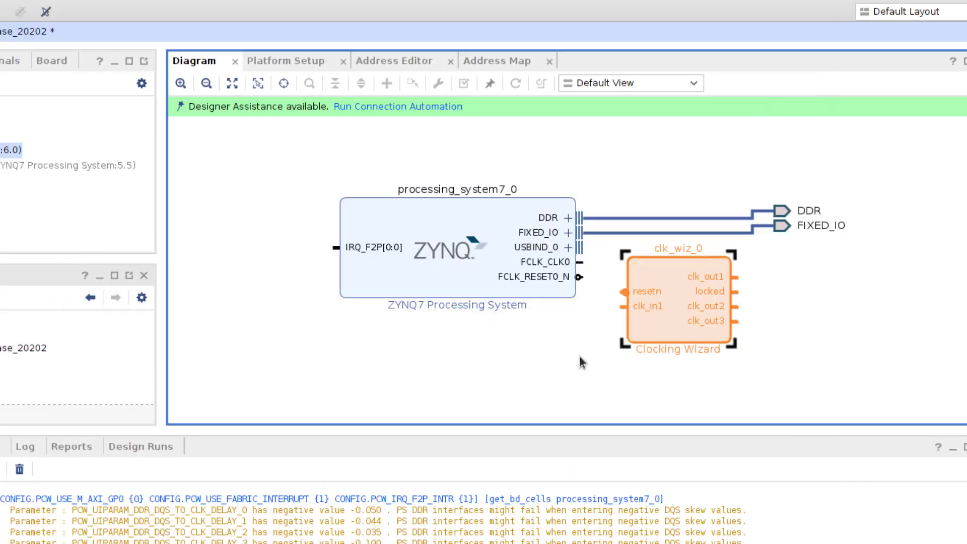
Wire FCLK_RESET0_N to resetn and FCLK_CLK0 to clk_in1, and add a Processor System Reset block
drag(623, 291, 579, 277)
drag(622, 308, 579, 262)
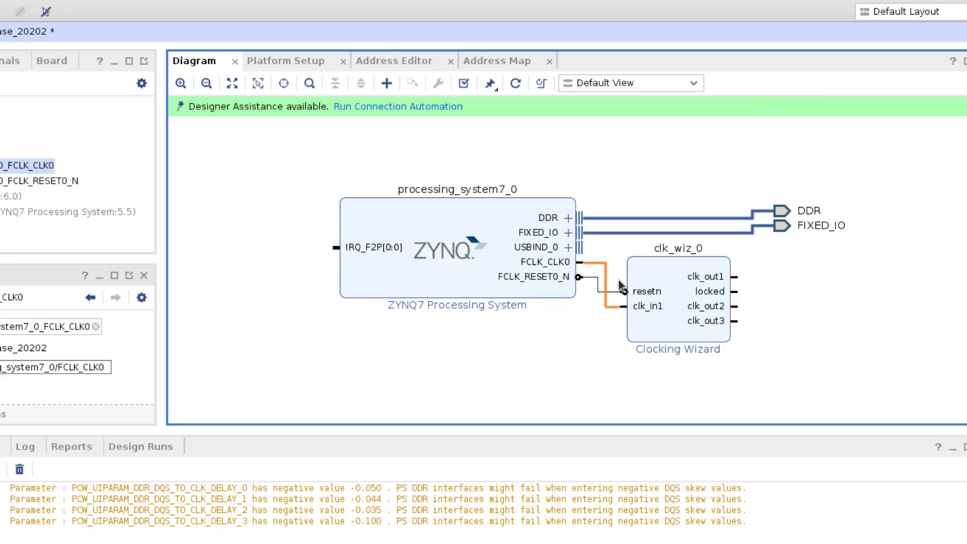
right_click(789, 292)
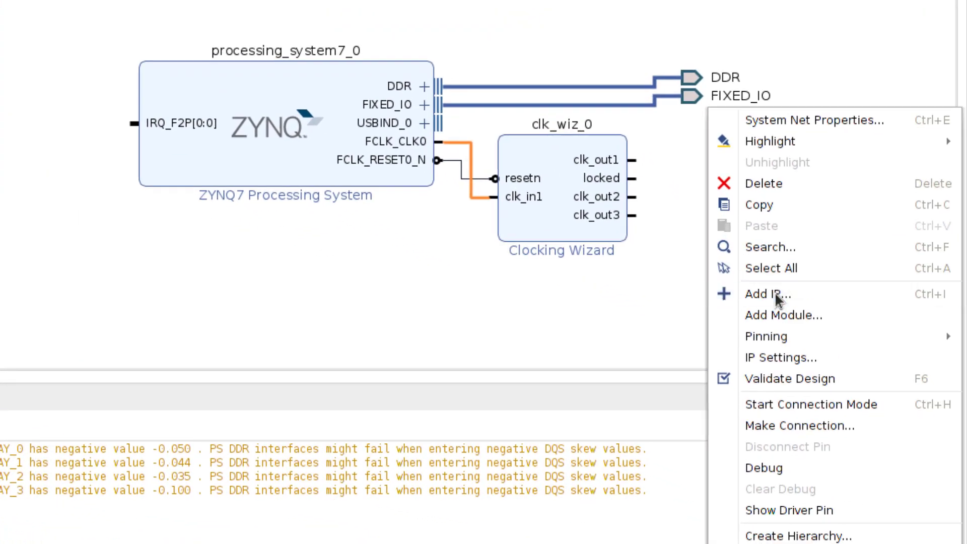
click(826, 348)
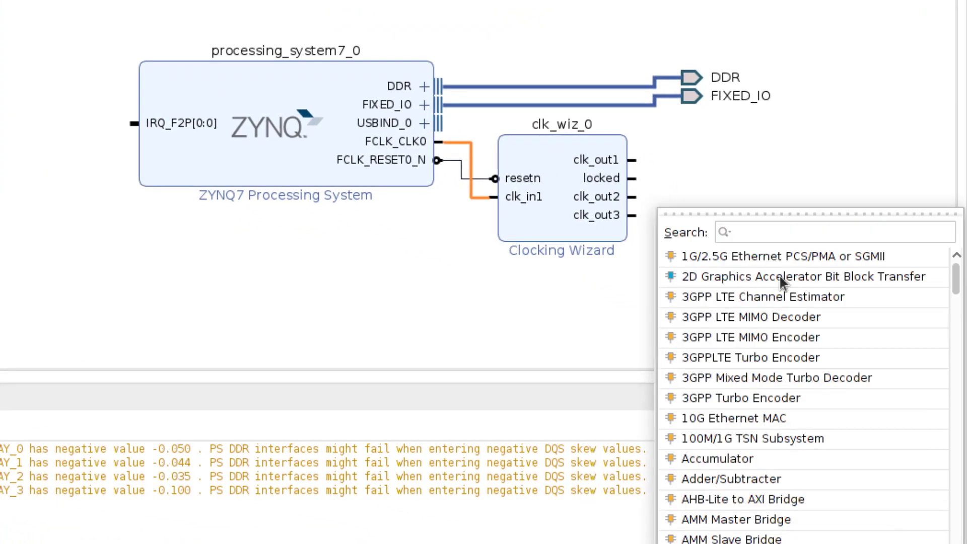
text(Processor)
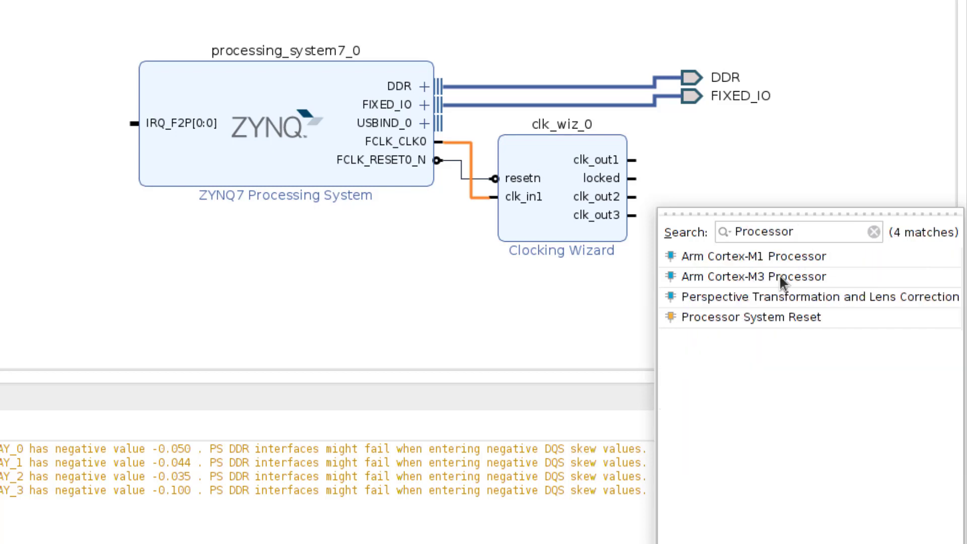
text( Sys)
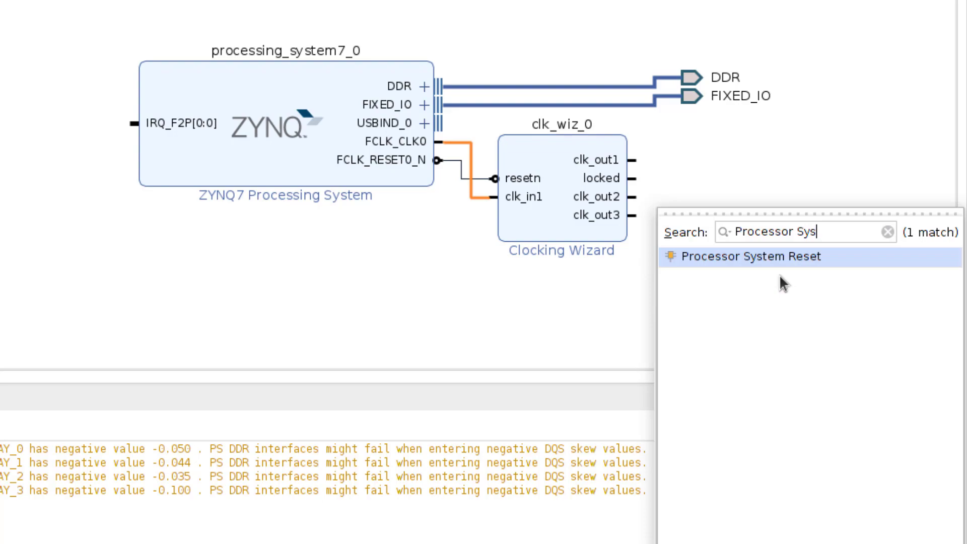
key(Return)
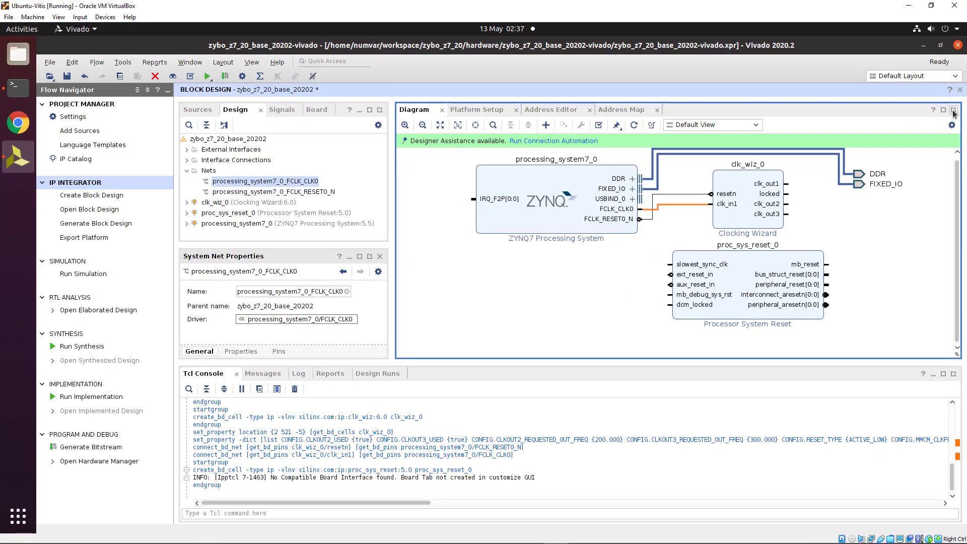
Maximize the diagram, duplicate the reset block into proc_sys_reset_1 and _2, and arrange the blocks
click(953, 110)
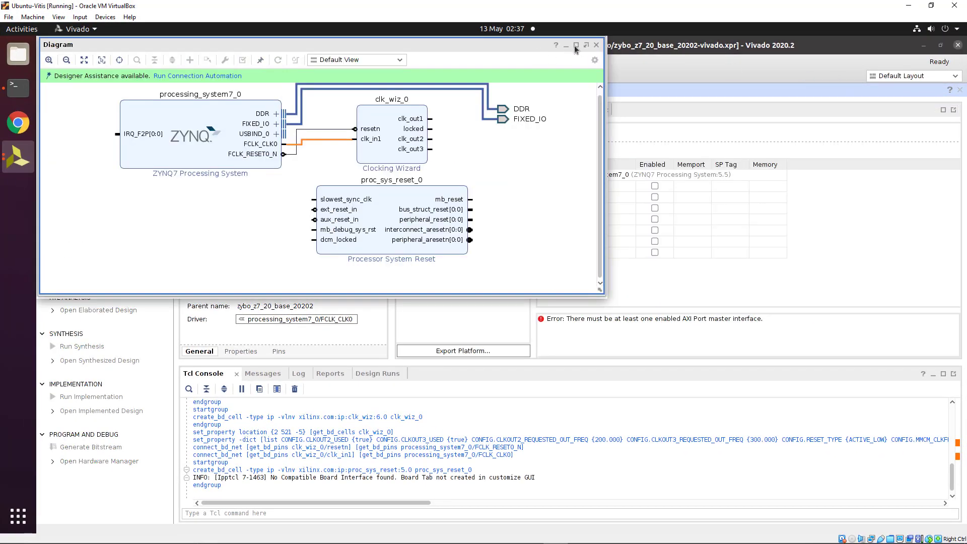
click(577, 45)
drag(385, 202, 567, 187)
click(566, 200)
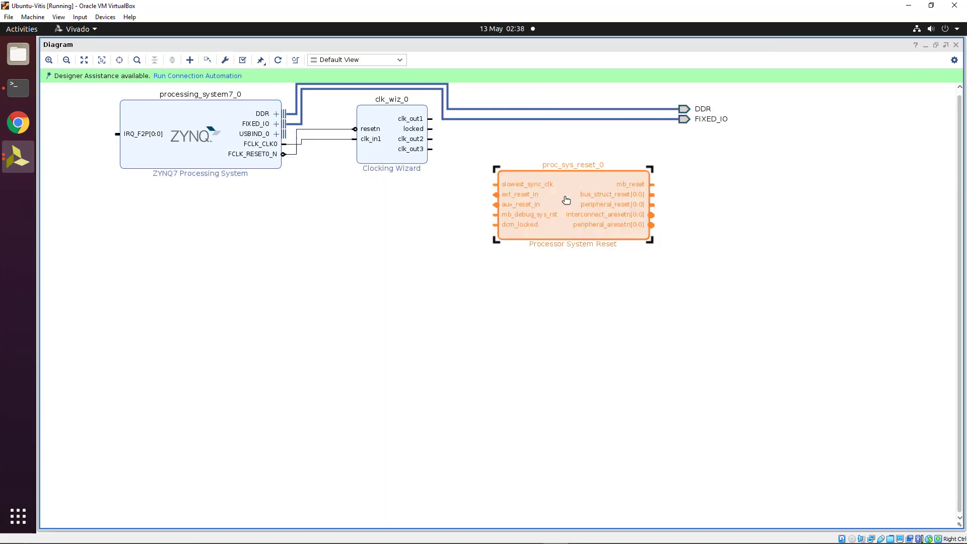
key(ctrl+c)
key(ctrl+v)
key(ctrl+v)
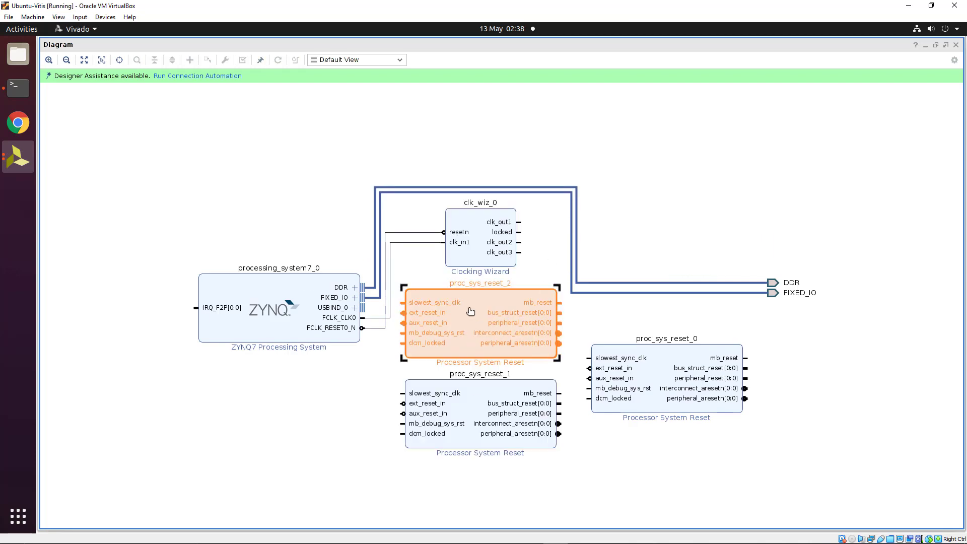
drag(492, 403, 700, 431)
drag(481, 351, 622, 403)
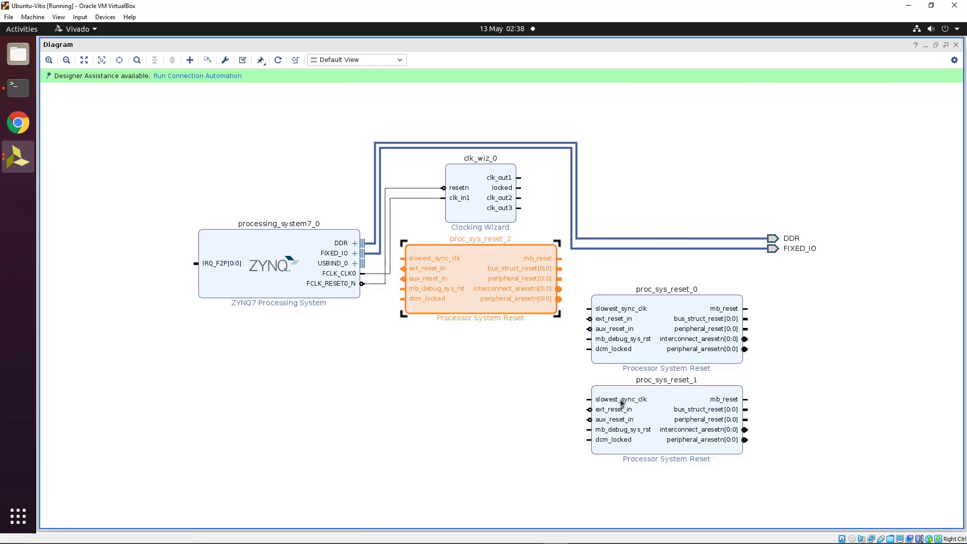
drag(484, 257, 641, 423)
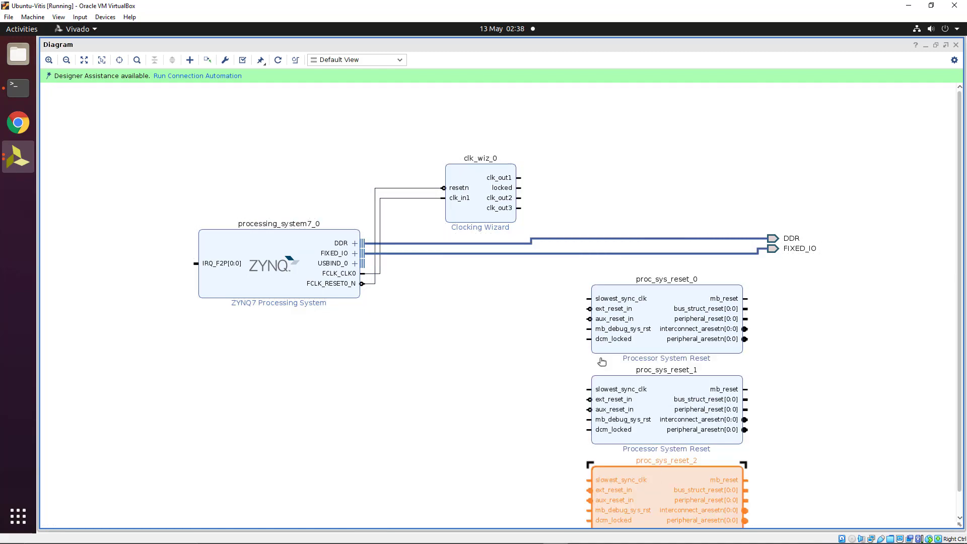
mouse_move(479, 198)
mouse_down()
mouse_move(505, 405)
mouse_move(588, 299)
mouse_up()
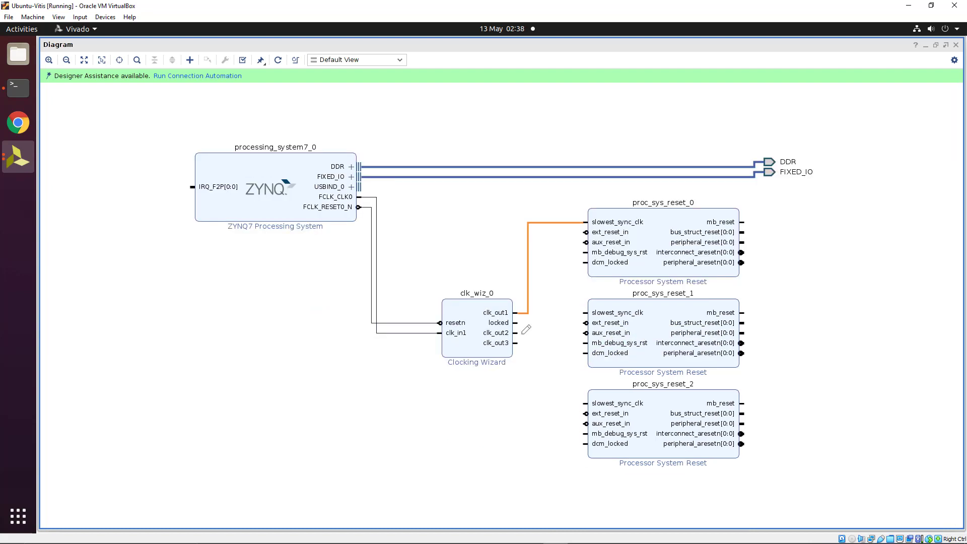
Connect clk_out1–3 to each slowest_sync_clk, locked to dcm_locked, and FCLK_RESET0_N to each ext_reset_in
drag(519, 331, 586, 313)
drag(523, 343, 588, 403)
drag(588, 262, 559, 264)
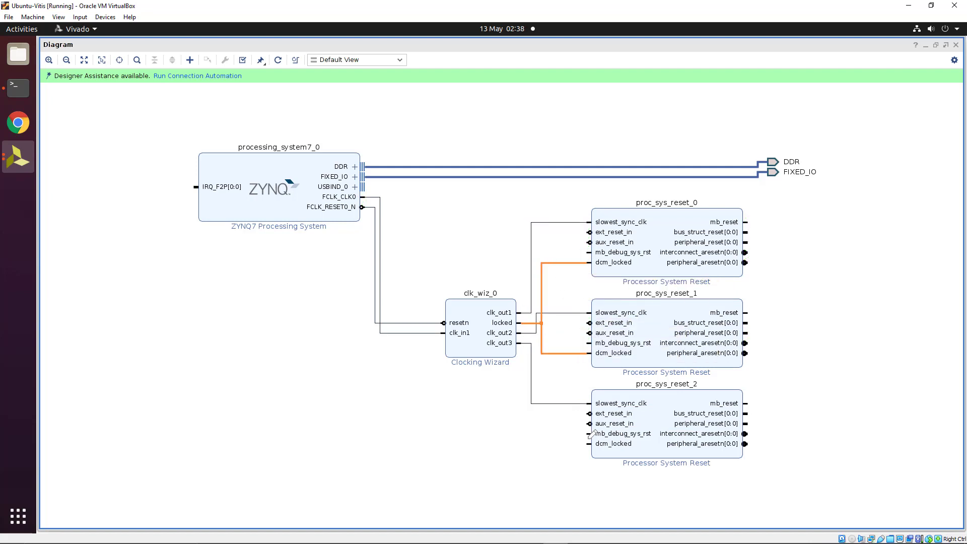
drag(588, 443, 559, 348)
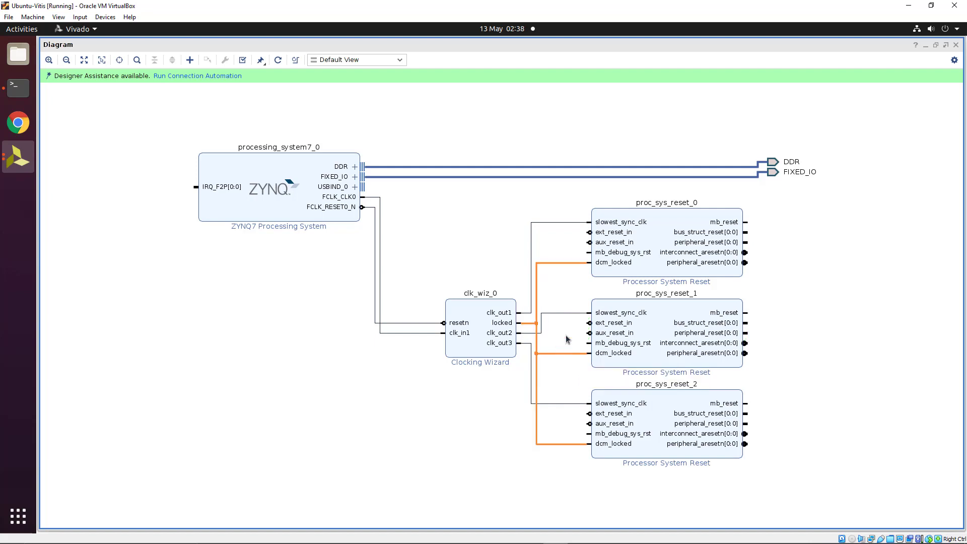
drag(584, 231, 410, 316)
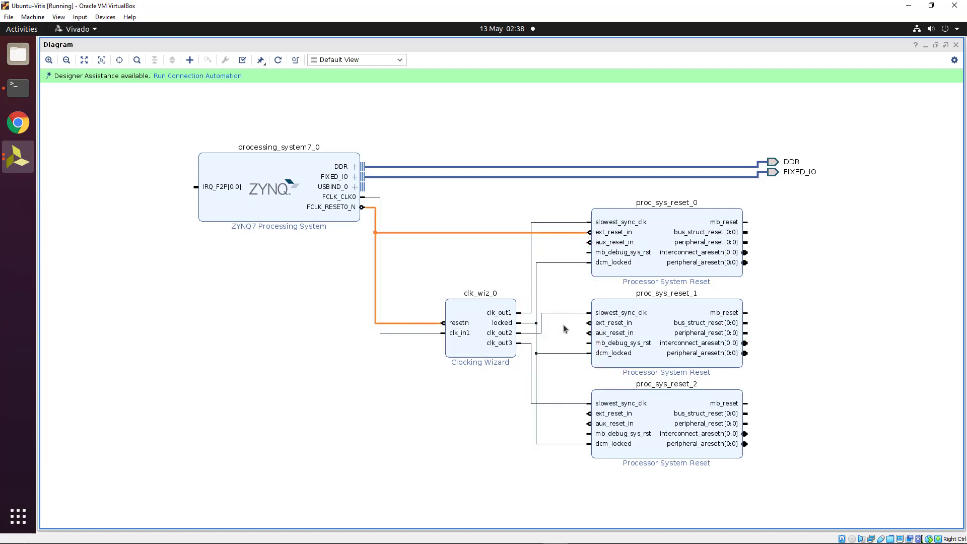
drag(589, 321, 569, 233)
drag(590, 410, 578, 322)
Add a Concat block xlconcat_0 and accept its settings
right_click(184, 282)
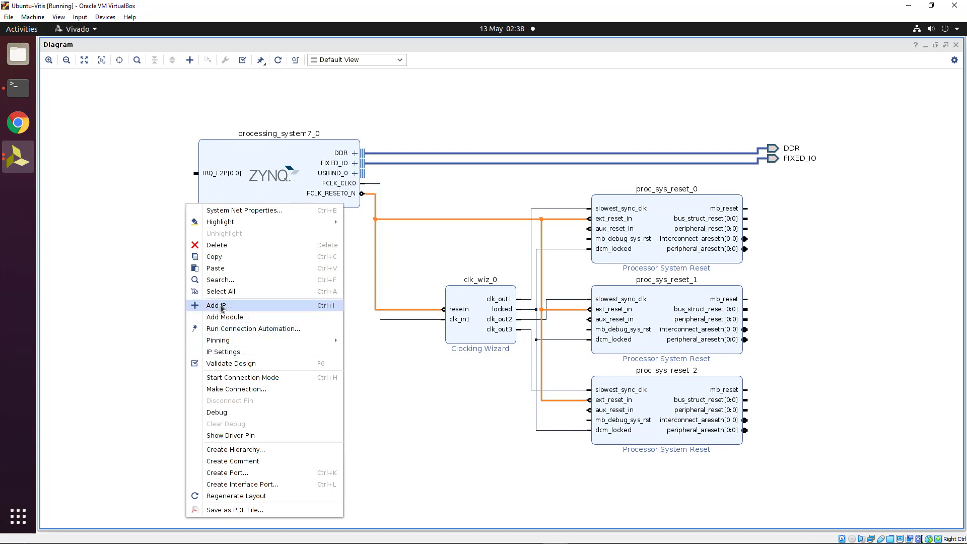
click(222, 307)
text(concat)
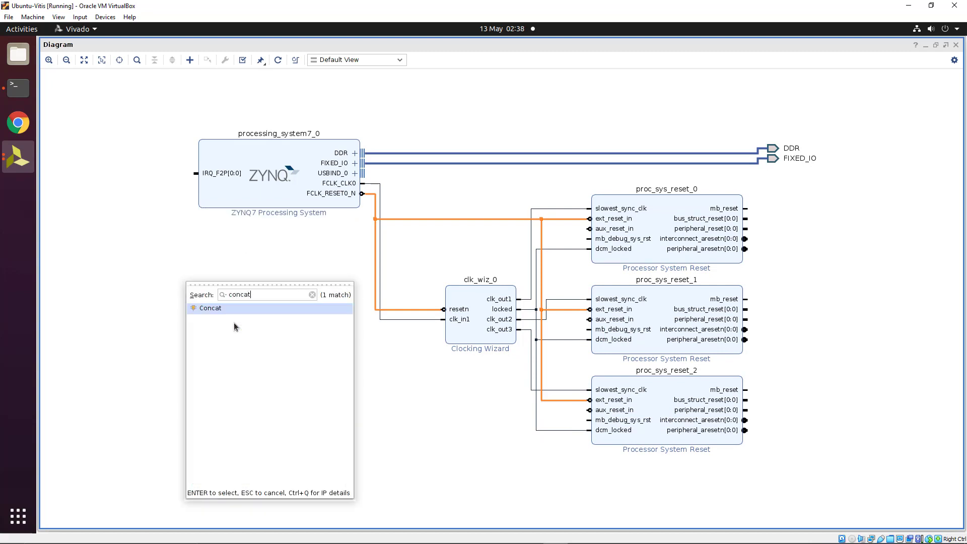
key(Return)
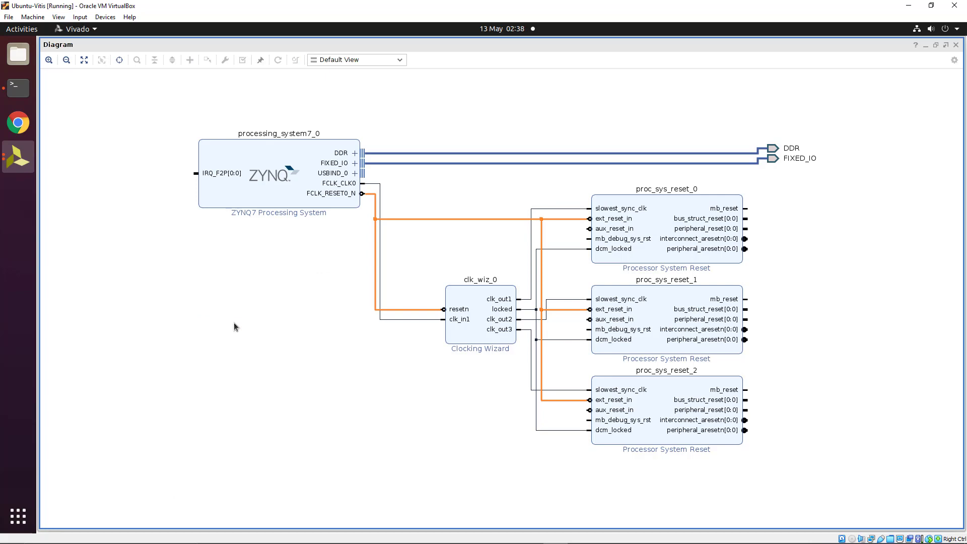
double_click(235, 276)
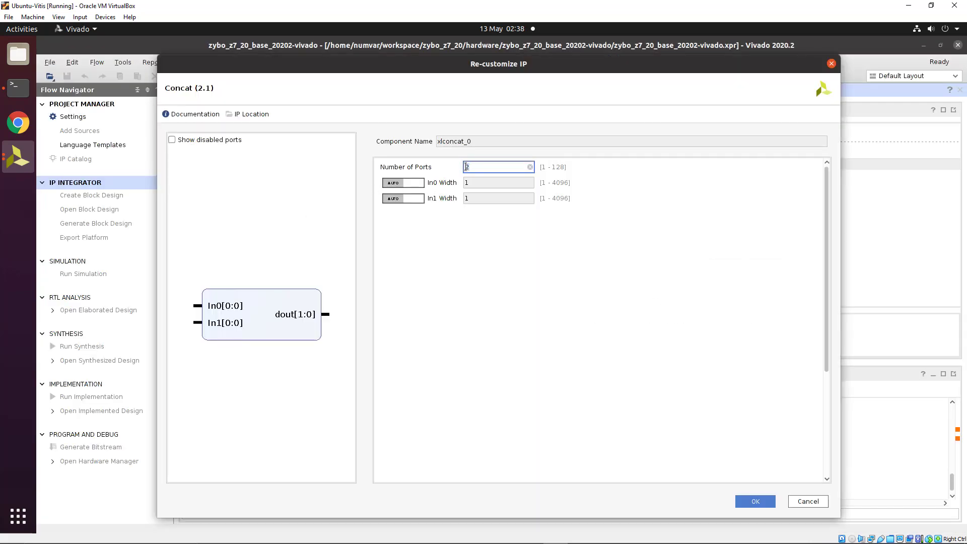
click(755, 501)
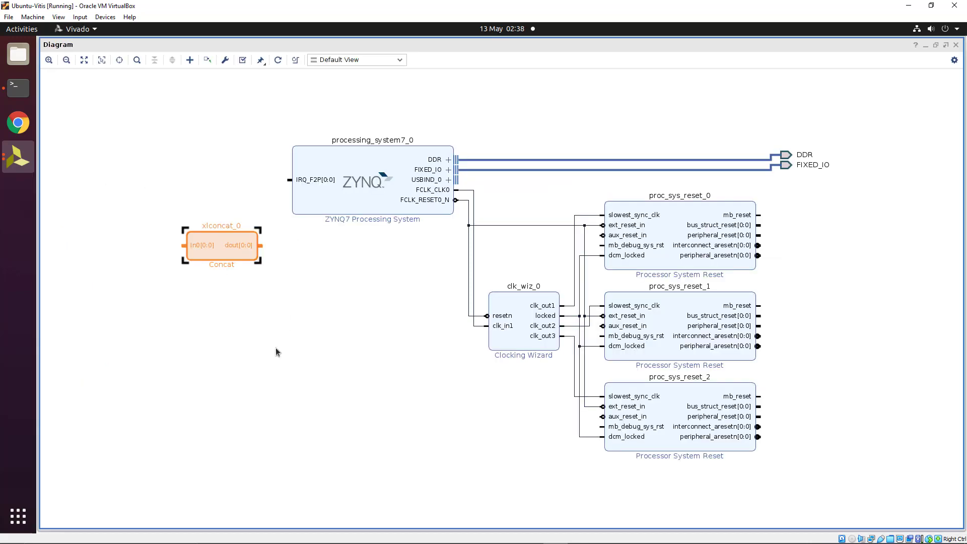
Wire xlconcat_0 dout to IRQ_F2P, move the block beside the processor, and regenerate the layout
drag(262, 245, 290, 180)
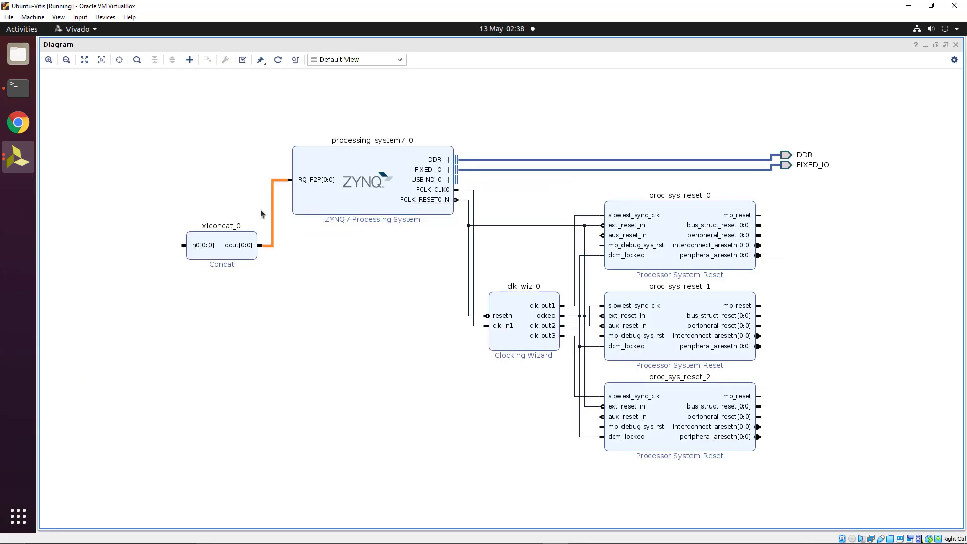
drag(206, 250, 206, 190)
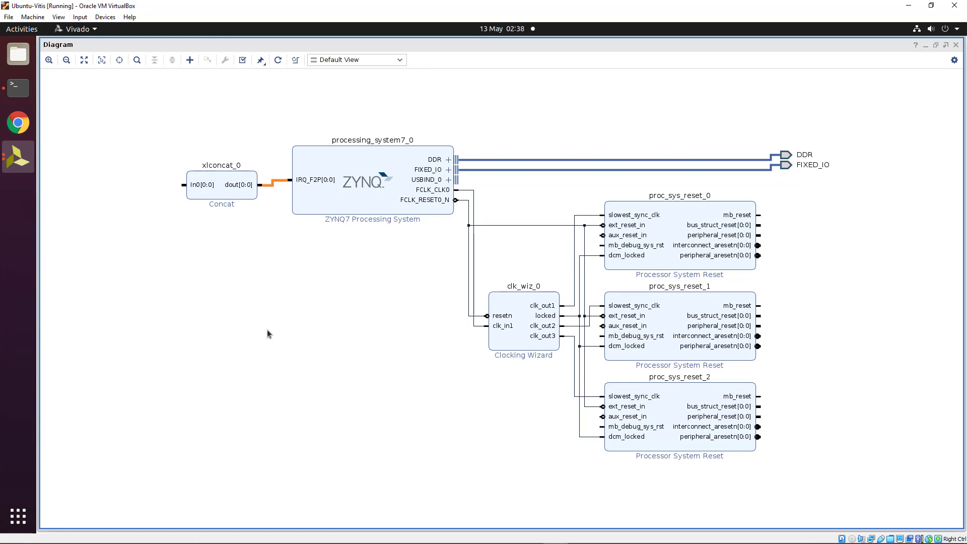
click(278, 60)
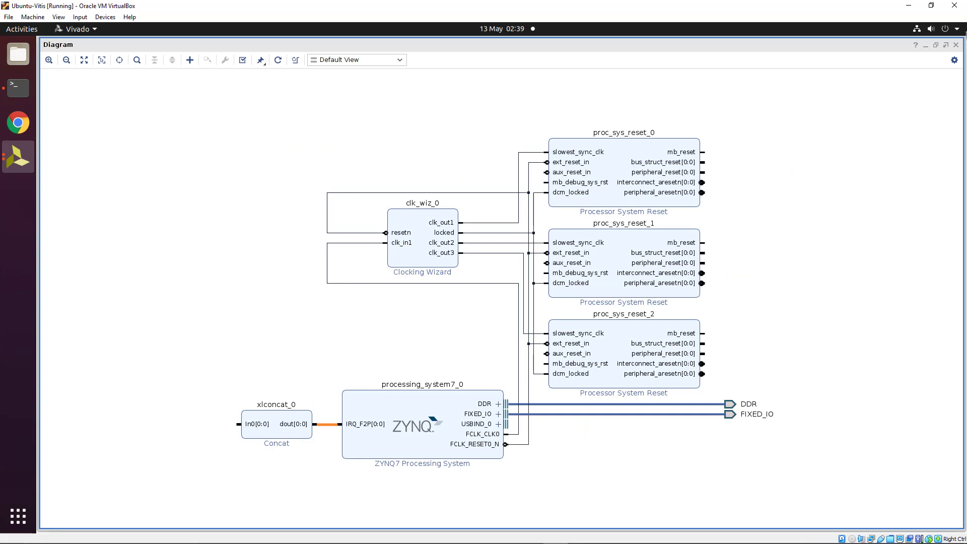
Undo the regenerated layout and return the diagram to its docked position
key(ctrl+z)
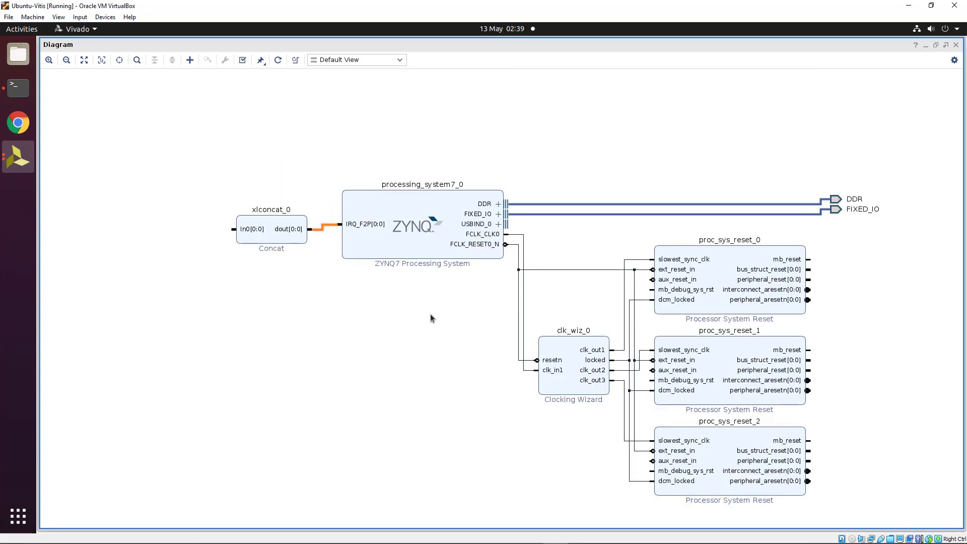
click(946, 46)
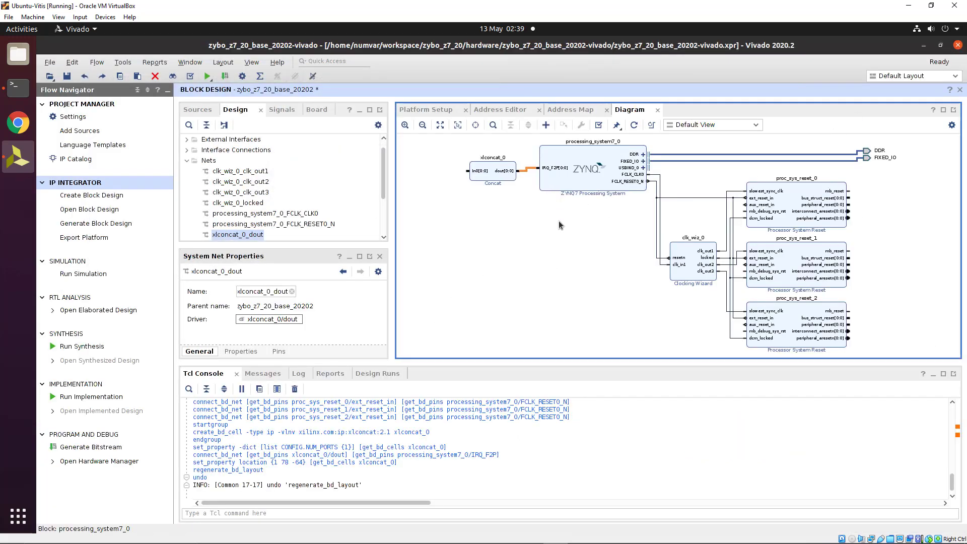
click(544, 280)
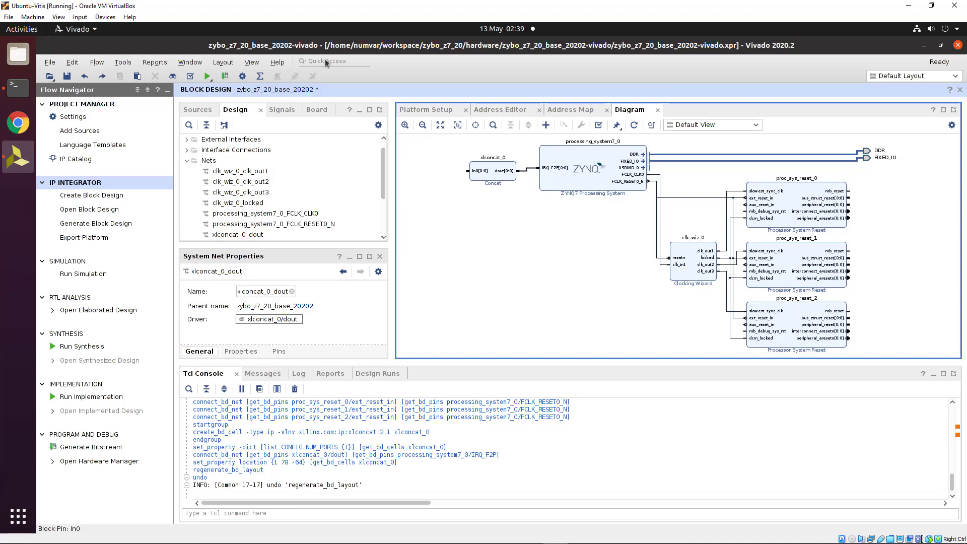
In Platform Setup, enable M_AXI_GP0, M_AXI_GP1 and S_AXI_HP0–HP3 as platform AXI ports
click(190, 61)
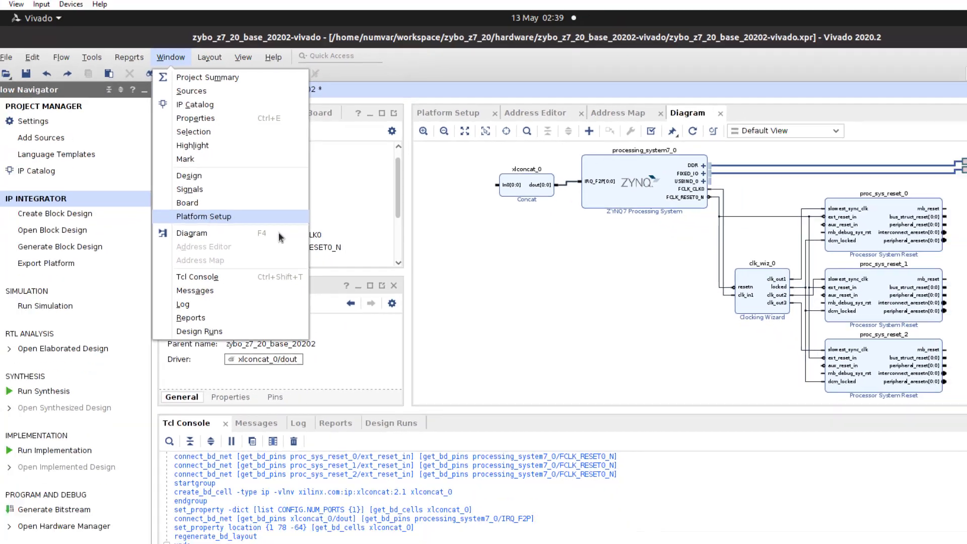
click(159, 281)
click(655, 188)
click(655, 186)
click(654, 197)
click(655, 219)
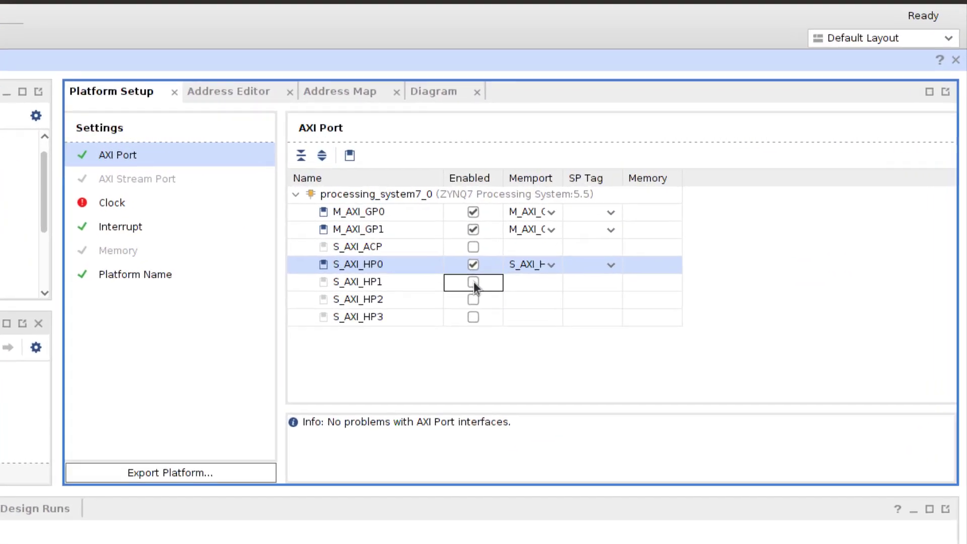
click(611, 242)
click(612, 254)
click(612, 267)
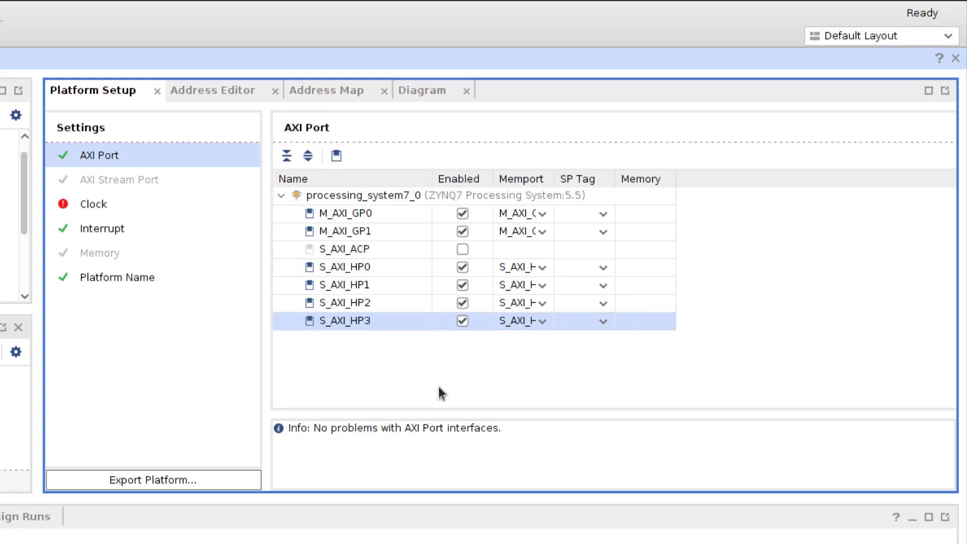
Enable clk_out1–clk_out3 as platform clocks with IDs 0, 1, 2, making clk_out1 the default
click(112, 207)
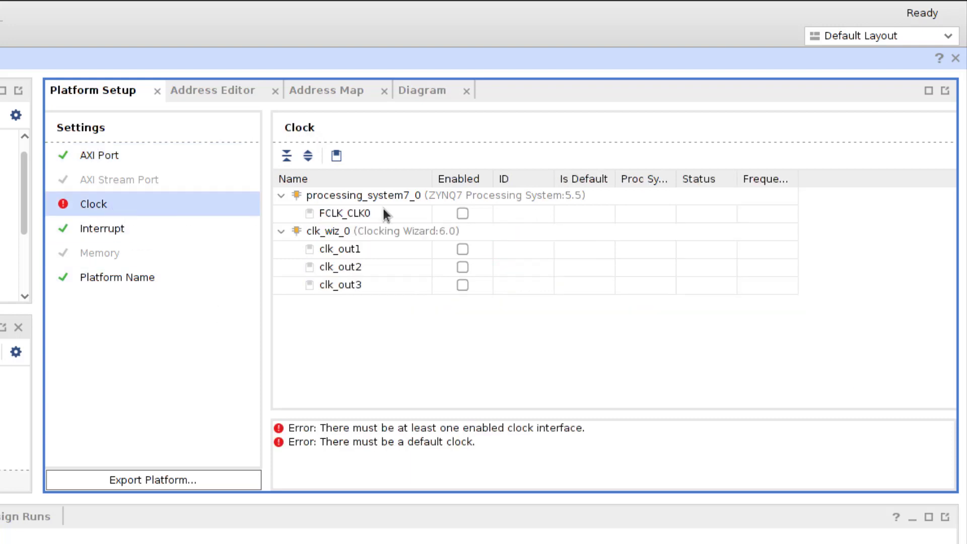
click(462, 248)
click(463, 267)
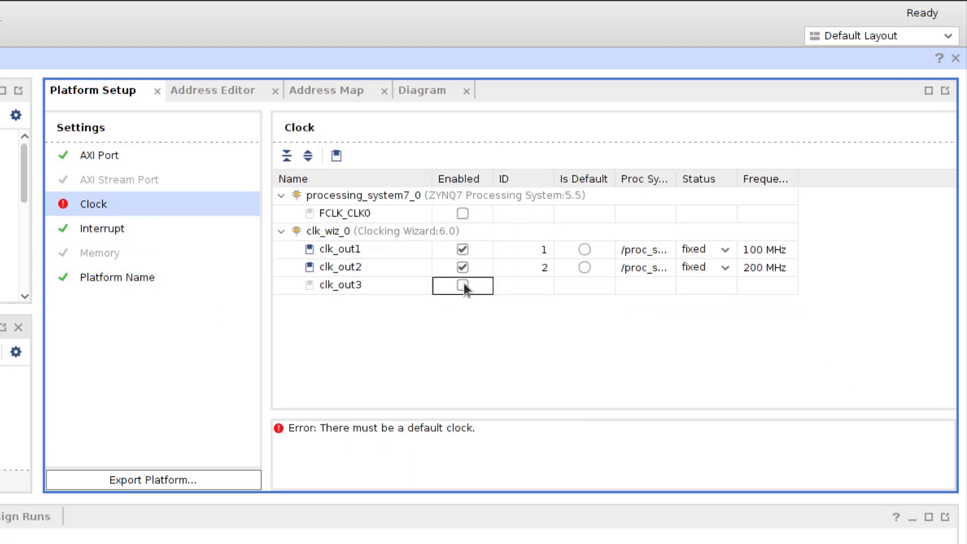
click(463, 285)
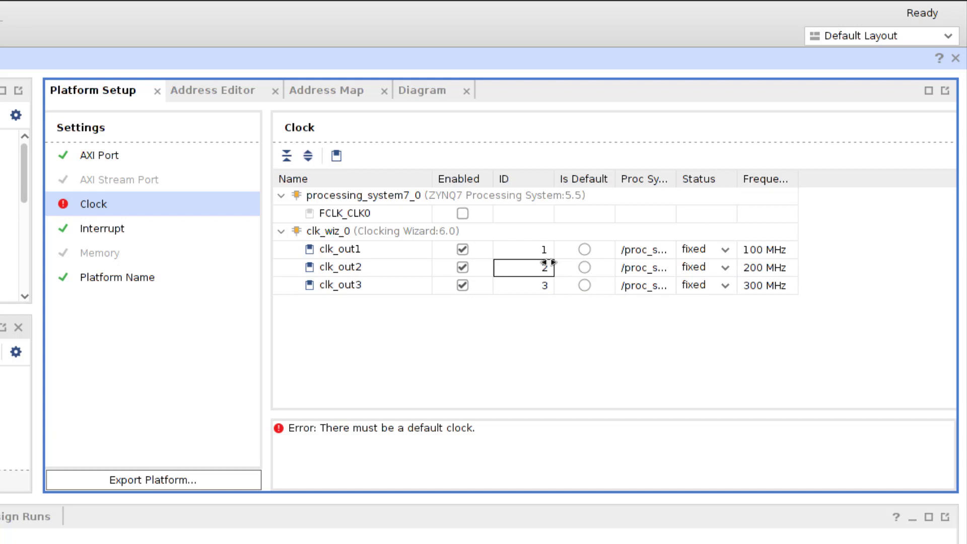
click(547, 250)
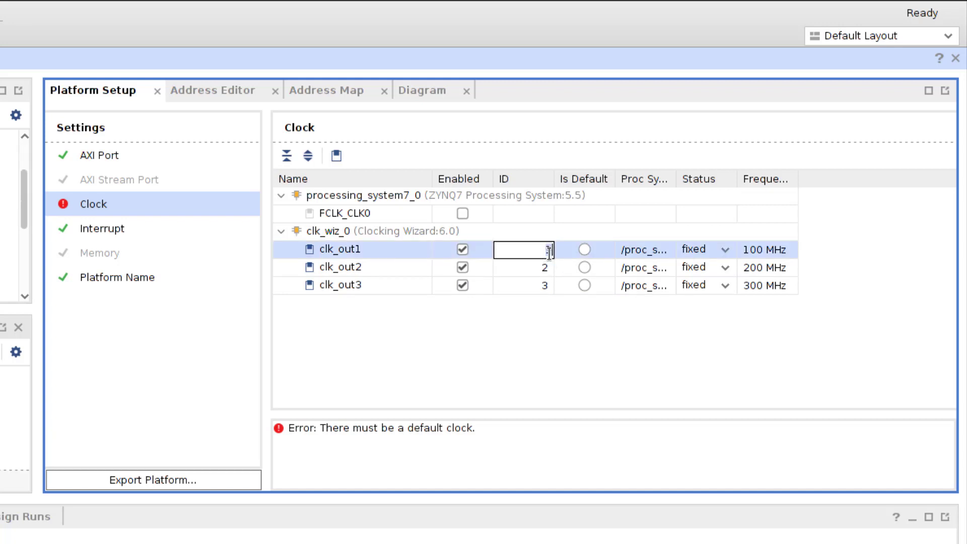
text(0)
click(544, 267)
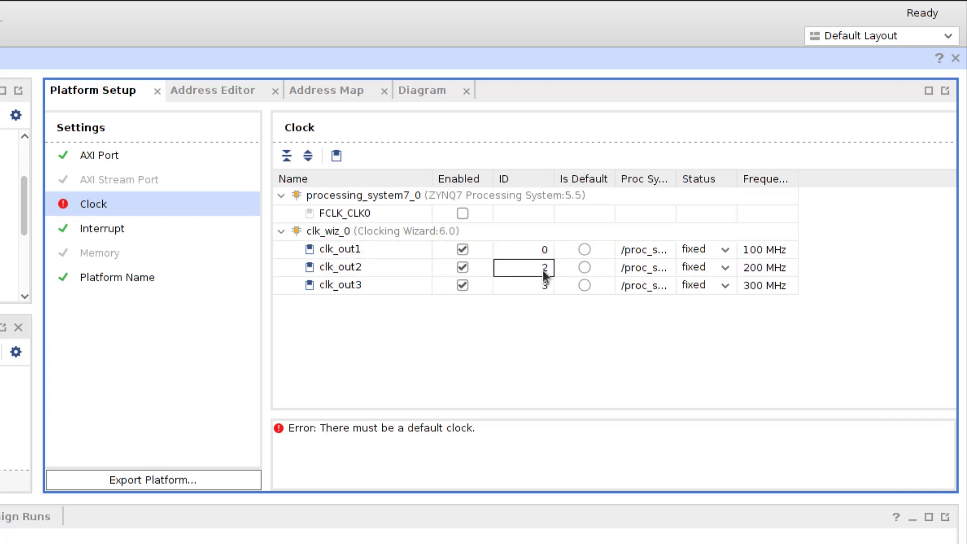
text(1)
click(544, 286)
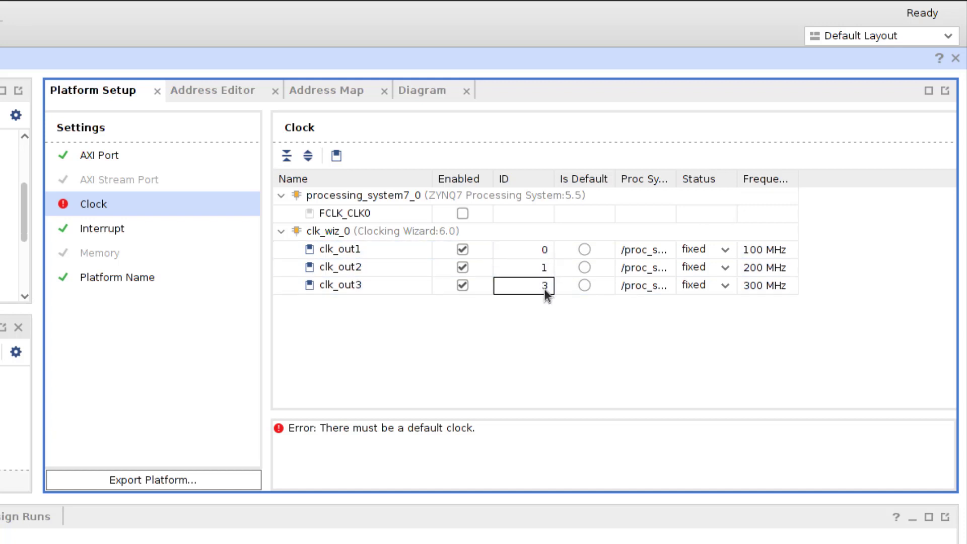
text(2)
click(584, 249)
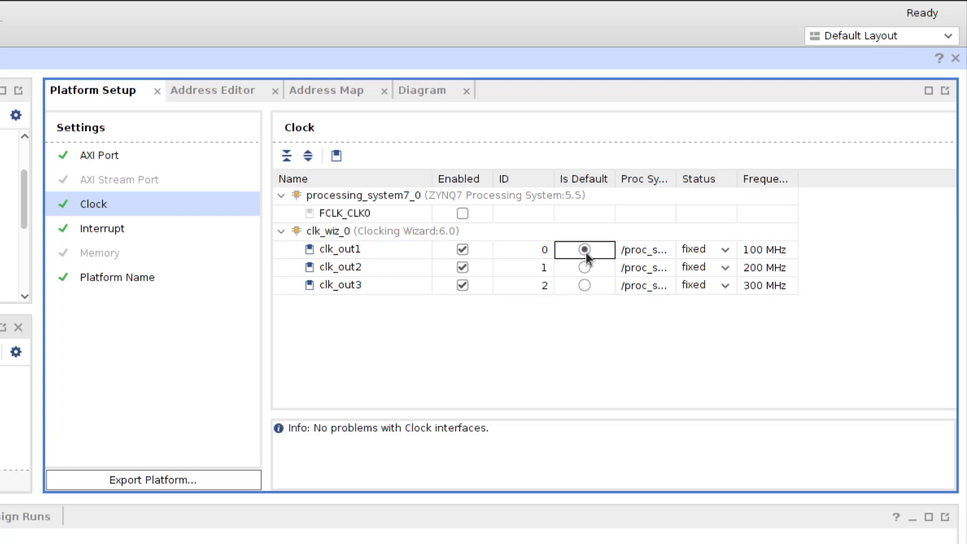
Enable interrupts In0–In7 as platform interrupts and save the block design
click(134, 226)
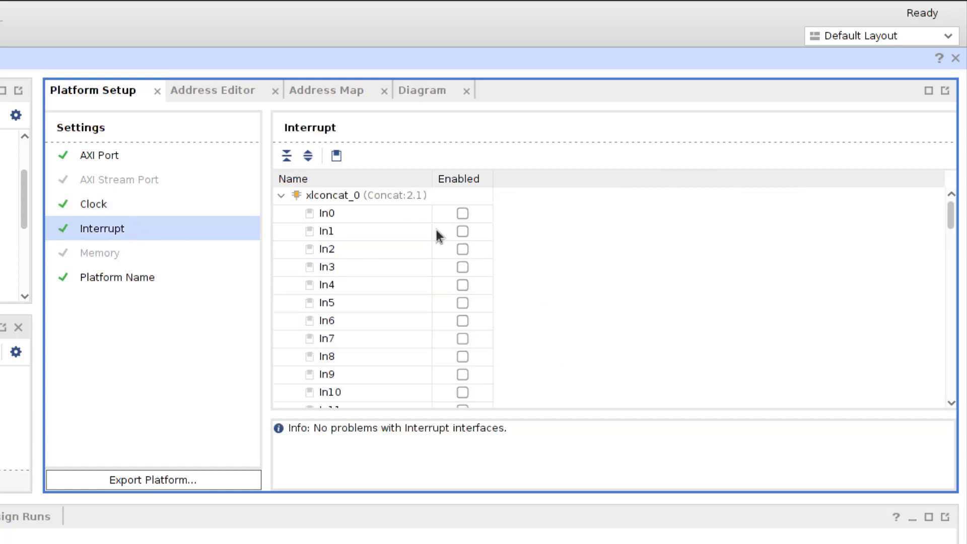
click(467, 213)
click(465, 231)
click(464, 249)
click(462, 267)
click(462, 285)
click(465, 302)
click(467, 320)
click(462, 339)
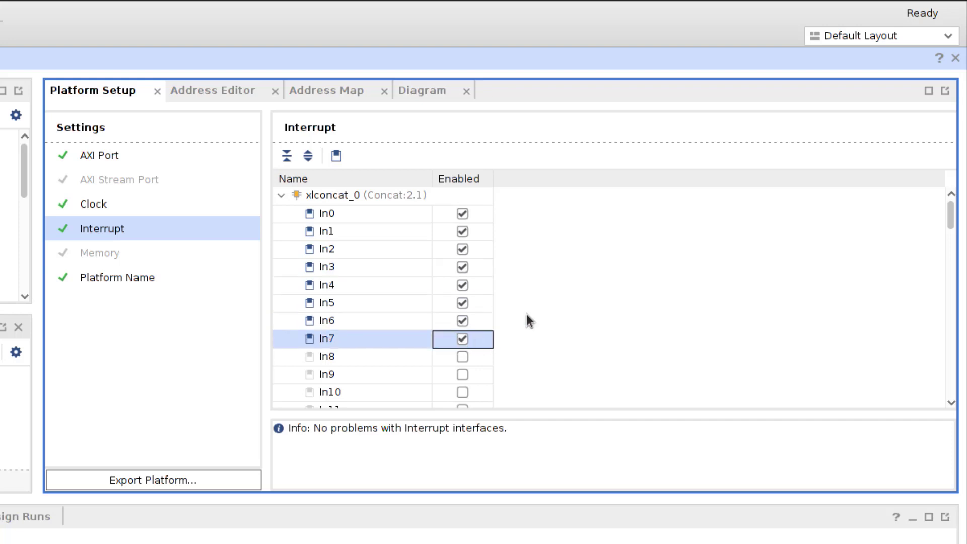
click(119, 277)
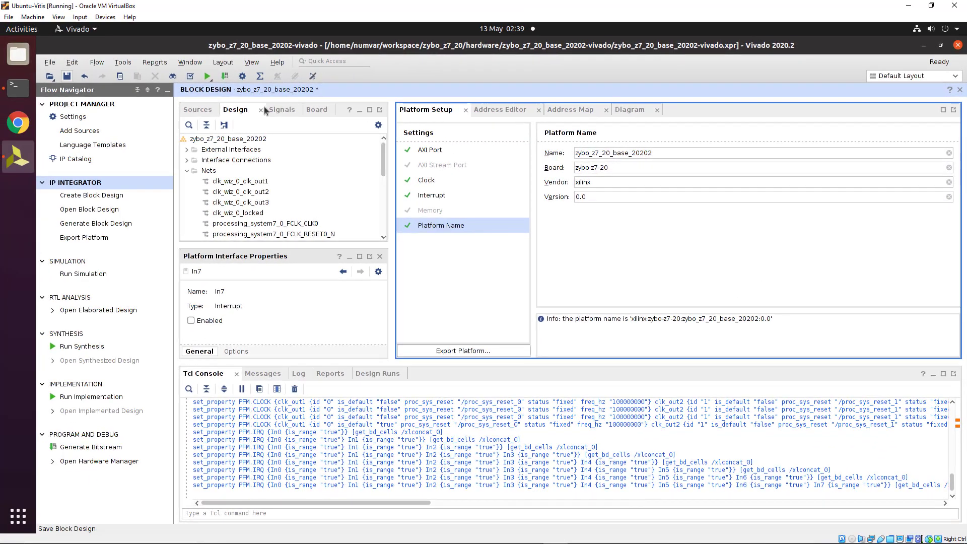
key(ctrl+s)
Generate output products for the zybo_z7_20_base_20202 block design from the Sources view
click(630, 109)
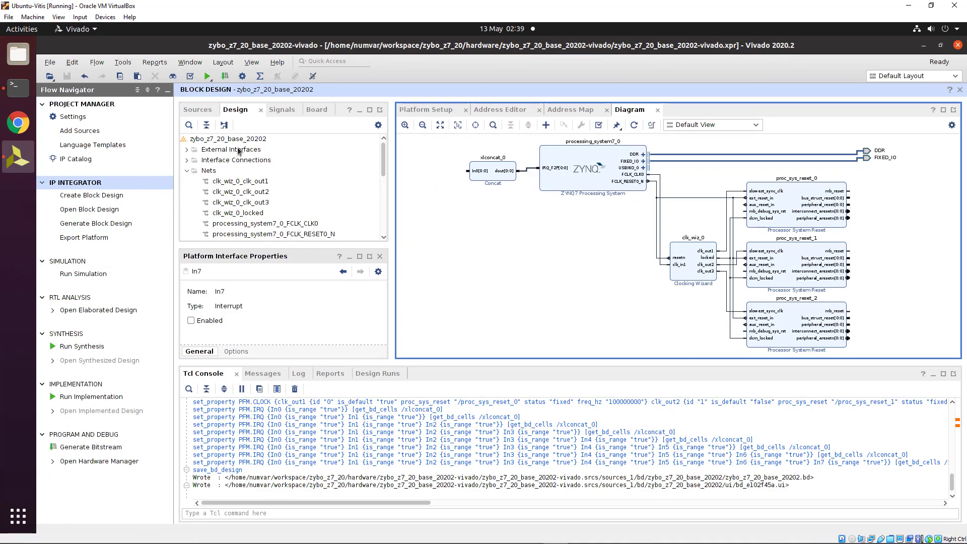
click(197, 109)
click(186, 138)
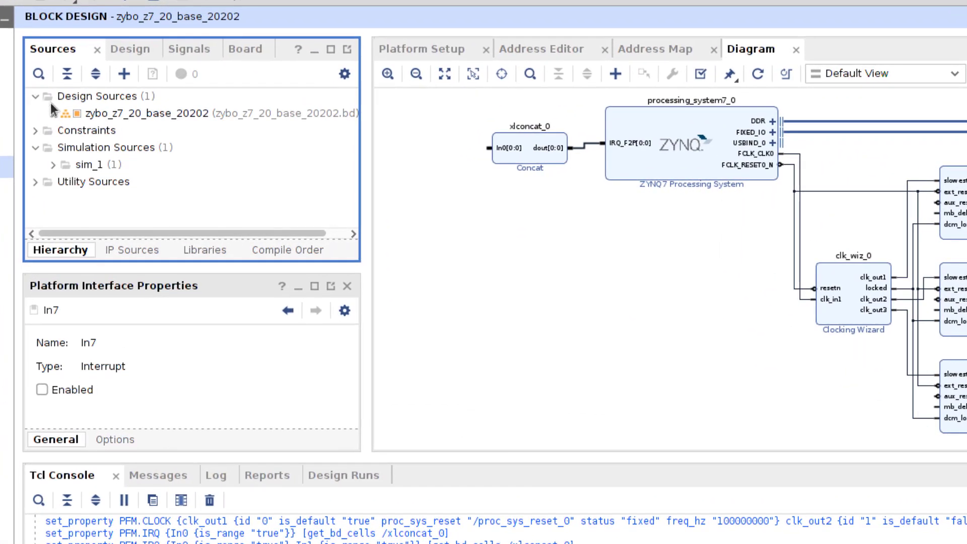
right_click(95, 113)
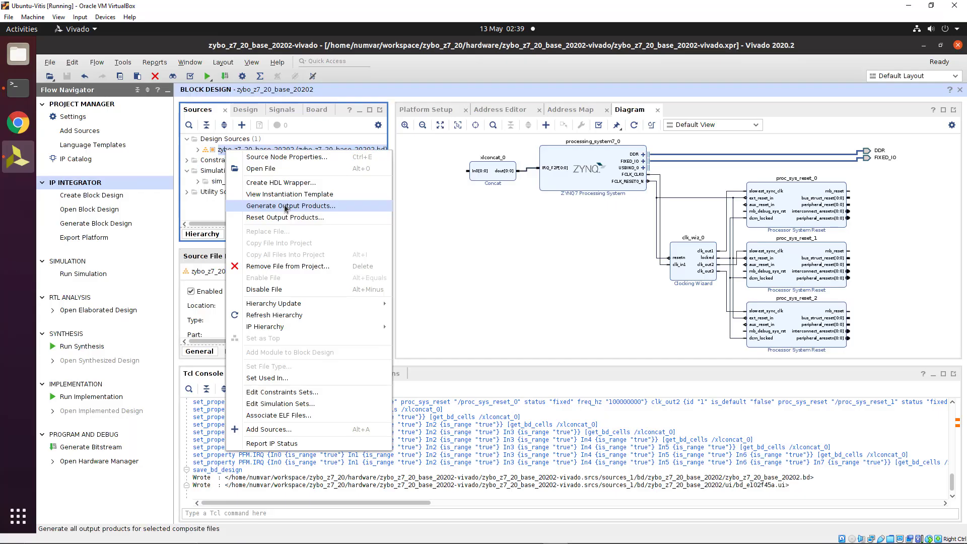
click(196, 204)
click(537, 422)
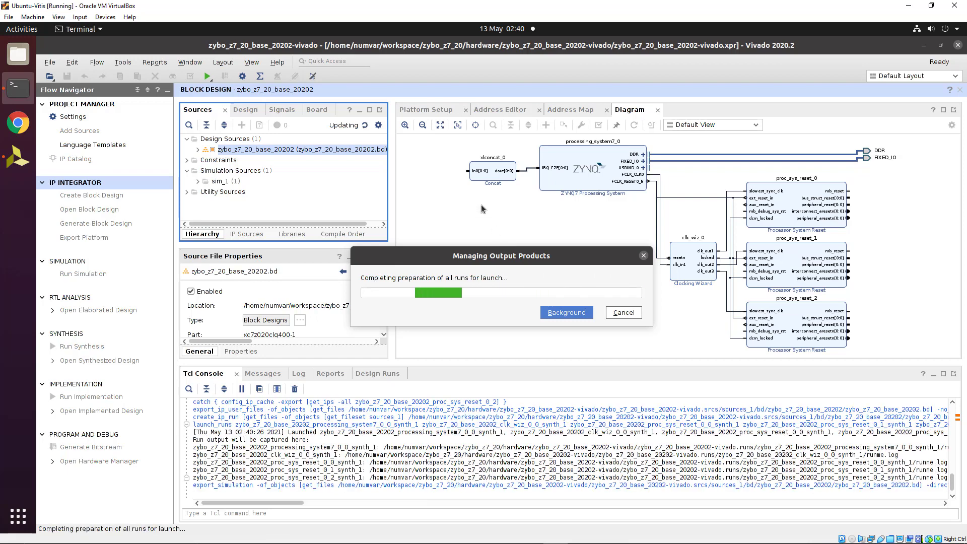
drag(471, 247, 508, 222)
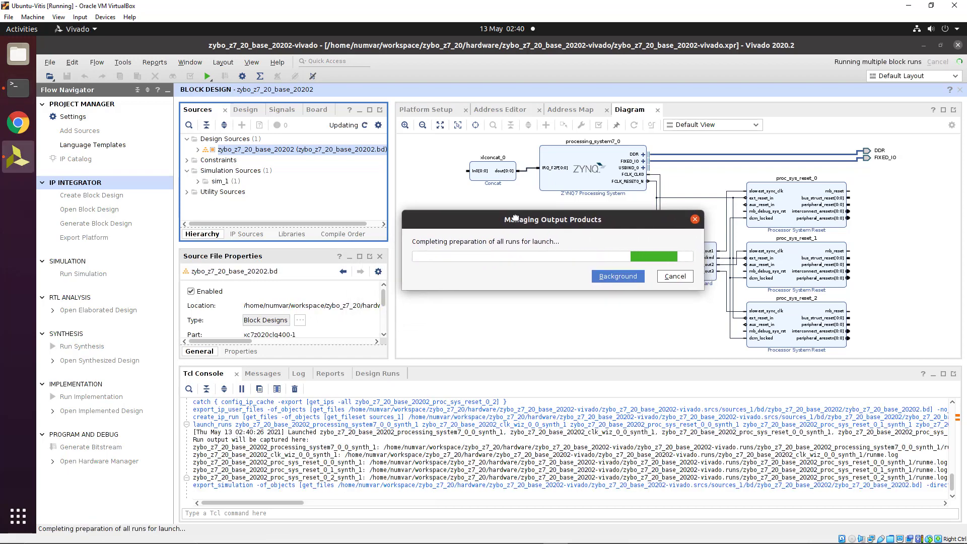
drag(494, 246, 481, 286)
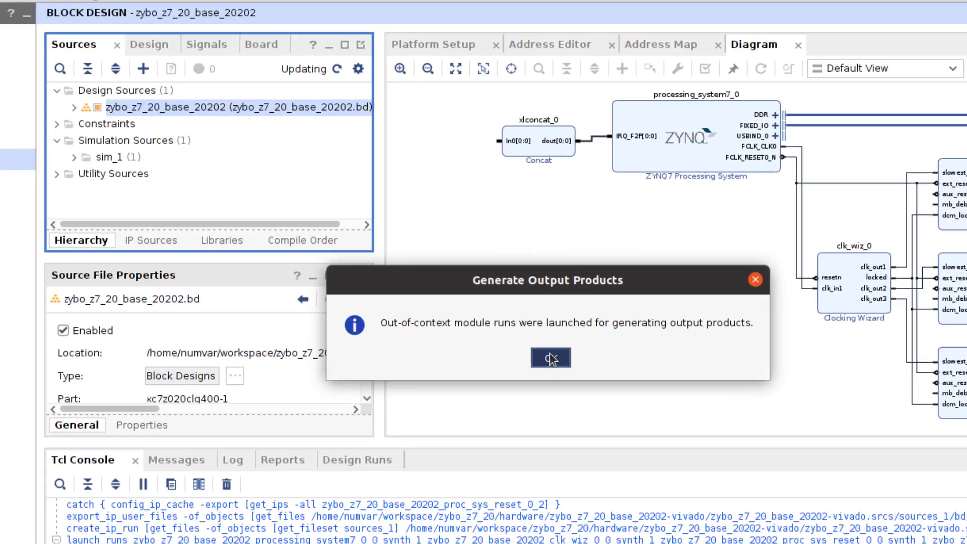
click(497, 305)
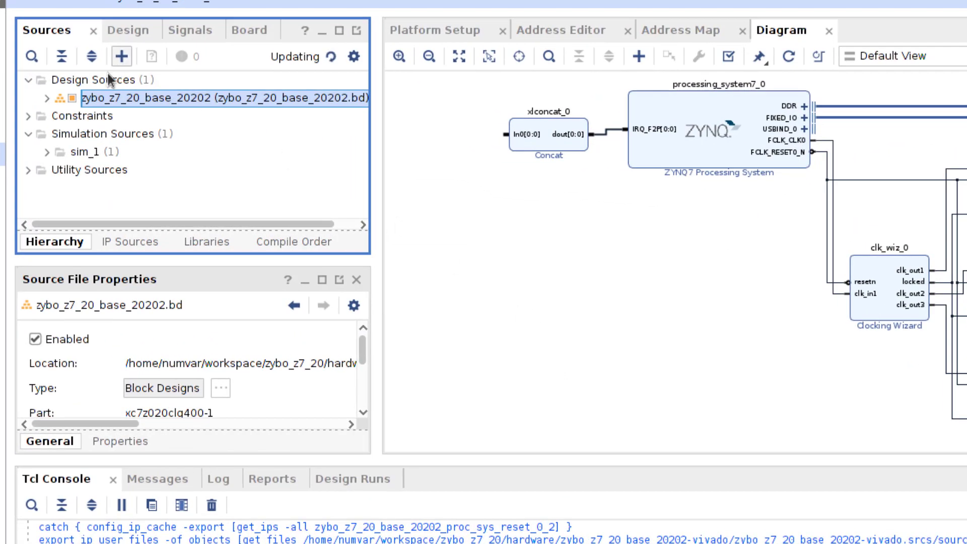
Create the zybo_z7_20_base_20202_wrapper HDL wrapper and request bitstream generation with synthesis and implementation
right_click(125, 97)
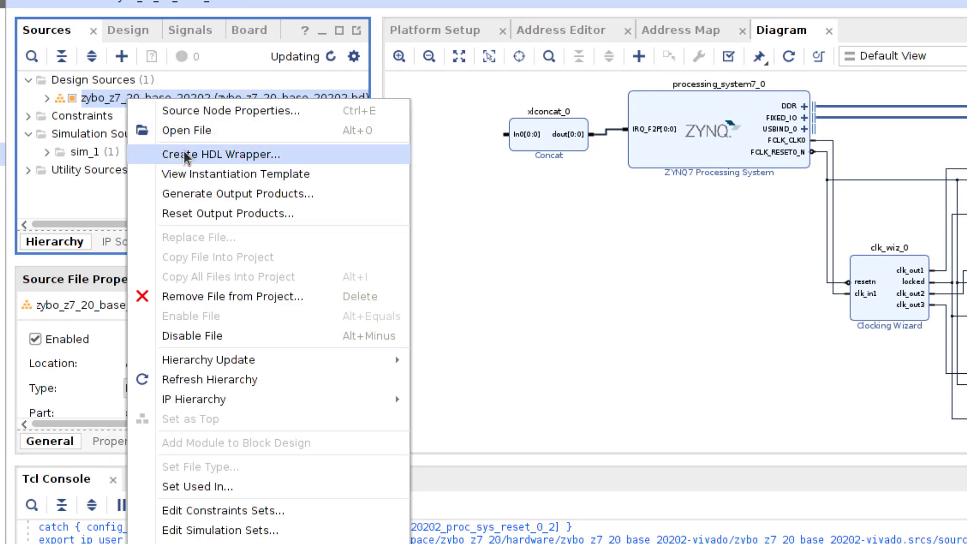
click(221, 155)
click(623, 419)
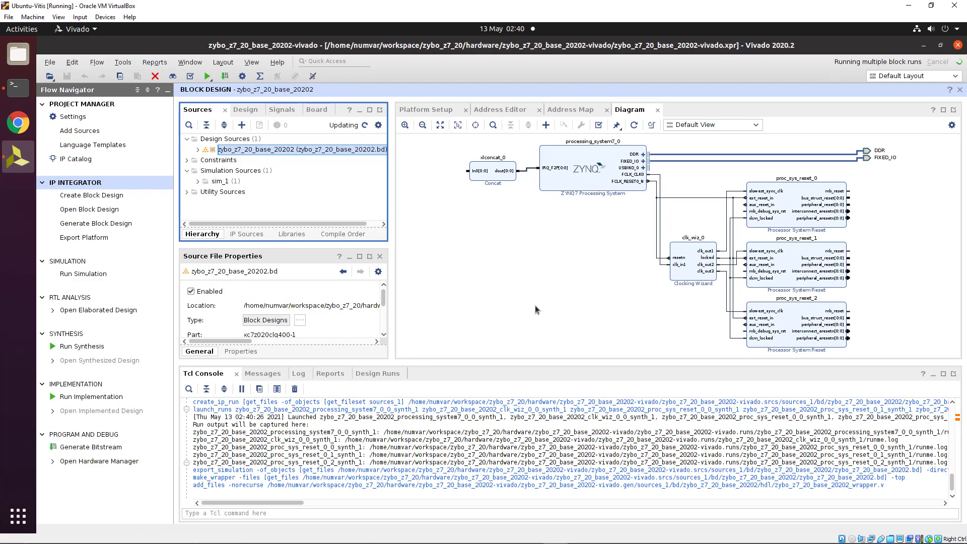
click(529, 297)
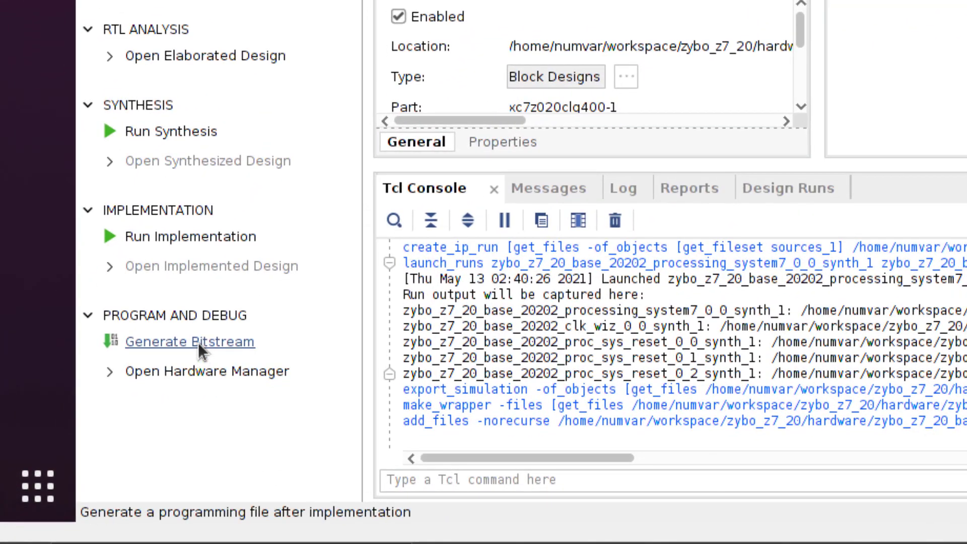
click(198, 342)
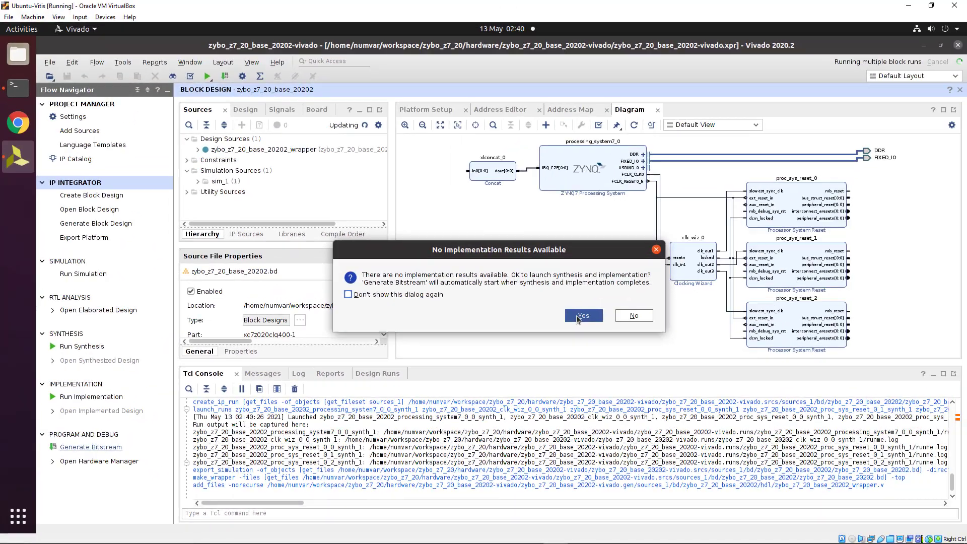
click(577, 315)
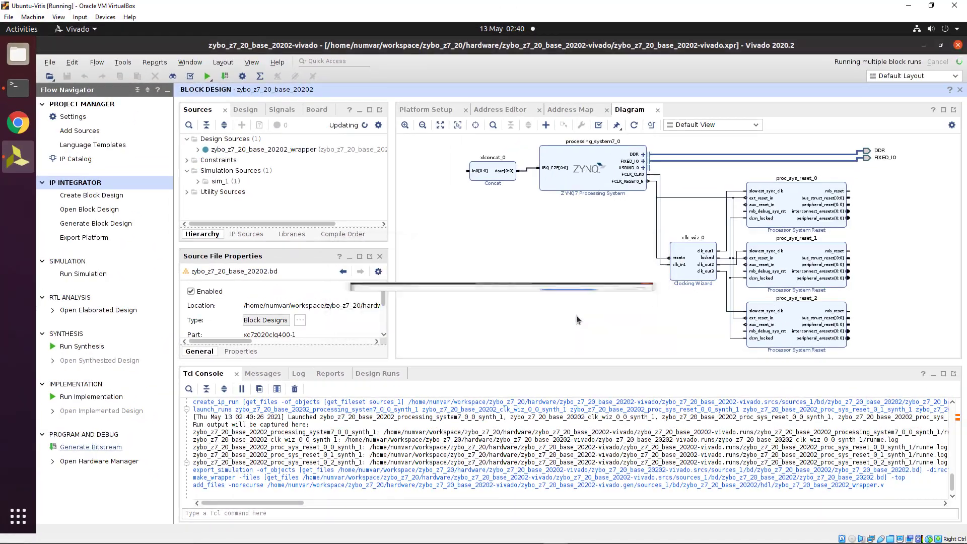
Launch the synth_1 and impl_1 runs, let them finish, and bring up the File menu
click(551, 377)
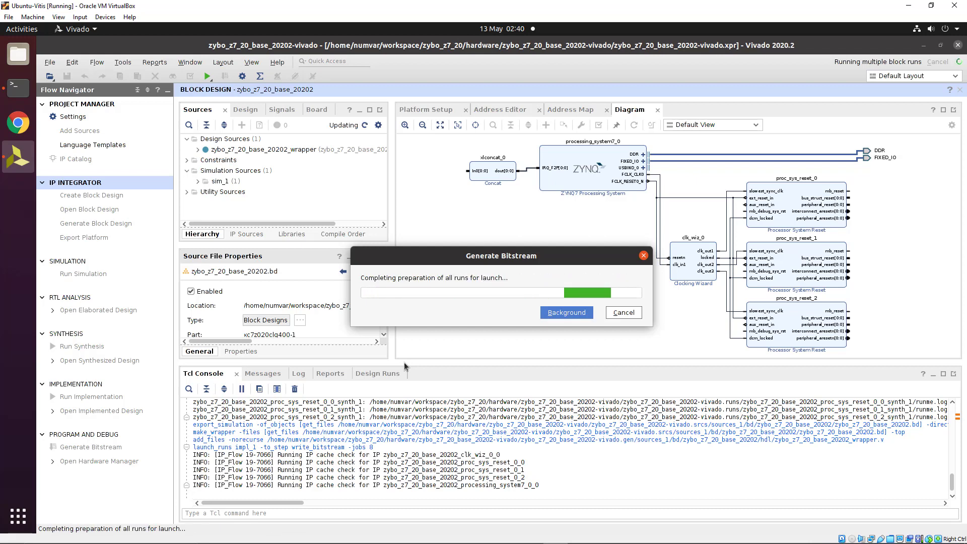
click(375, 376)
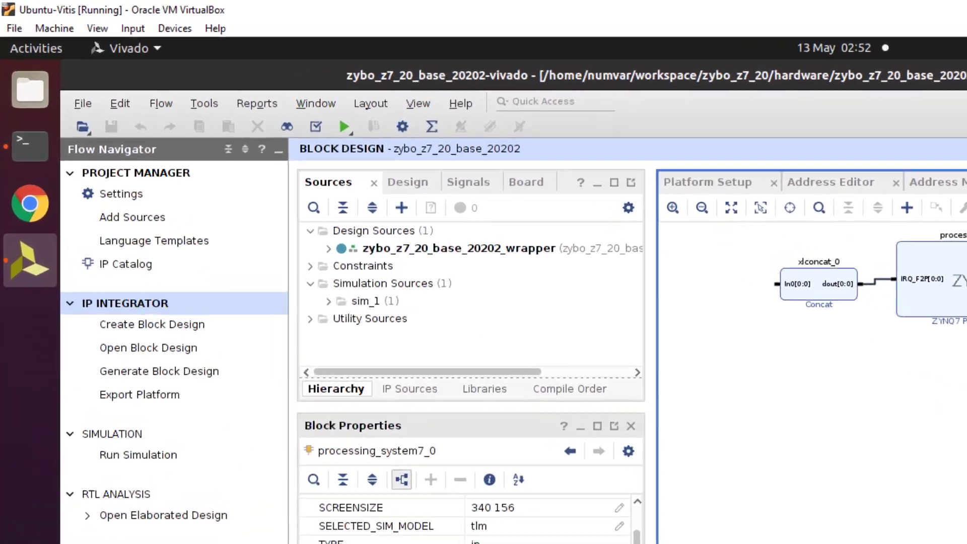
click(322, 543)
click(730, 543)
click(745, 481)
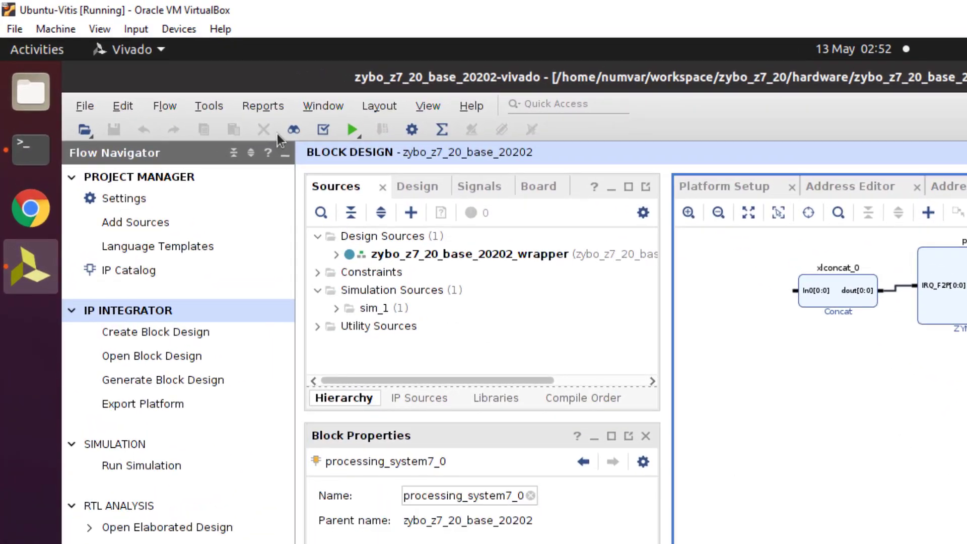
click(81, 108)
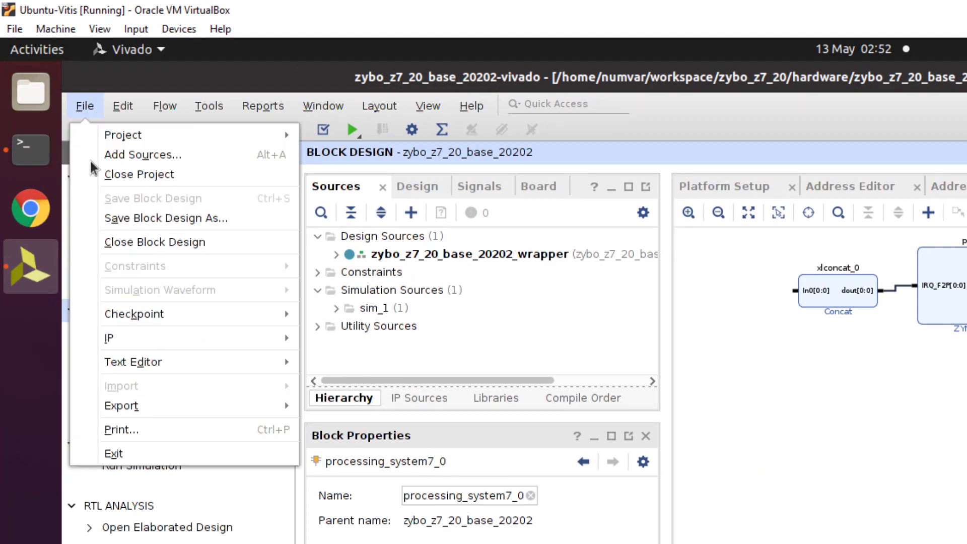
Export a Hardware and hardware emulation platform that includes the bitstream
mouse_move(264, 412)
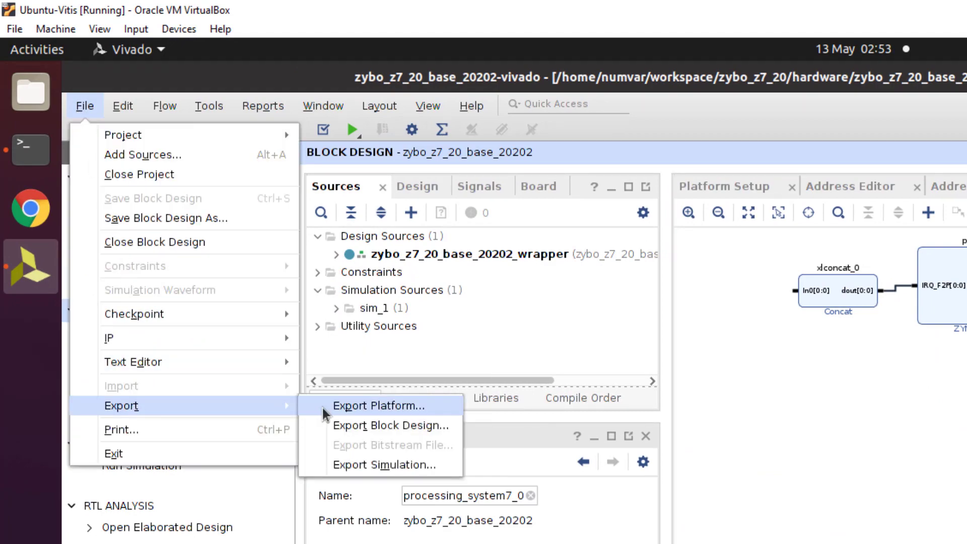
click(345, 409)
click(599, 539)
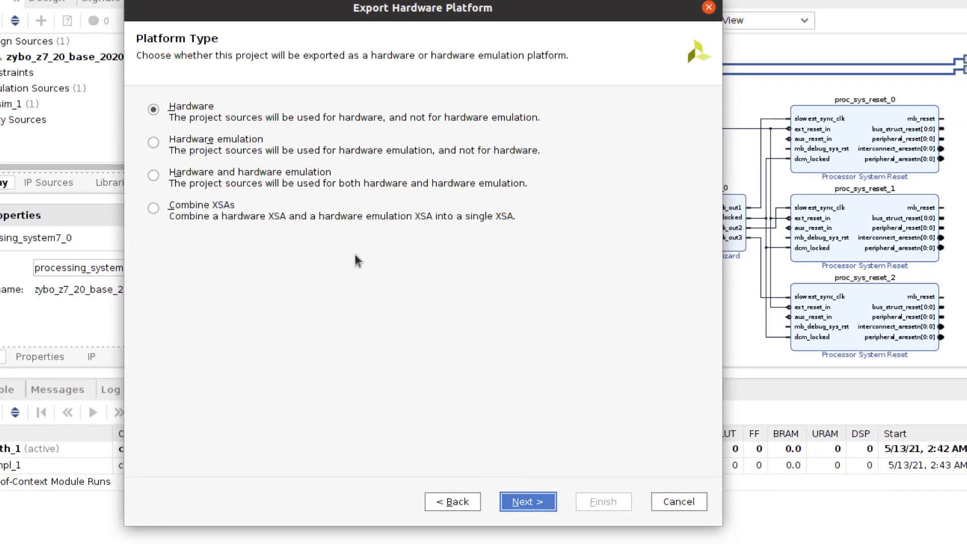
click(204, 205)
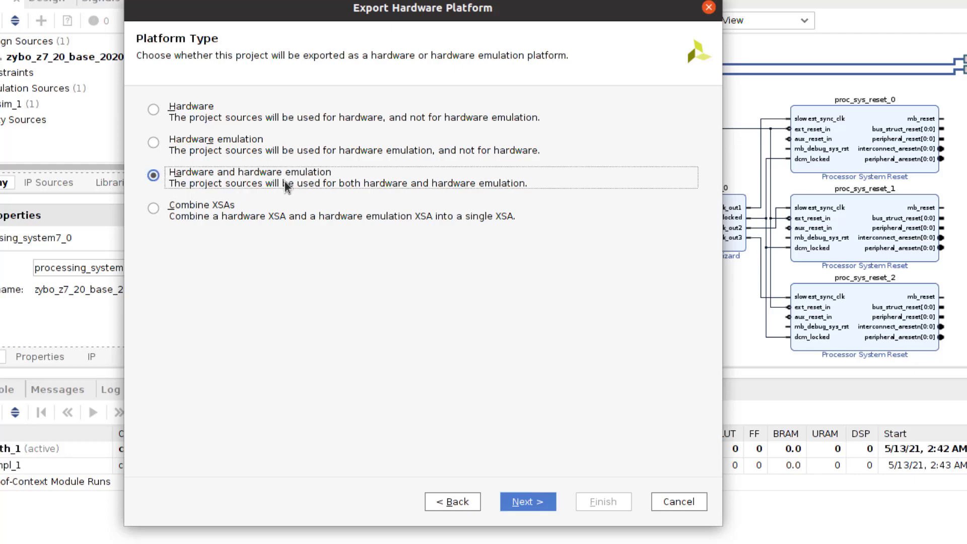
click(539, 501)
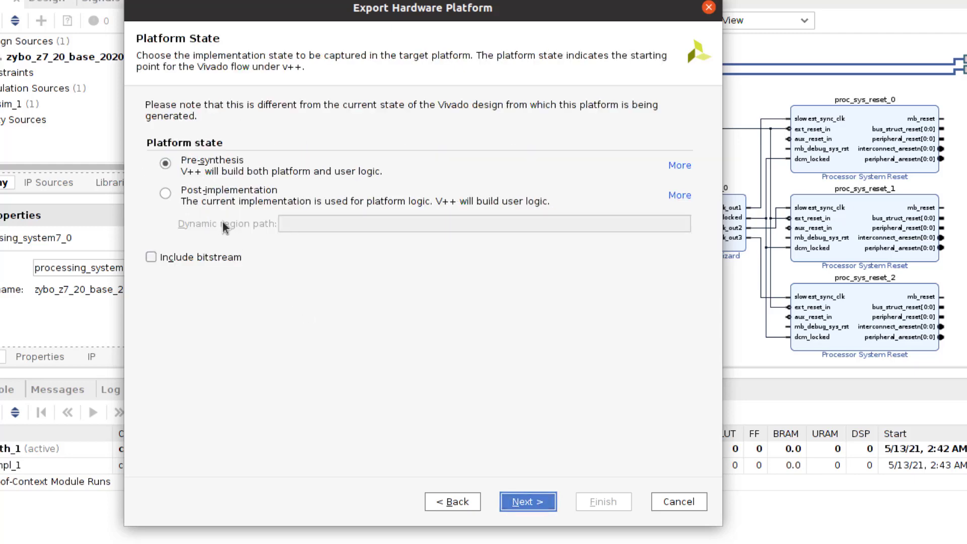
click(165, 258)
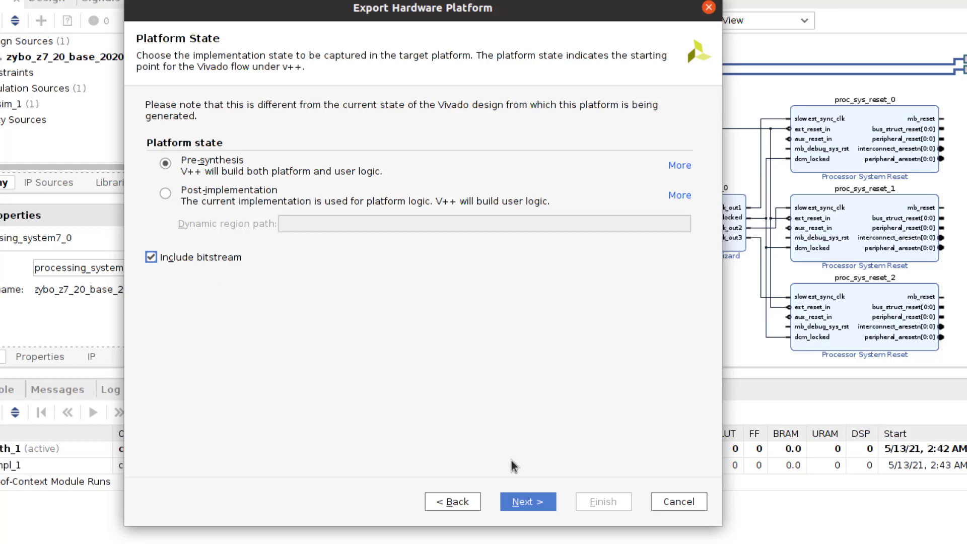
click(516, 501)
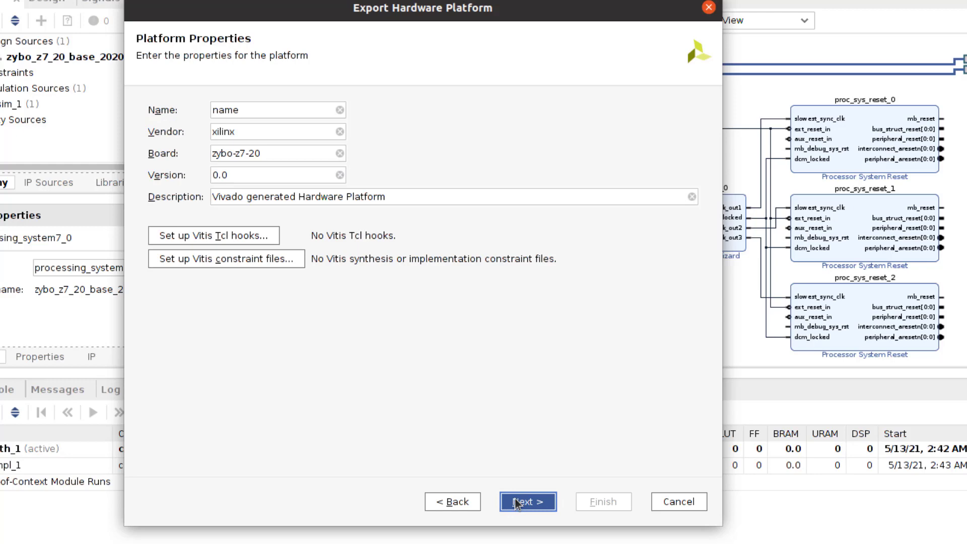
Name the platform zybo_z7_20_base_20202 and finish exporting the .xsa file
click(266, 110)
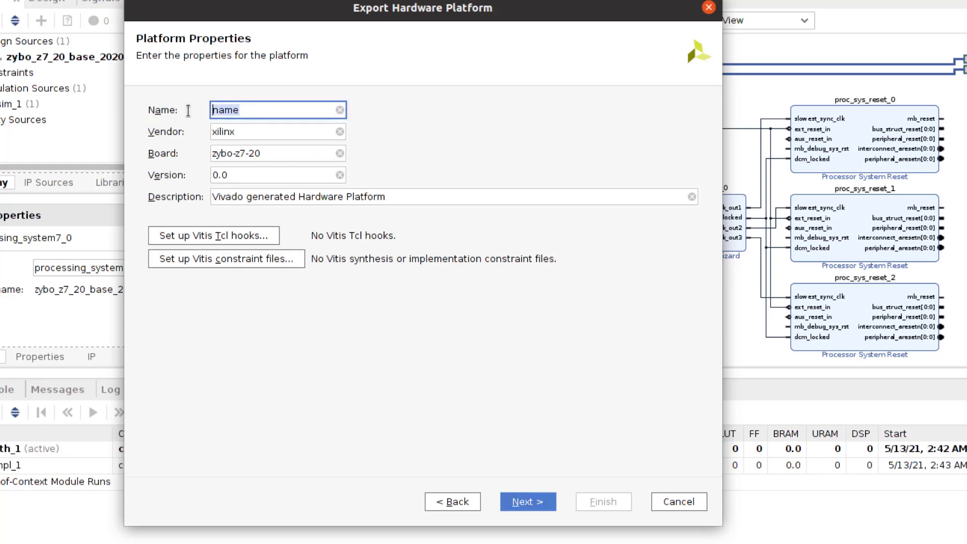
text(emulation)
drag(278, 109, 160, 104)
text(zybo_z7_20_base_20202)
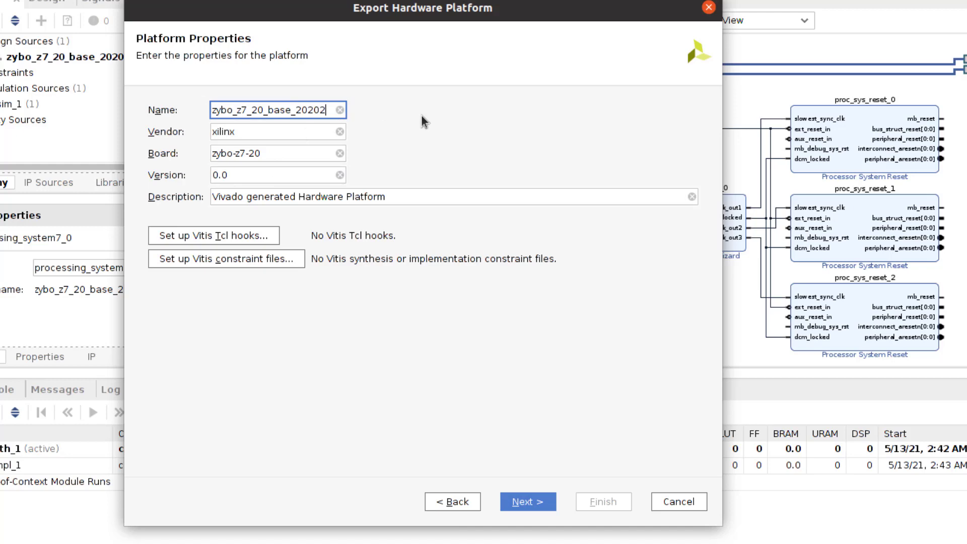
click(535, 505)
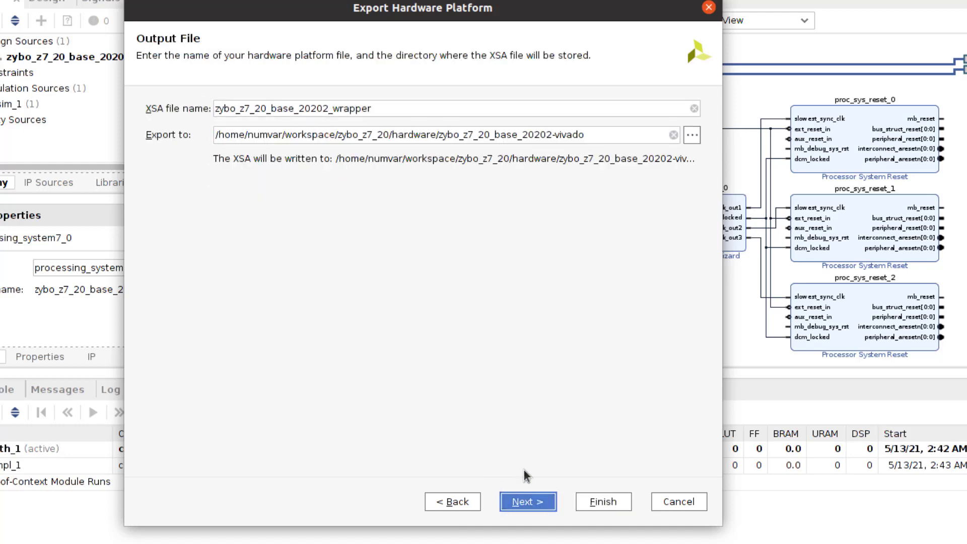
click(538, 503)
click(594, 503)
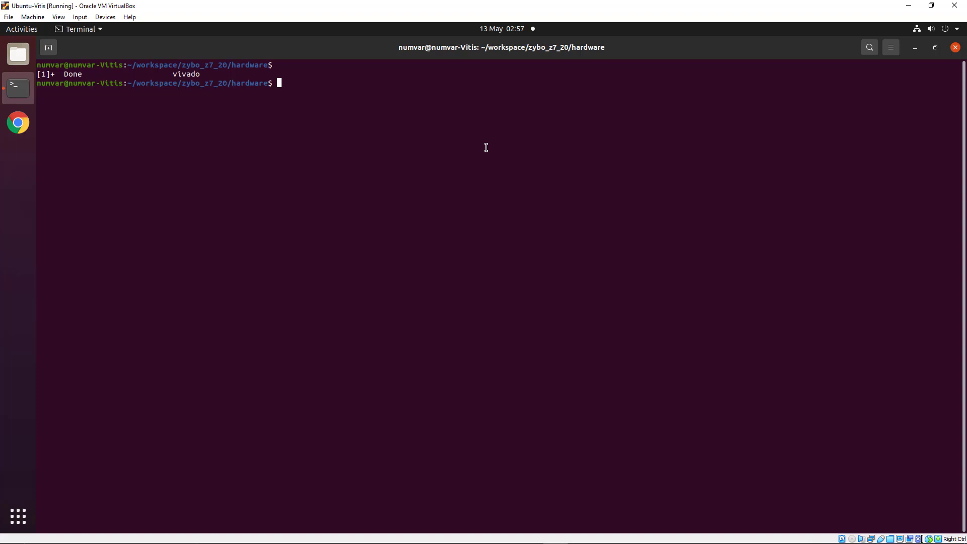
List the hardware folder, enter the Vivado project folder, and locate zybo_z7_20_base_20202_wrapper.xsa
text(cd .)
key(BackSpace)
key(BackSpace)
key(BackSpace)
key(BackSpace)
text(ls)
key(Return)
text(cd z)
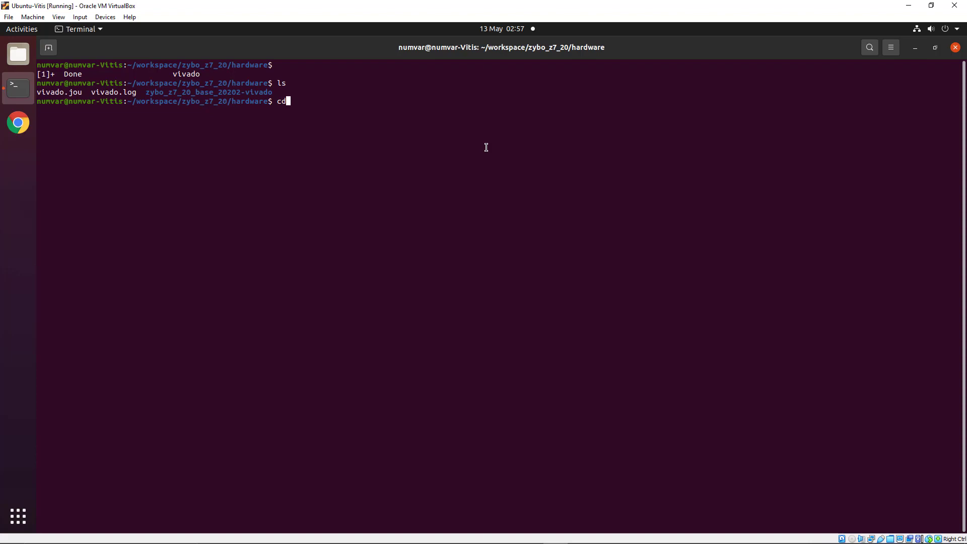
key(Tab)
key(Return)
text(ls)
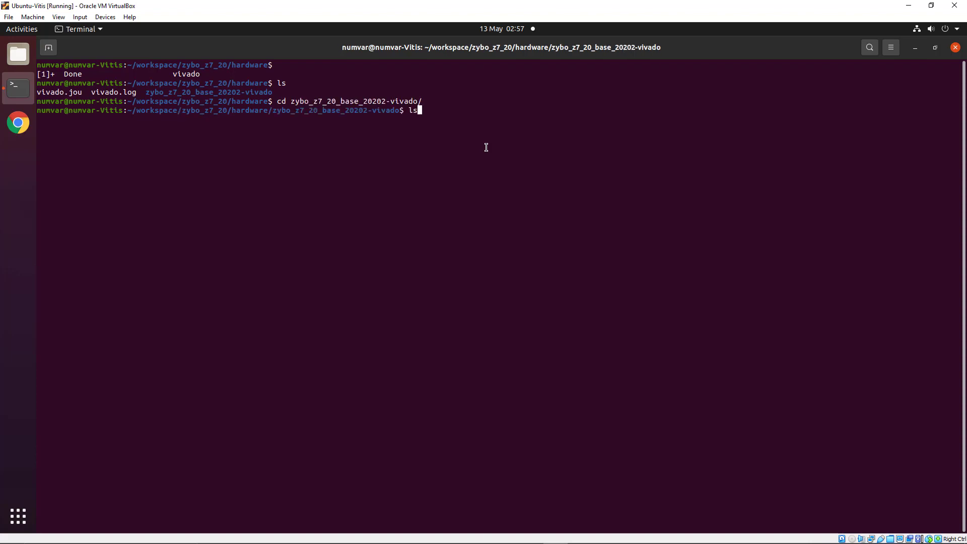
key(Return)
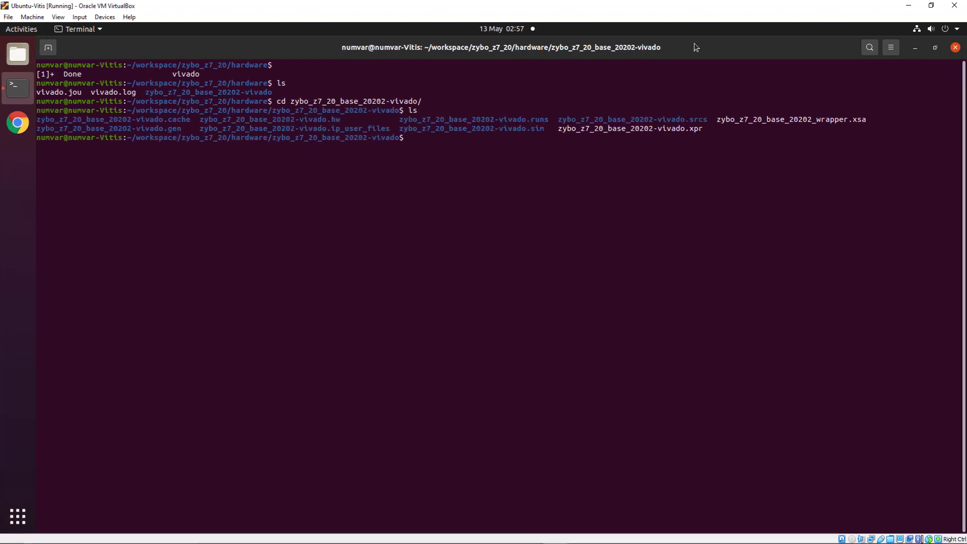
drag(721, 121, 822, 122)
click(755, 127)
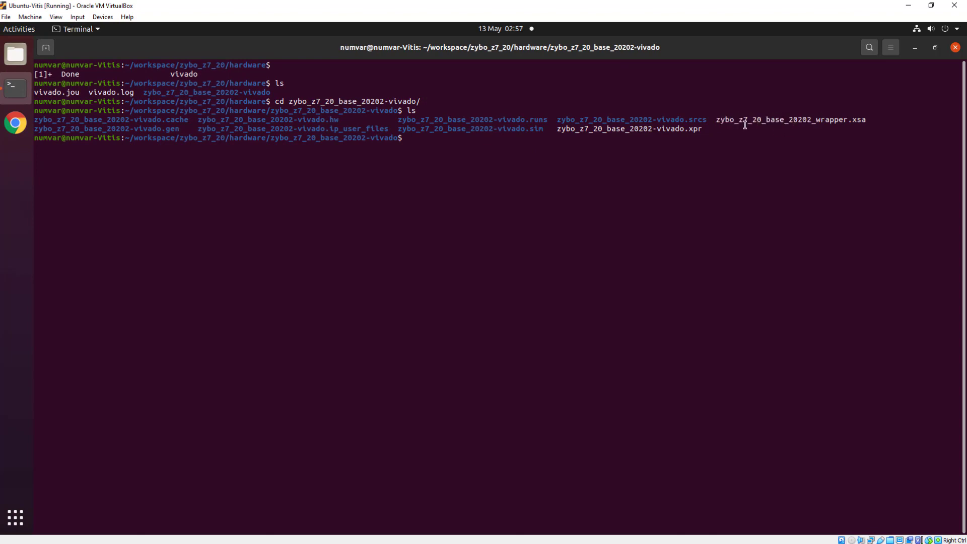
drag(716, 120, 866, 120)
click(777, 166)
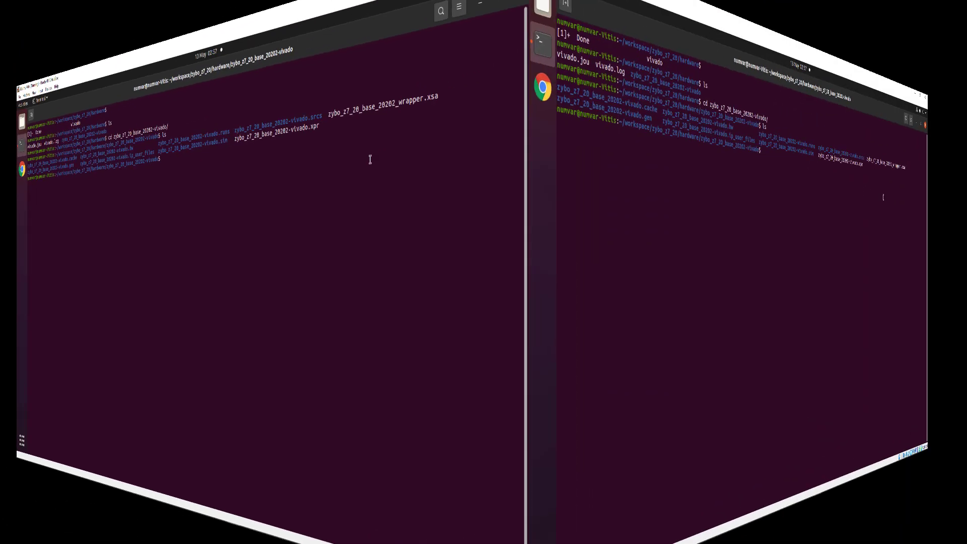
Go back up to the ~/workspace/zybo_z7_20 folder
text(cd ..)
key(Return)
text(cd ..)
key(Return)
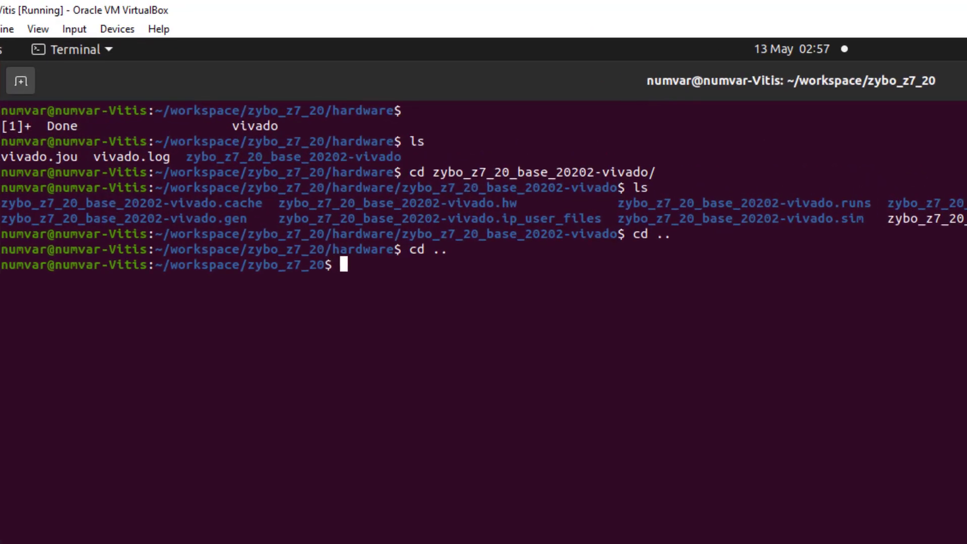
Create a software folder with a linux_files folder inside, moving into linux_files
text(mkdir software)
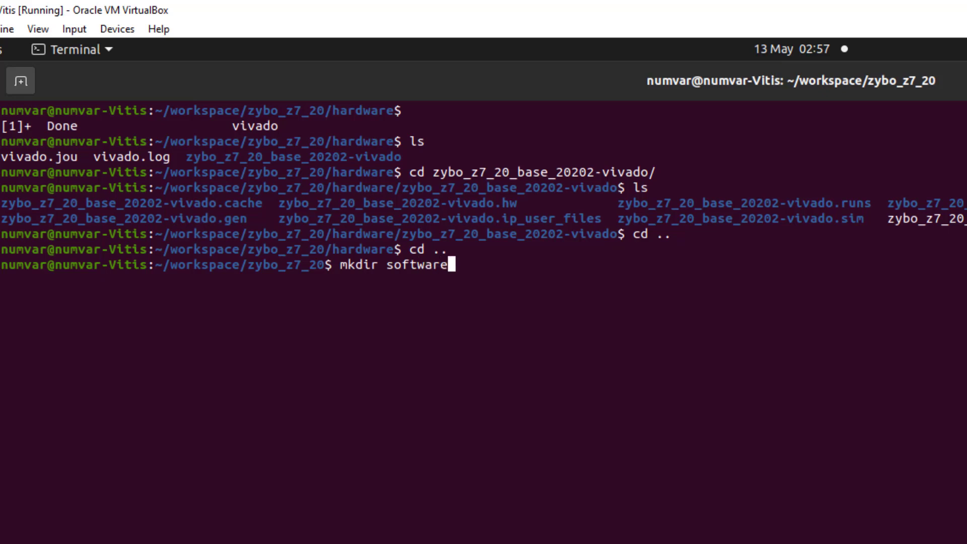
key(Return)
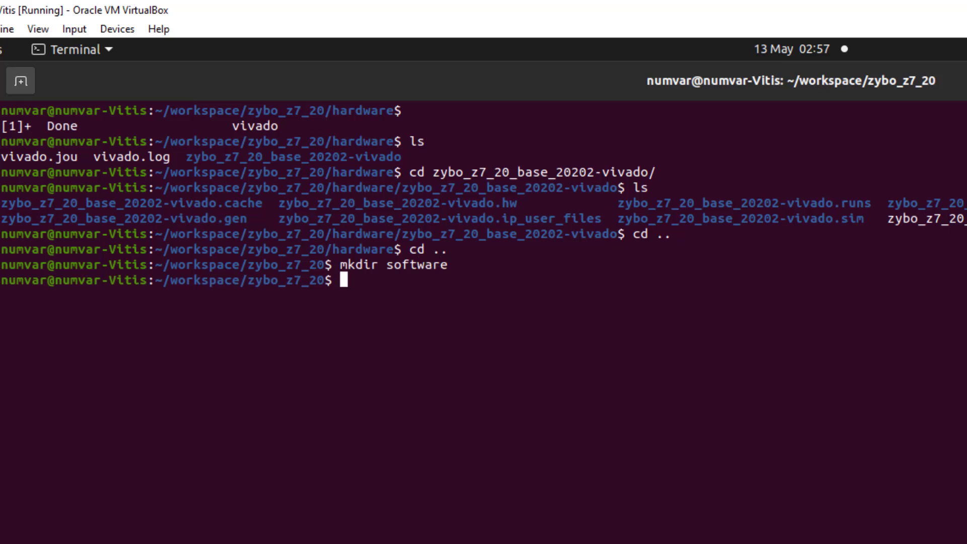
text(cd s)
key(Tab)
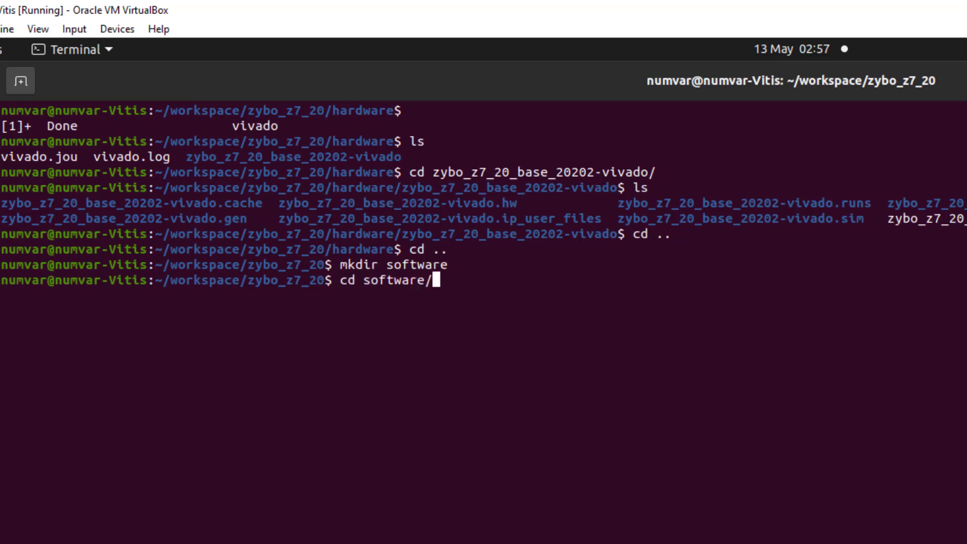
key(Return)
text(mk)
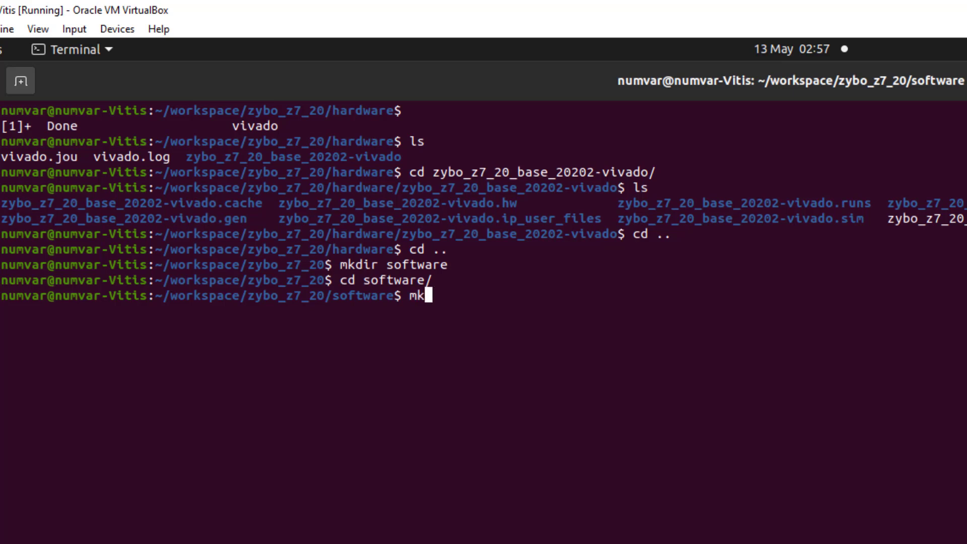
text(dir linu)
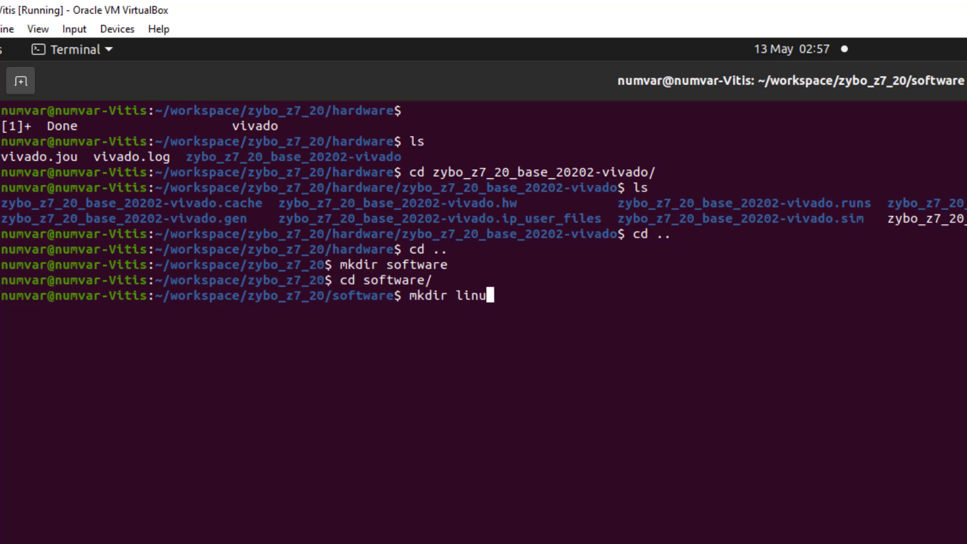
text(x_files)
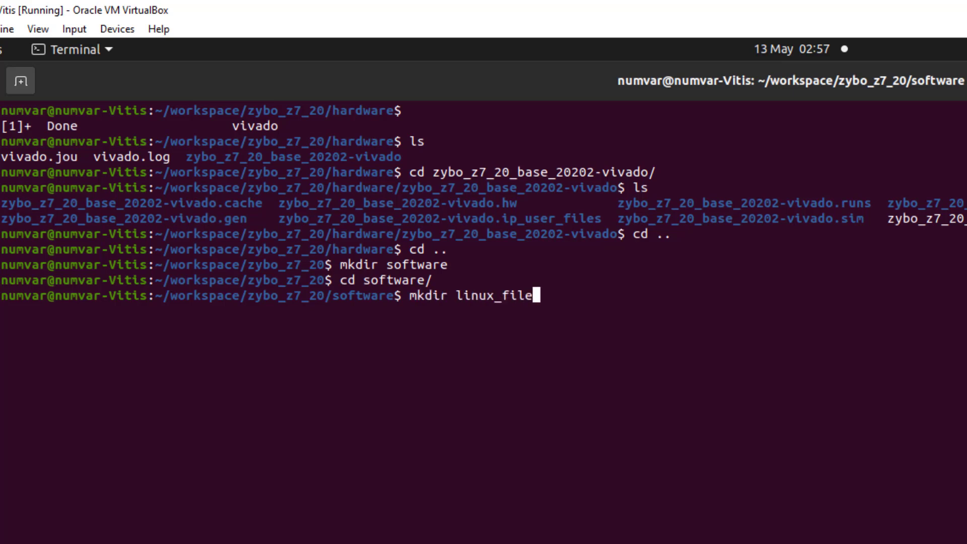
key(Return)
text(cd li)
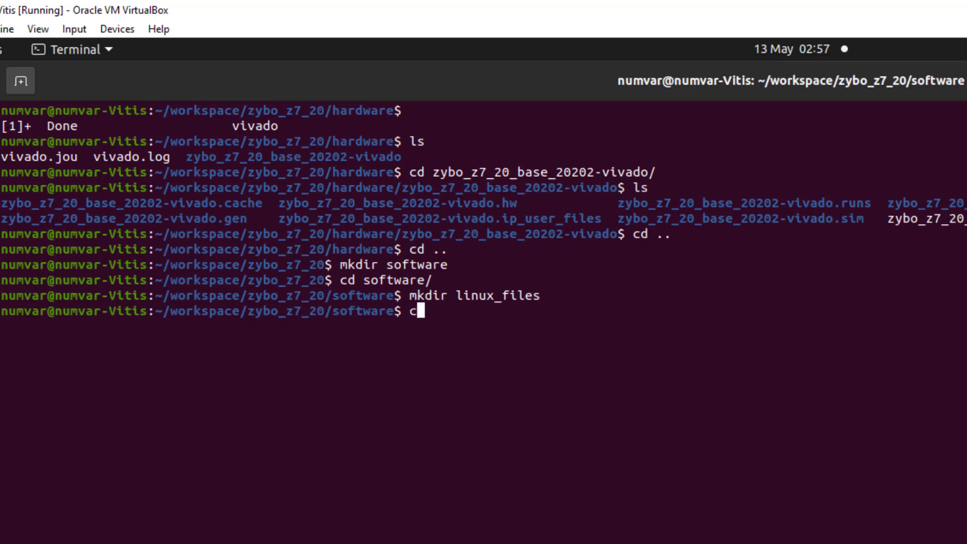
key(Tab)
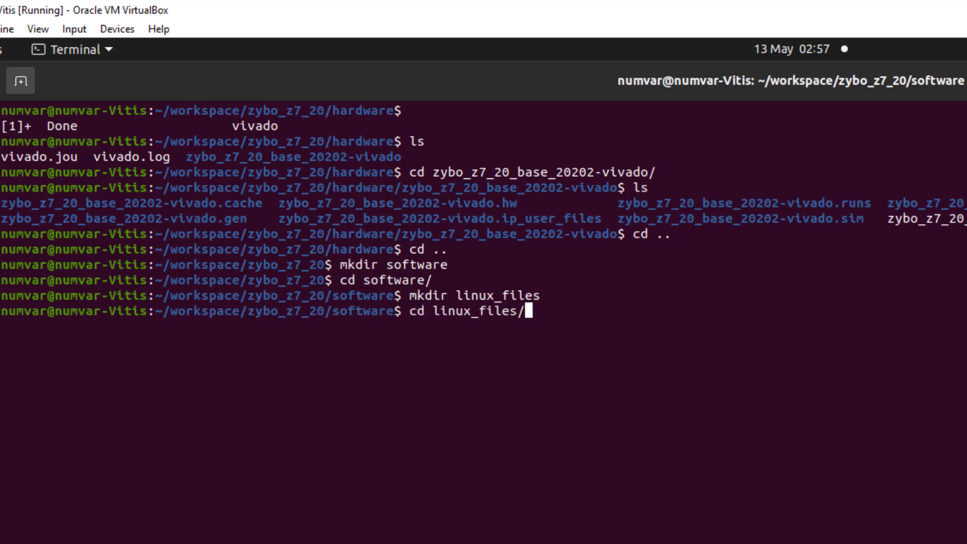
key(Return)
Create boot and image subfolders, then return to the software folder
text(mkdir boot)
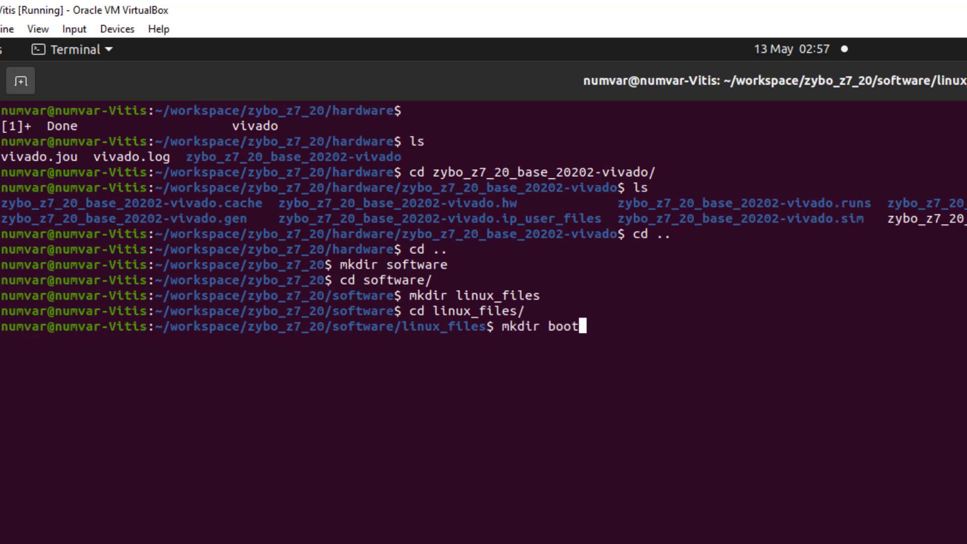
key(Return)
text(mkdir image)
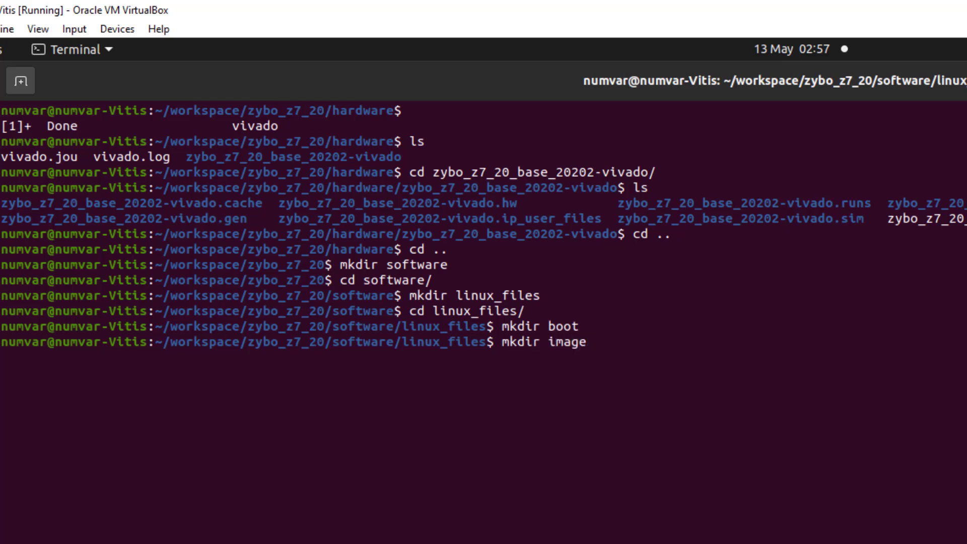
key(Return)
text(cd ..)
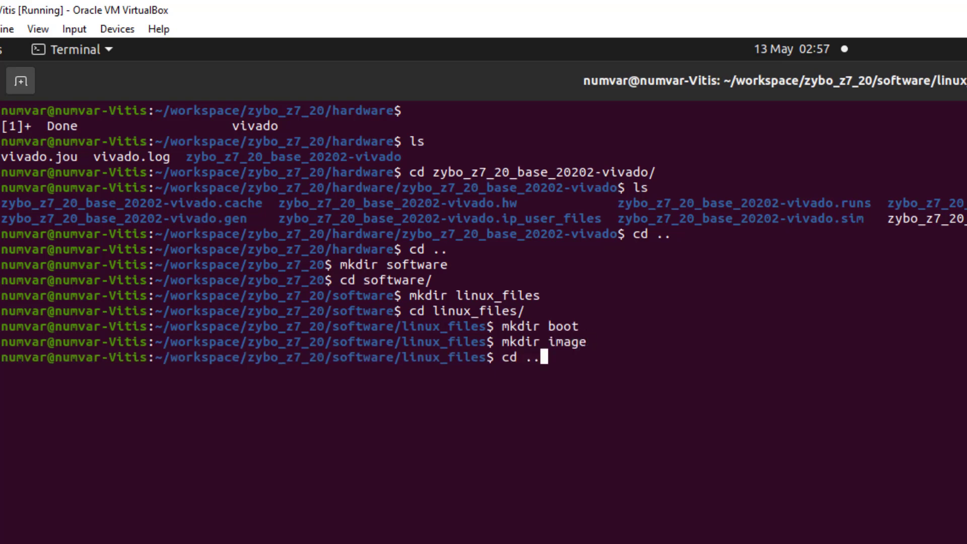
key(Return)
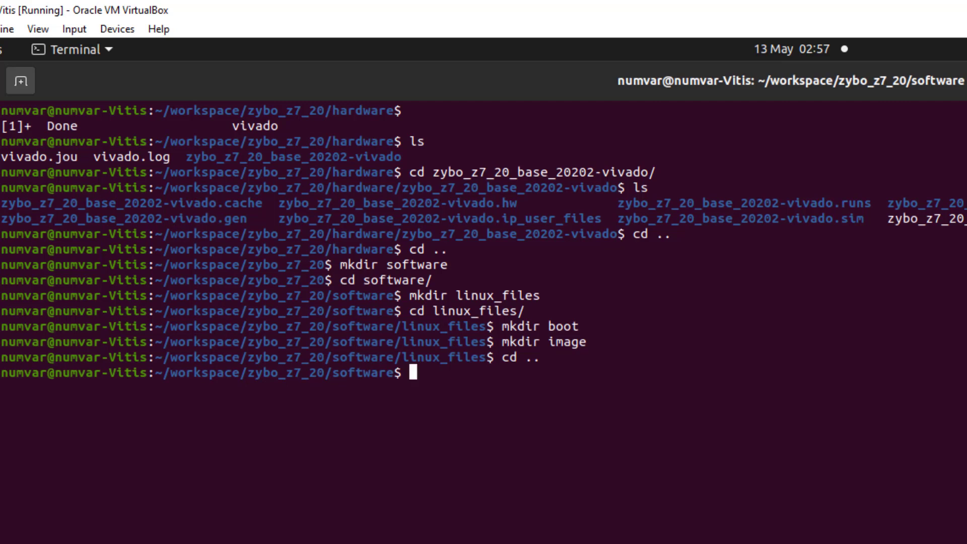
text(so)
key(BackSpace)
key(BackSpace)
key(Return)
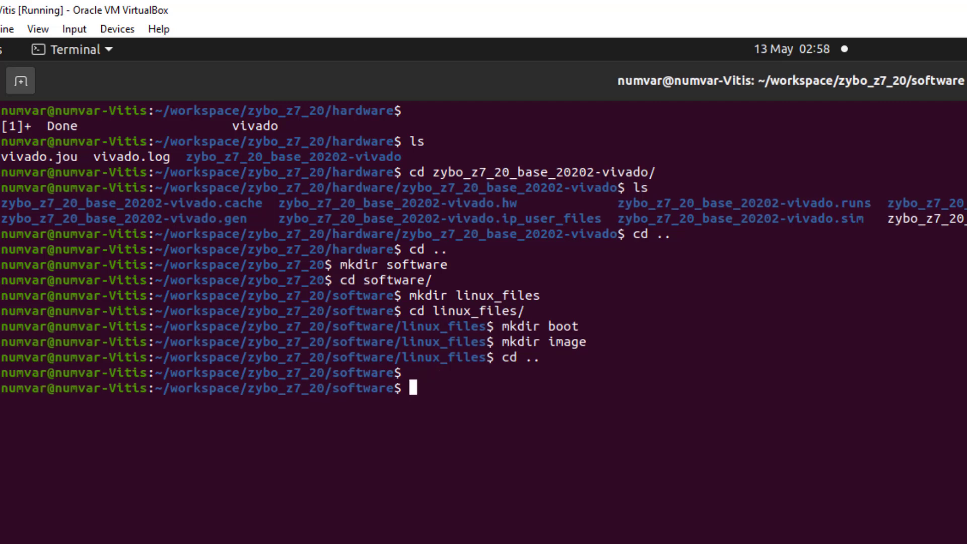
key(Return)
Source /tools/Xilinx/PetaLinux/2020.2/settings.sh to load the PetaLinux 2020.2 environment
text(source )
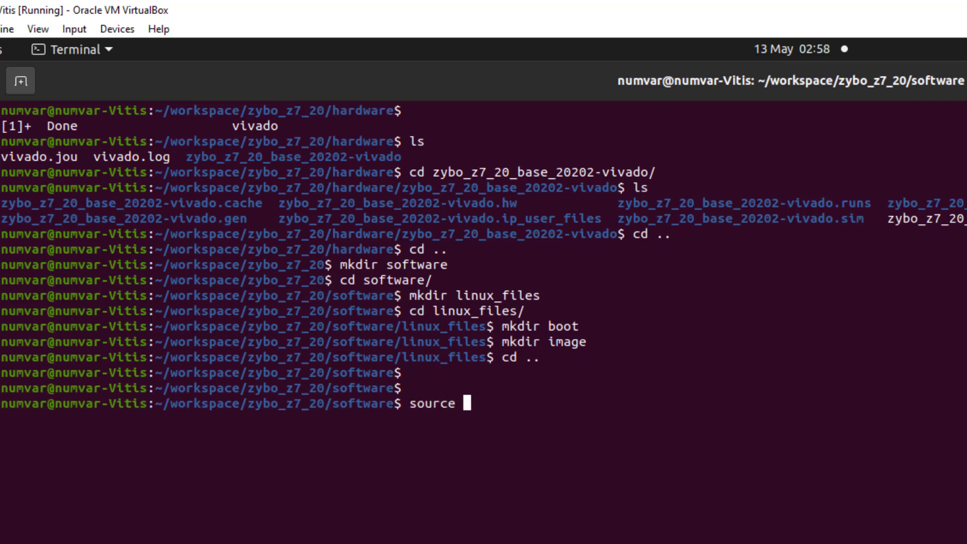
text(/tools/Xilinx/)
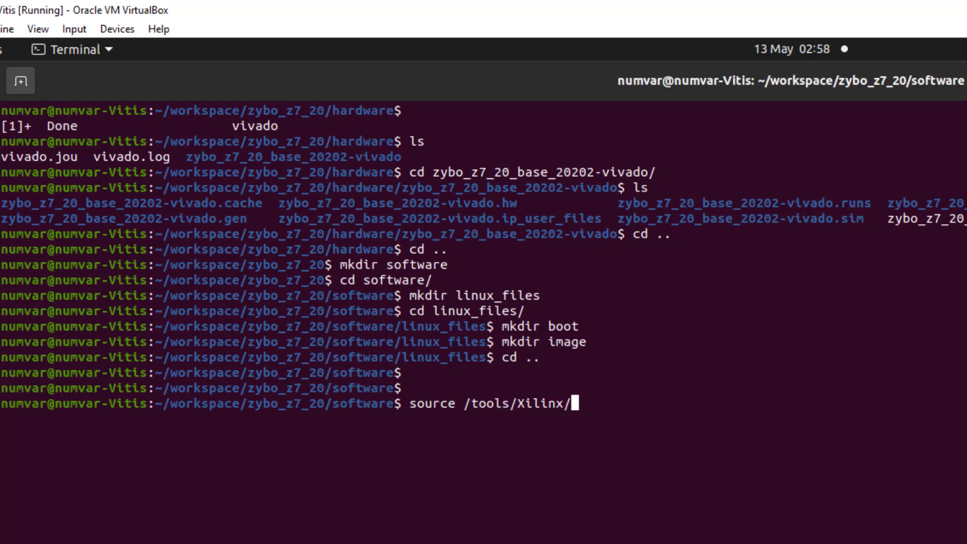
text(PetaLinux/2020.2/)
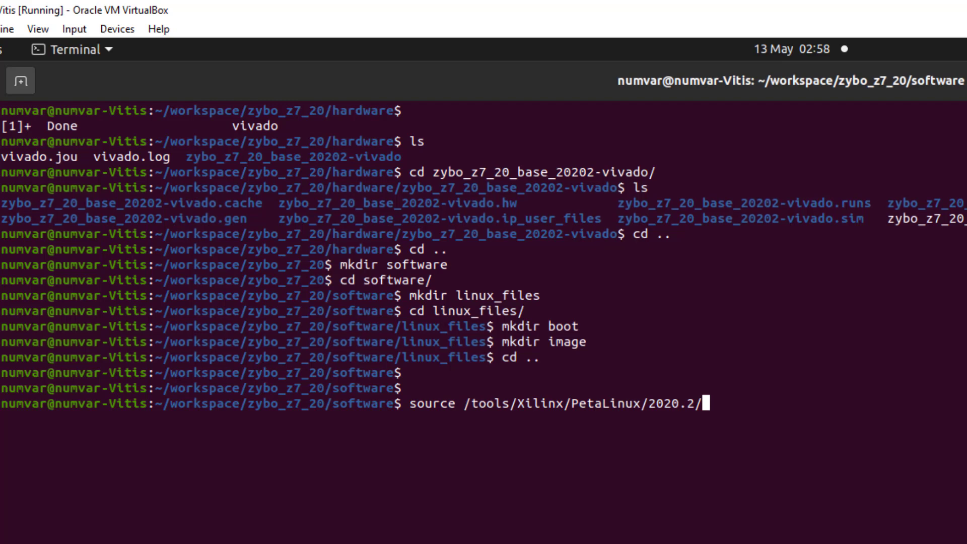
key(Tab)
text(s)
key(Tab)
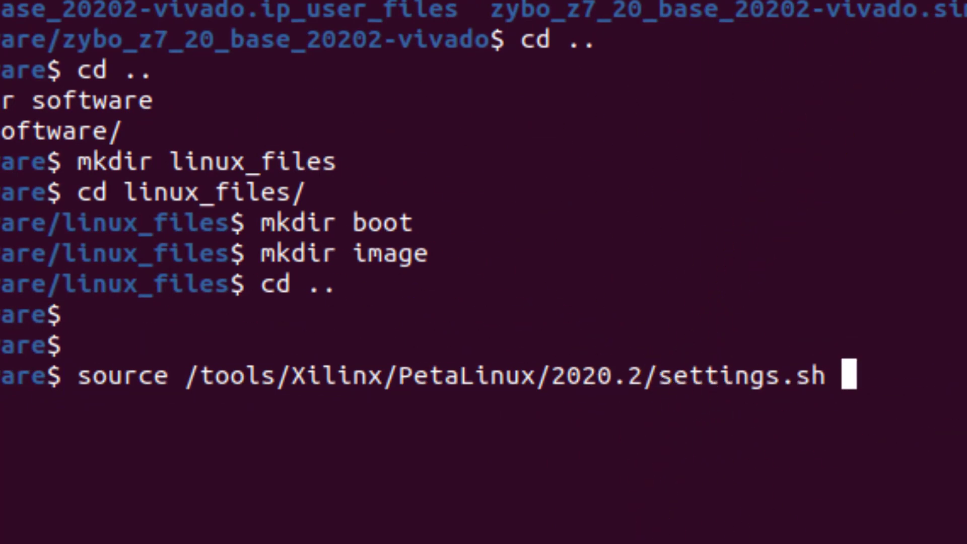
key(Return)
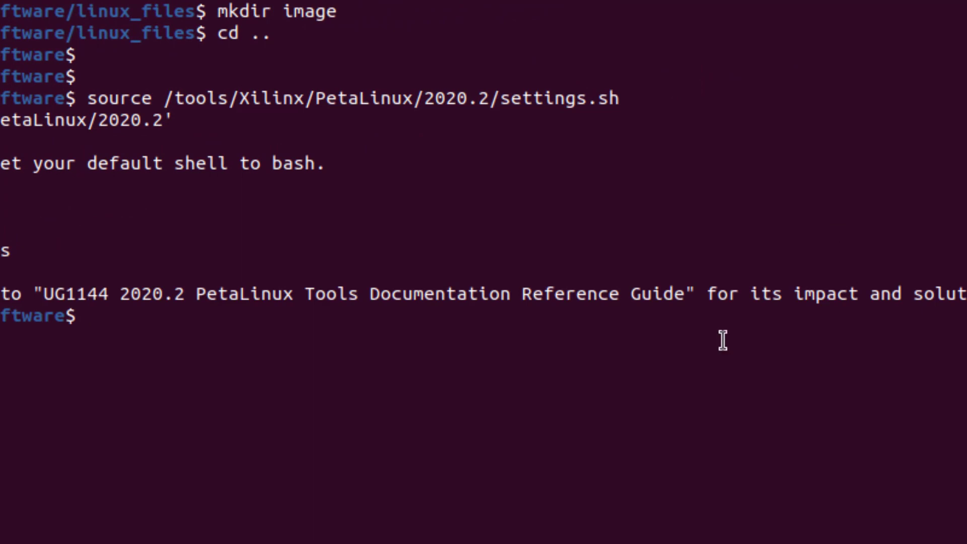
Paste the petalinux-create command for a zynq-template zybo_z7_20_base_20202-petalinux project
right_click(576, 131)
click(497, 156)
key(Return)
text(petalinux-create -t project --template zynq -n zybo_z7_20_base_20202-petalinux)
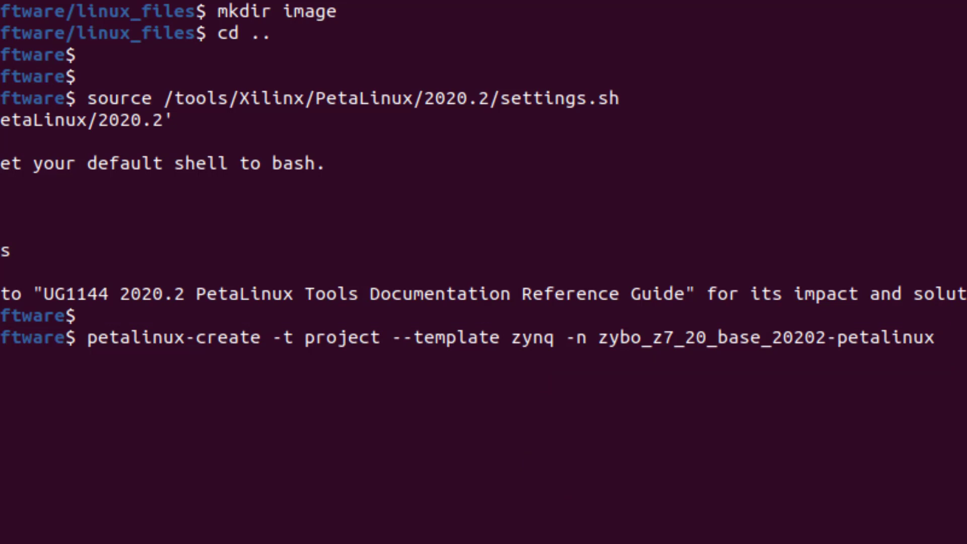
Create the zybo_z7_20_base_20202-petalinux project, enter it, and paste the petalinux-config --get-hw-description command
key(Return)
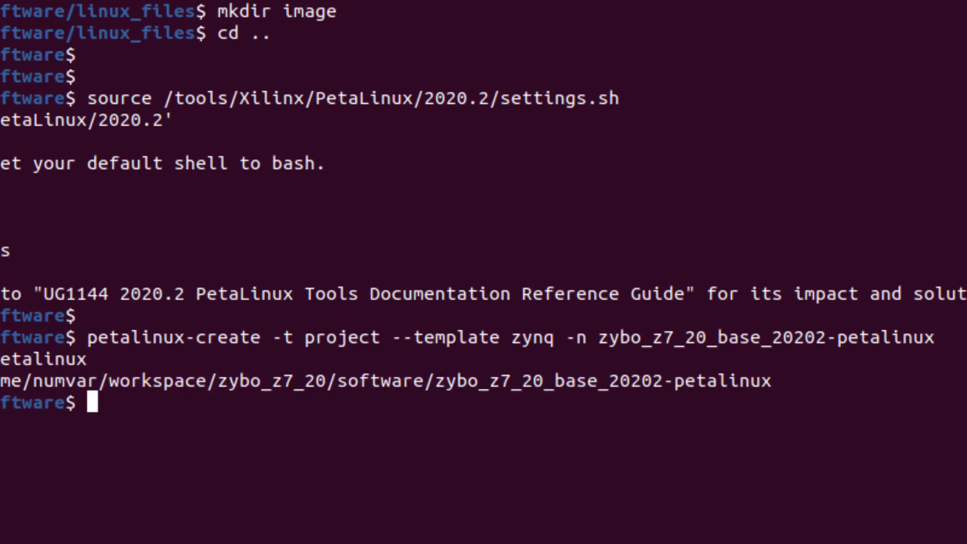
text(cd z)
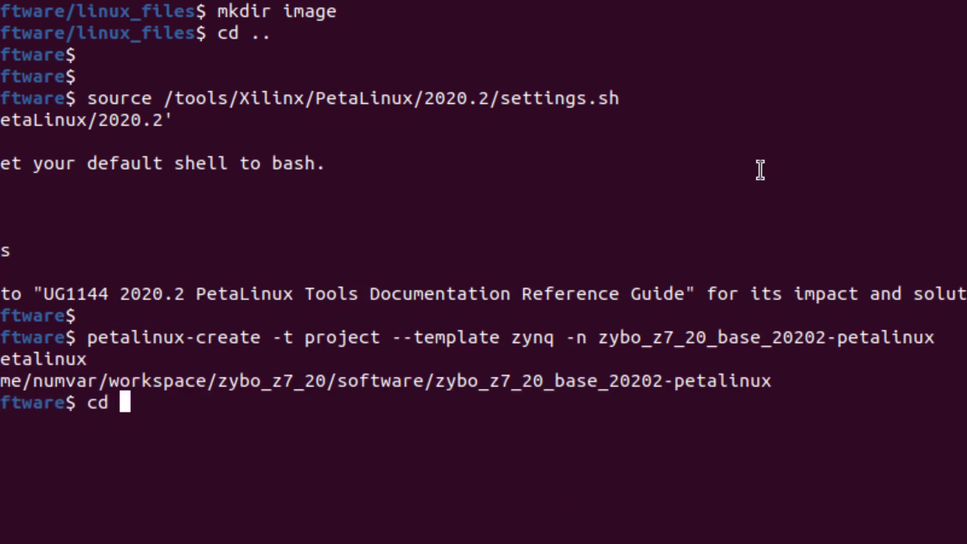
key(Tab)
key(Return)
text(petalinux-config --get-hw-description=../../hardware/zybo_z7_20_base_20202-vivado/)
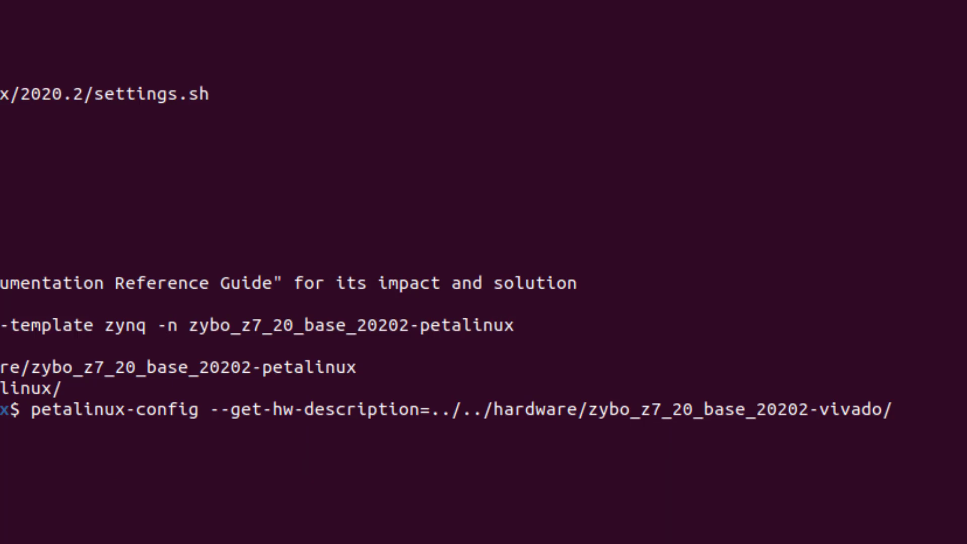
Run petalinux-config with the Vivado hardware description, then exit menuconfig saving the default configuration
key(Return)
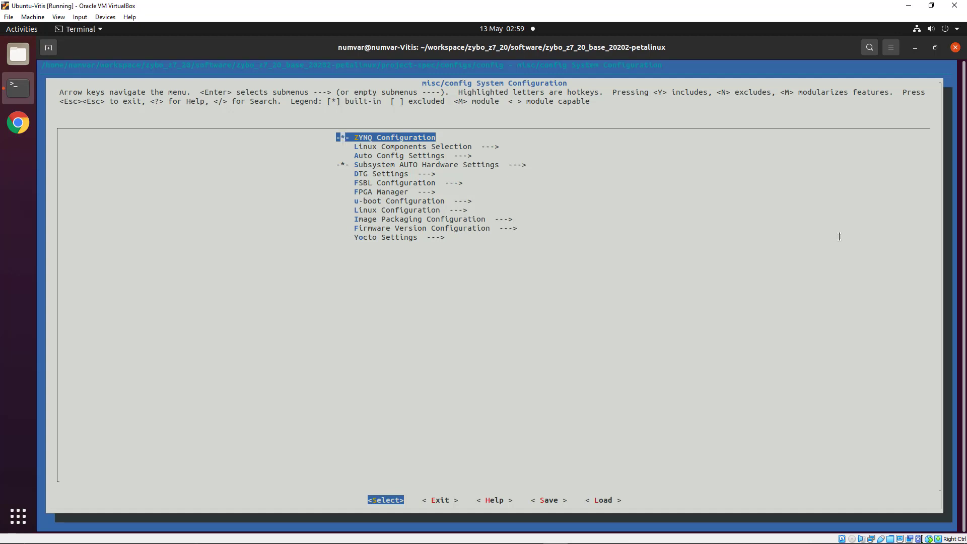
key(Down)
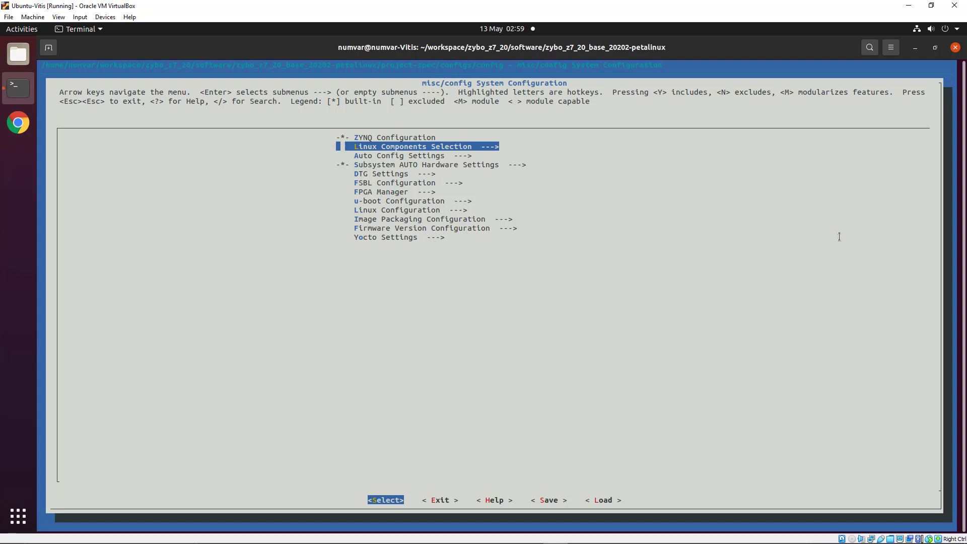
key(Down)
key(Down)
key(Down)
key(Down)
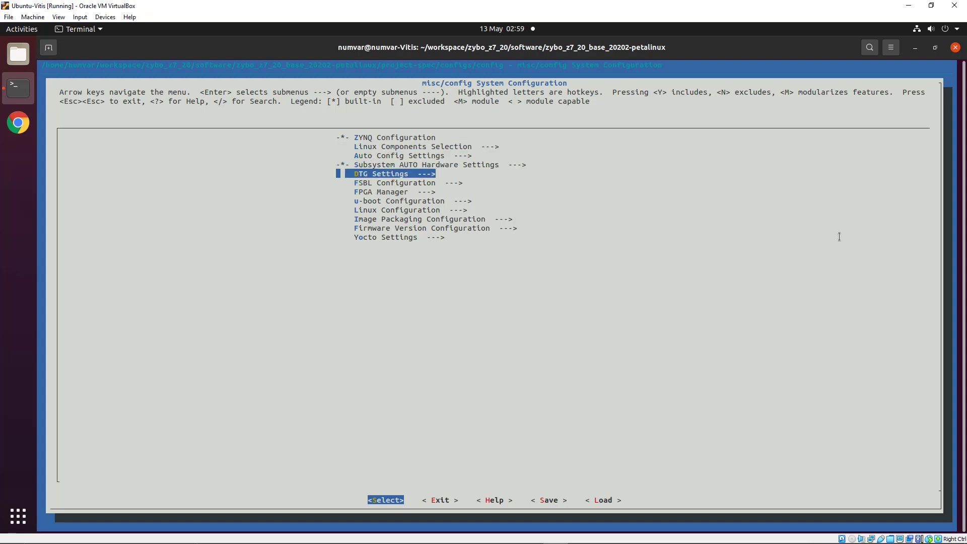
key(Down)
key(Down)
key(Down)
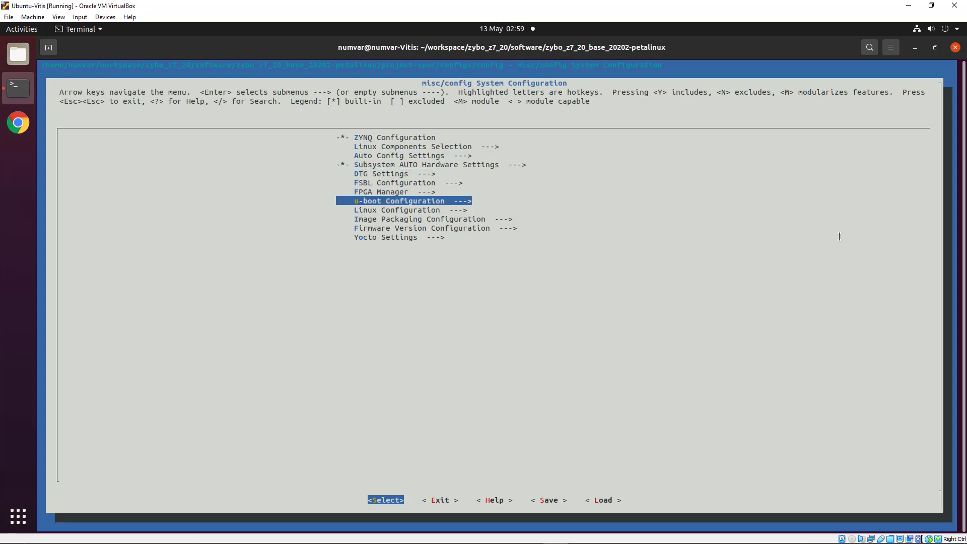
key(Up)
key(Up)
key(Up)
key(Up)
key(Up)
key(Up)
key(Up)
key(Up)
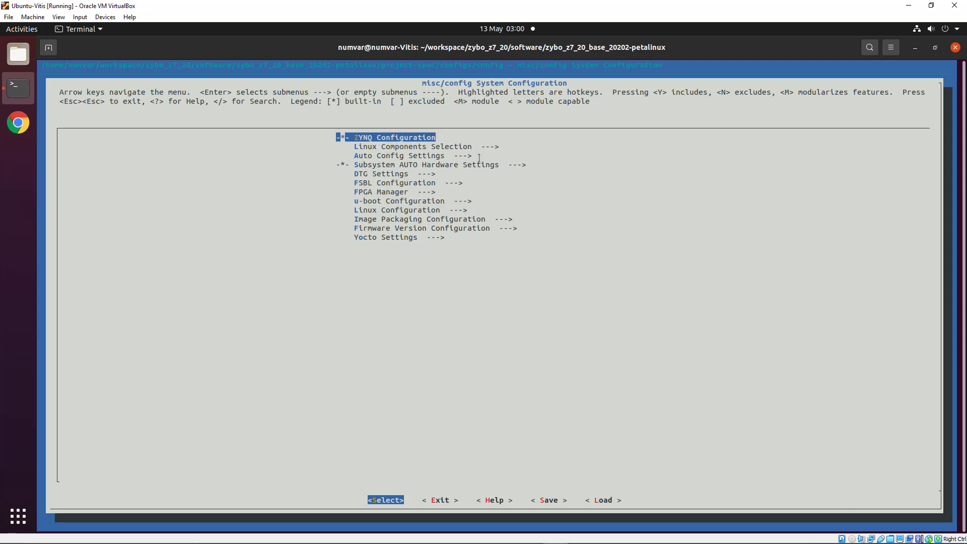
key(Right)
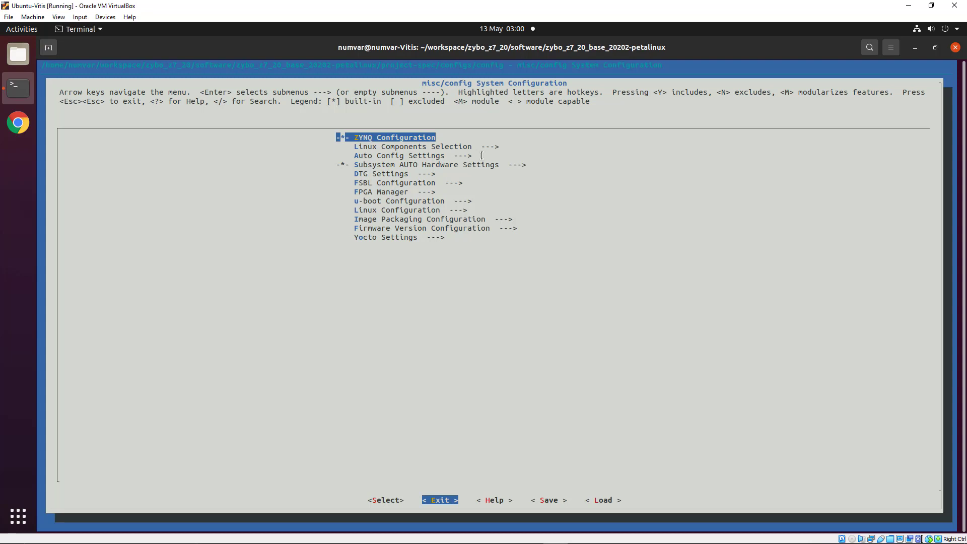
key(Left)
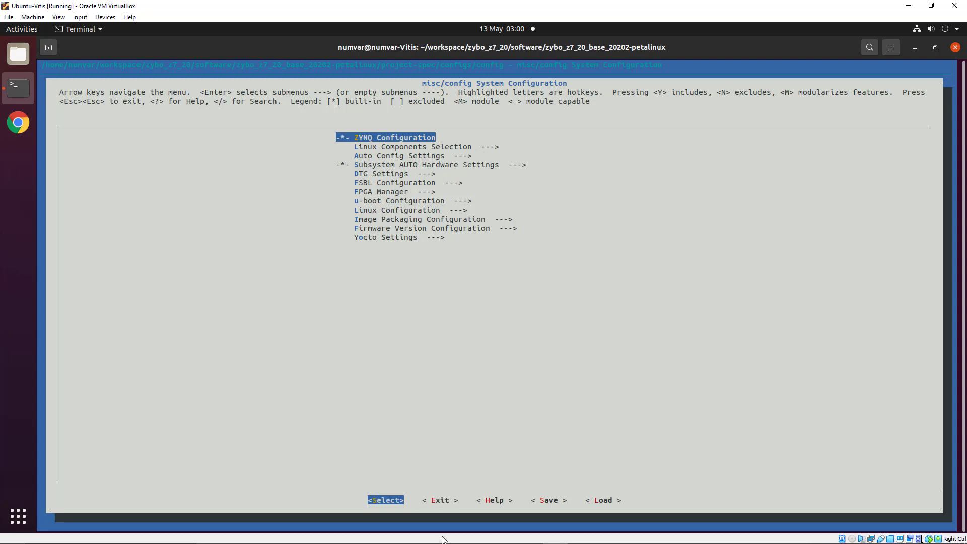
key(Right)
key(Return)
key(Return)
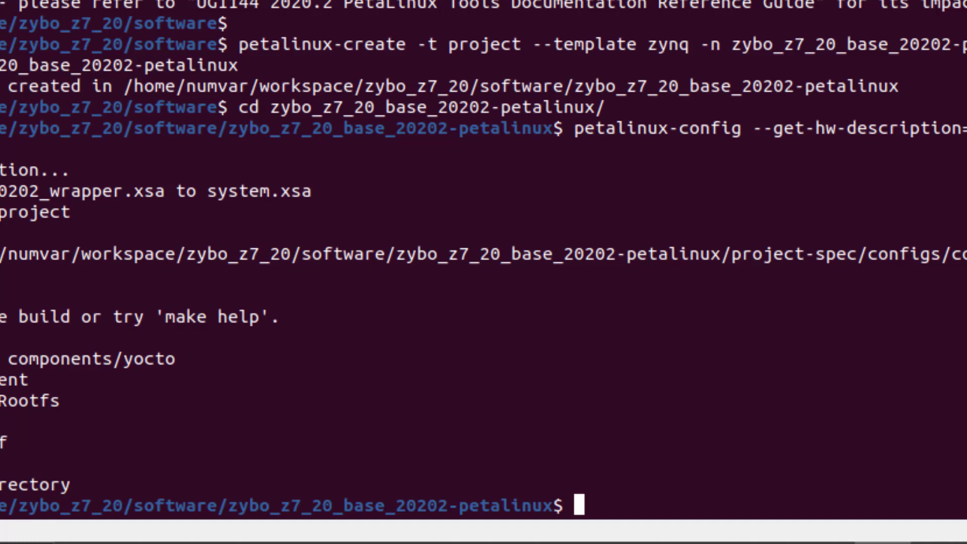
Launch the linux-xlnx kernel menuconfig with petalinux-config -c kernel
text(petalinux-)
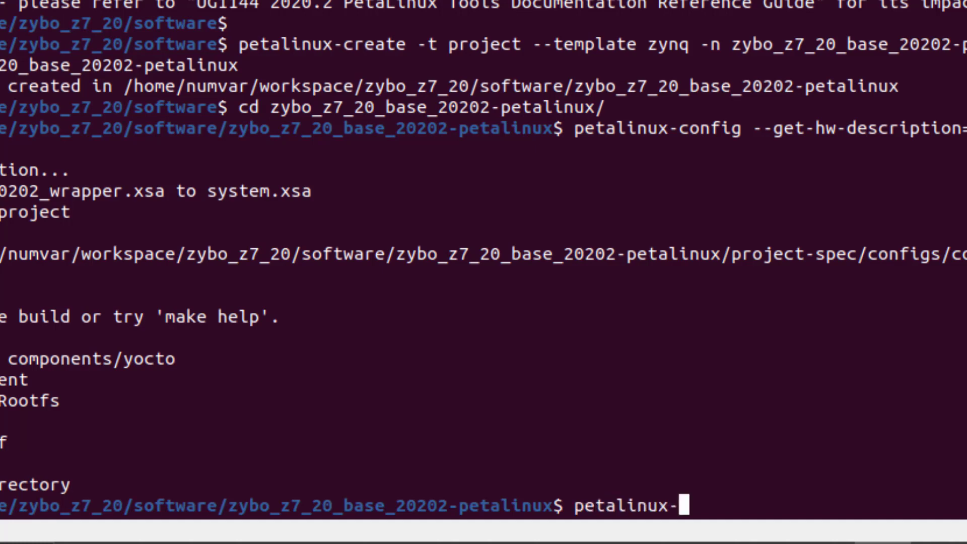
text(co)
key(Tab)
text(-c kernel)
key(Return)
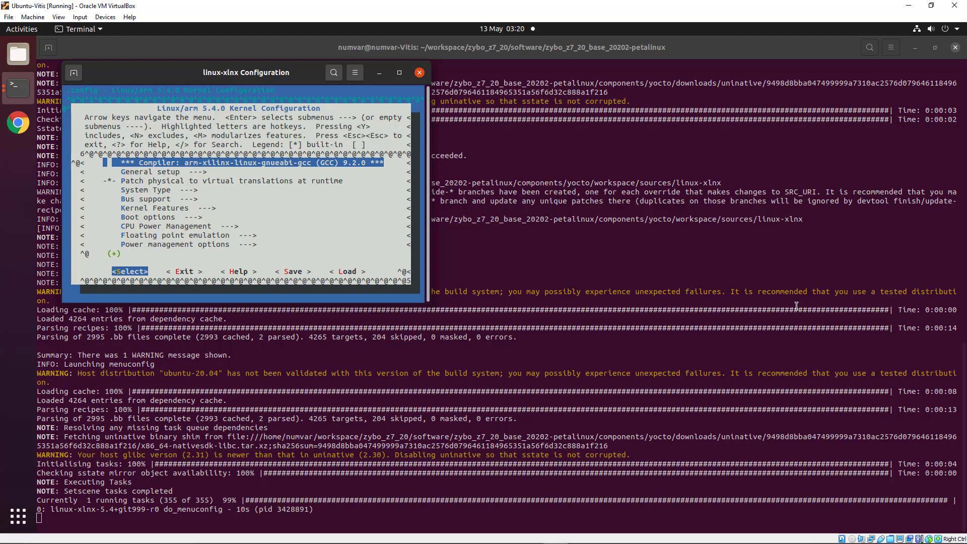
Change the Library routines contiguous memory Size in Mega Bytes from 16 to 1024, then save the kernel configuration
click(399, 74)
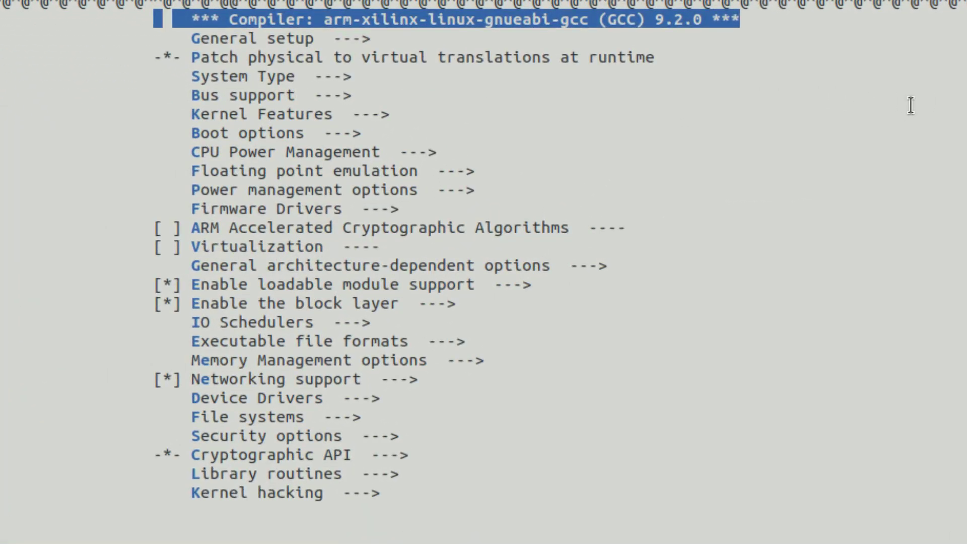
key(Down)
key(Down)
key(Down)
key(Down)
key(Down)
key(Down)
key(Down)
key(Down)
key(Down)
key(Down)
key(Down)
key(Down)
key(Down)
key(Down)
key(Down)
key(Down)
key(Down)
key(Down)
key(Down)
key(Down)
key(Down)
key(Down)
key(Return)
key(Down)
key(Down)
key(Down)
key(Down)
key(Down)
key(Down)
key(Down)
key(Down)
key(Down)
key(Down)
key(Down)
key(Down)
key(Down)
key(Down)
key(Down)
key(Down)
key(Down)
key(Down)
key(Down)
key(Down)
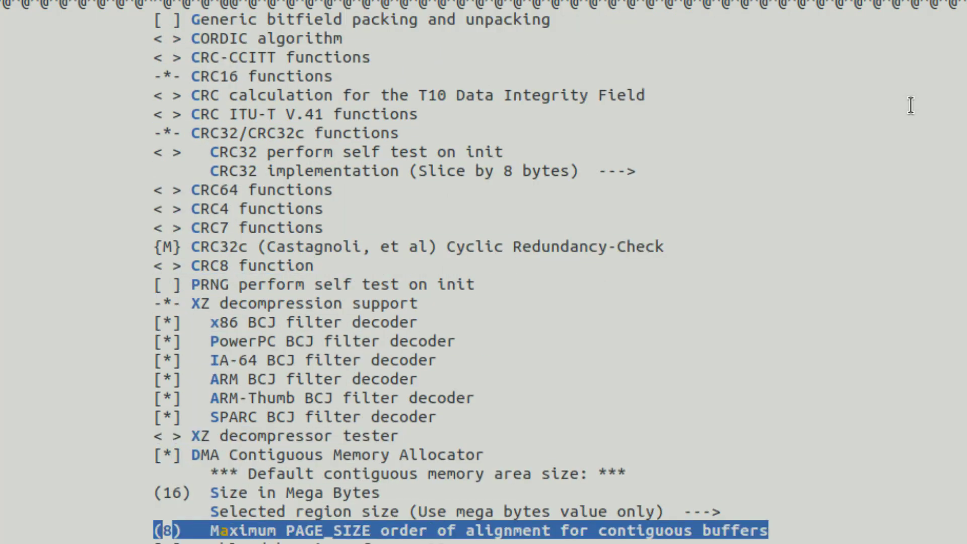
key(Up)
key(Up)
key(Return)
key(BackSpace)
key(BackSpace)
text(1024)
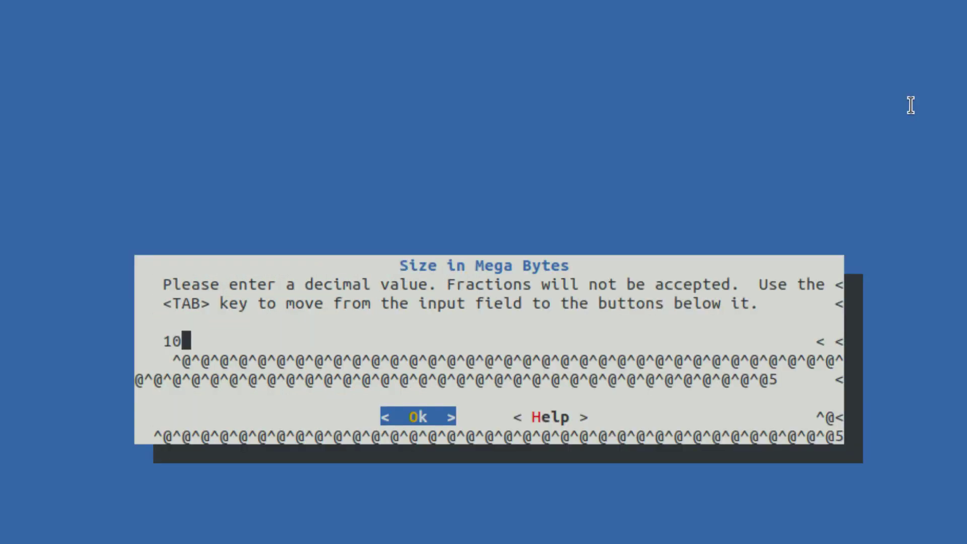
key(Return)
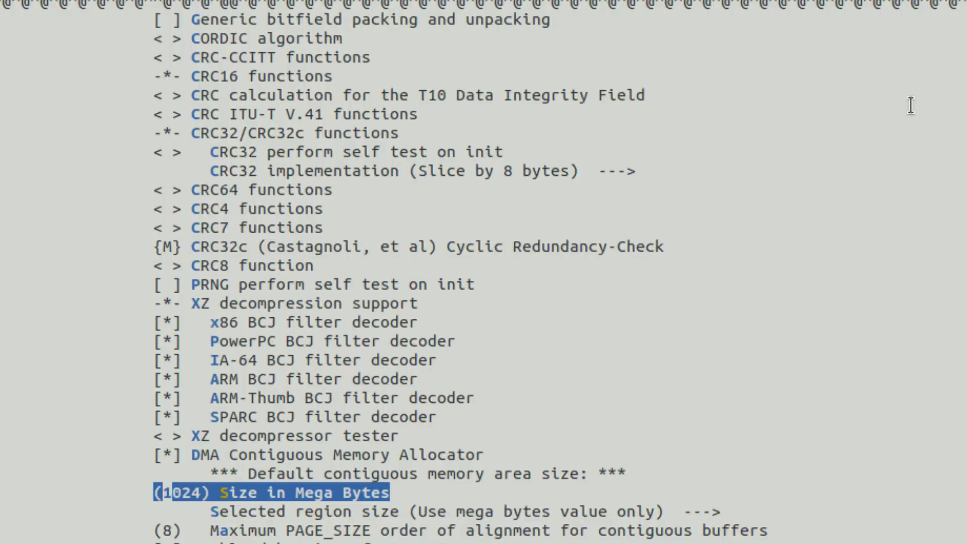
key(Escape)
key(Escape)
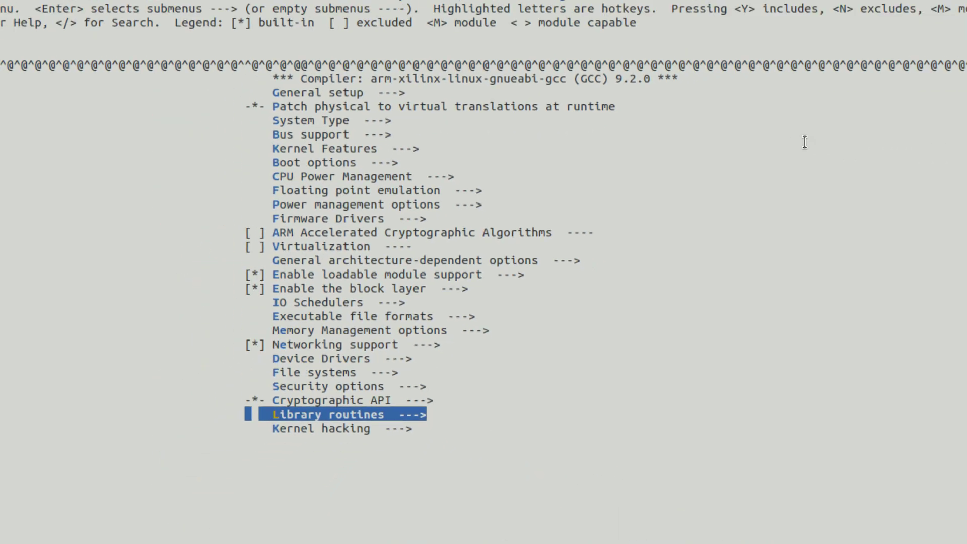
key(Escape)
key(Escape)
key(Return)
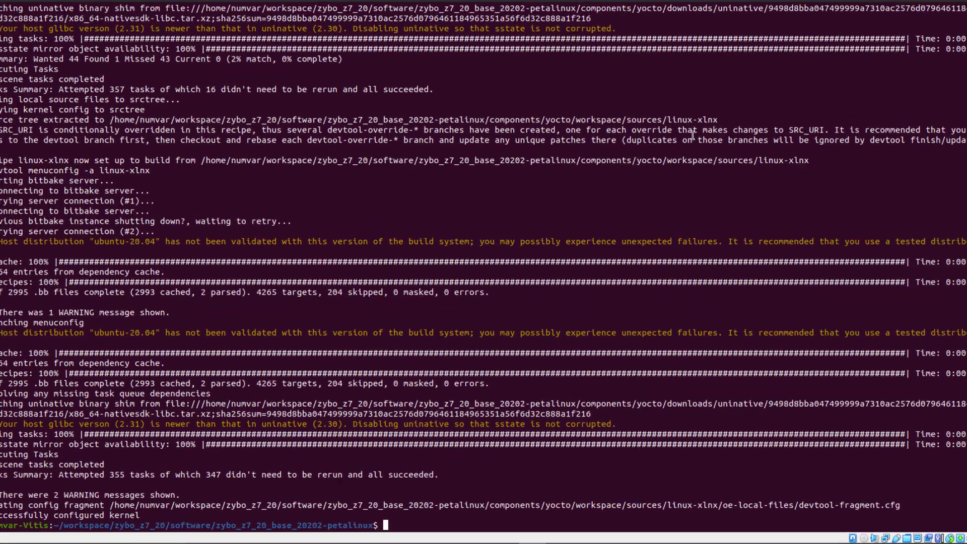
Add an &amba zyxclmm_drm node (compatible xlnx,zocl, status okay) to system-user.dtsi in gedit, then save and close it
text(gedit)
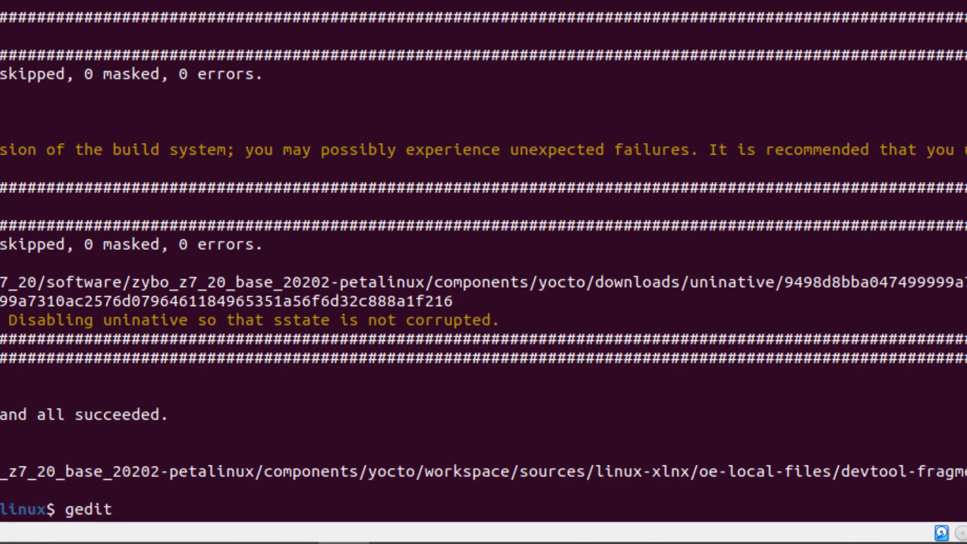
text(./project-spec/meta-user/recipes-bsp/device-tree/files/system-user.dtsi)
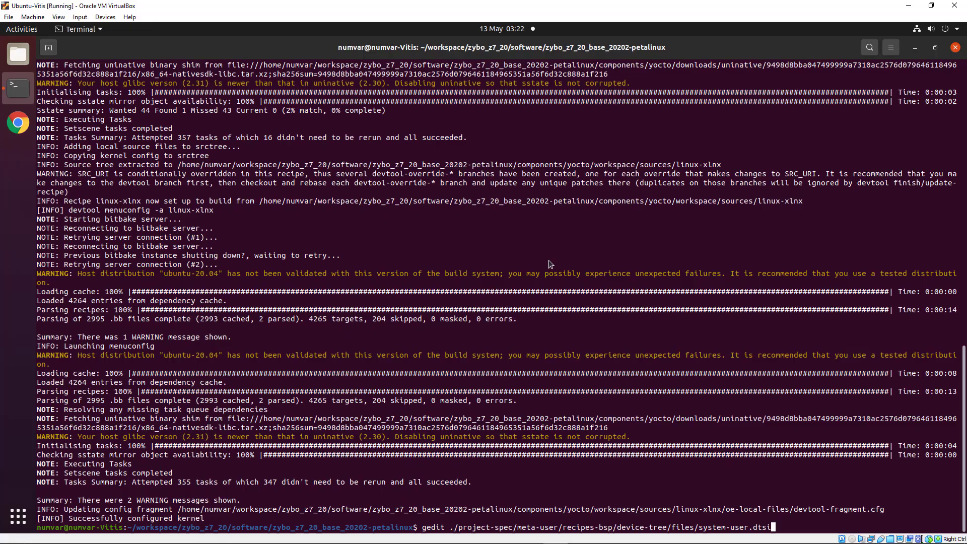
key(Return)
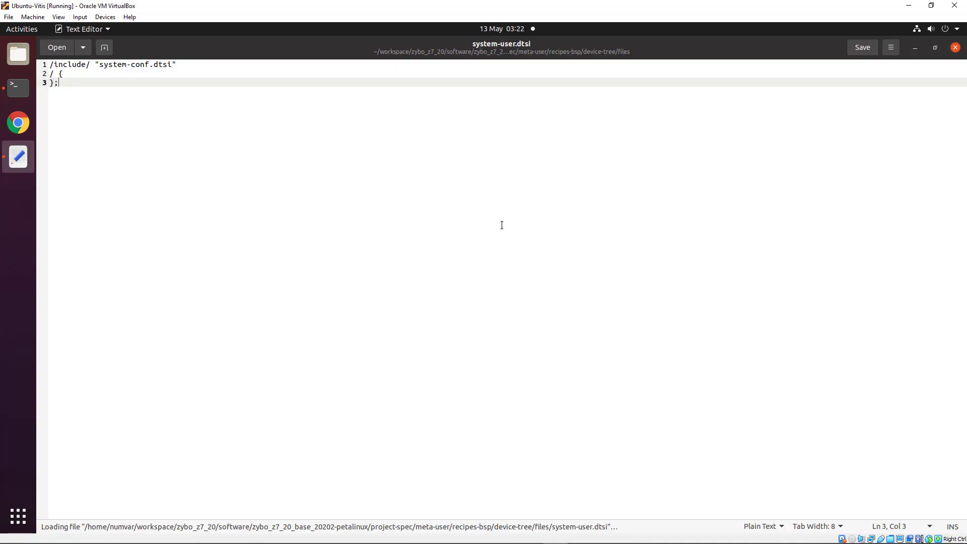
text(&amba { 	zyxclmm_drm { 		compatible = "xlnx,zocl"; 		status = "okay";  	}; };)
key(ctrl+s)
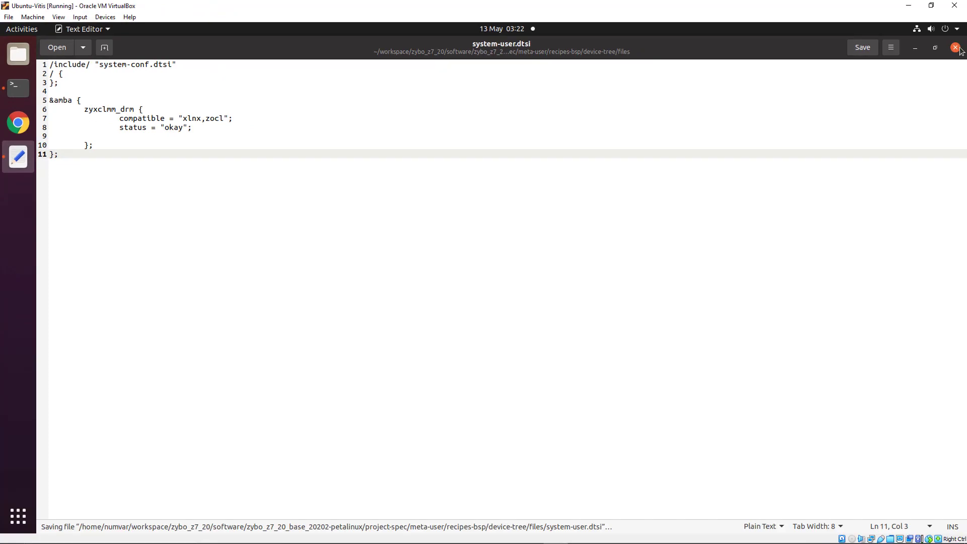
click(959, 49)
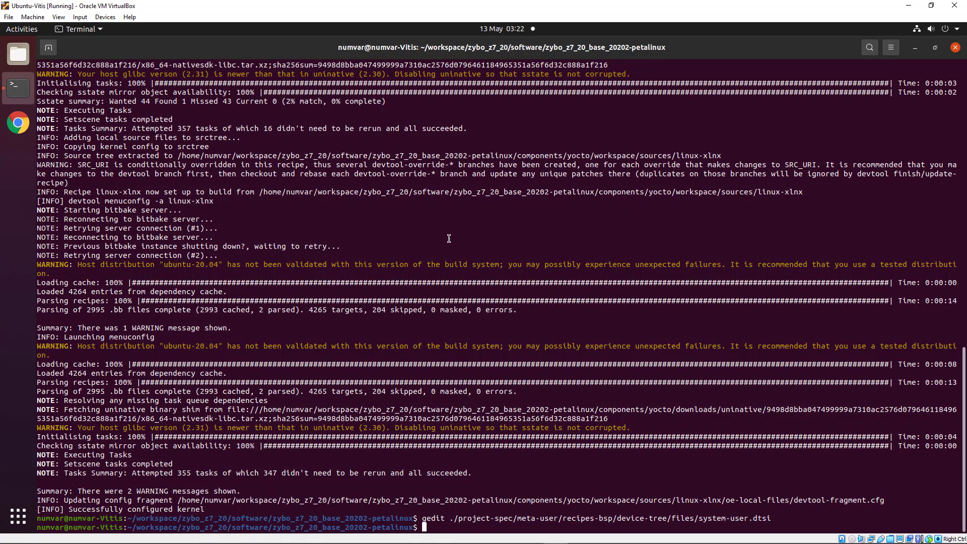
Append the xrt, zocl, OpenCL and opencv package entries after CONFIG_peekpoke in user-rootfsconfig, then save it
text(gedit)
text(./project-spec/meta-user/conf/user-rootfsconfig)
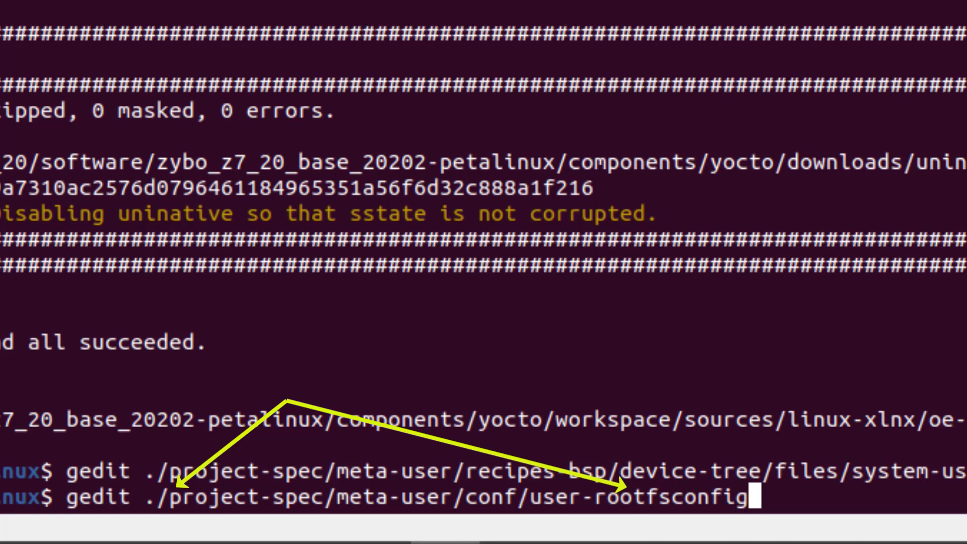
key(Return)
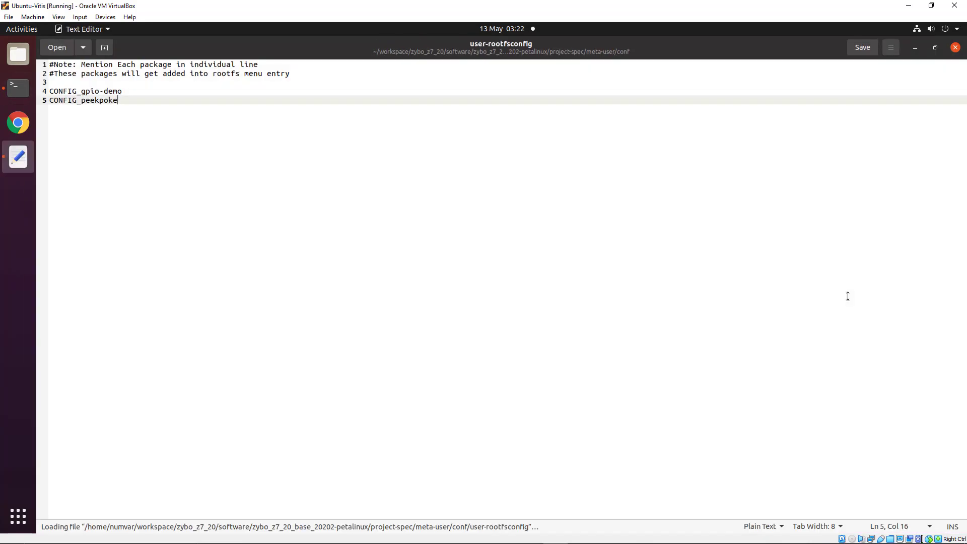
key(Return)
text(CONFIG_xrt CONFIG_xrt-dev CONFIG_zocl CONFIG_opencl-clhpp-dev CONFIG_opencl-headers-dev CONFIG_packagegroup-petalinux-opencv)
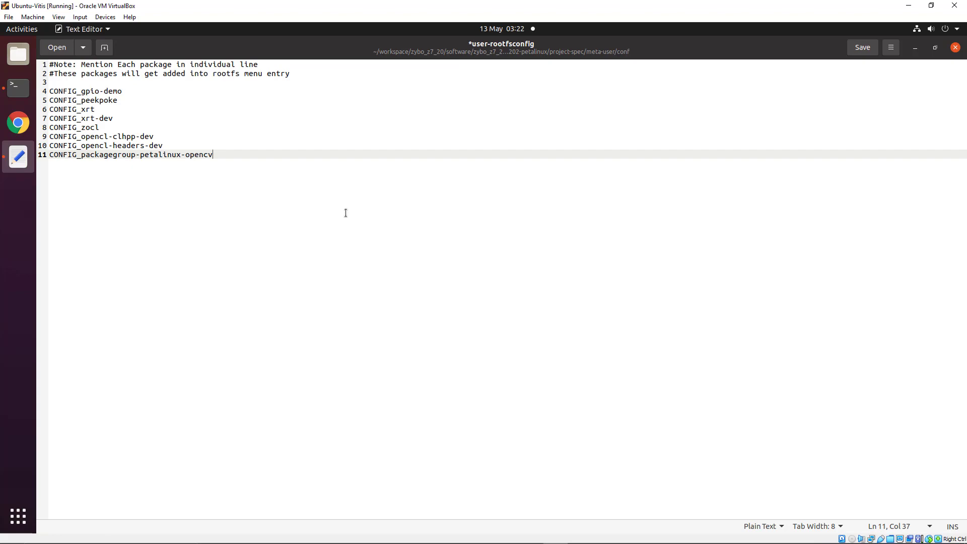
click(862, 47)
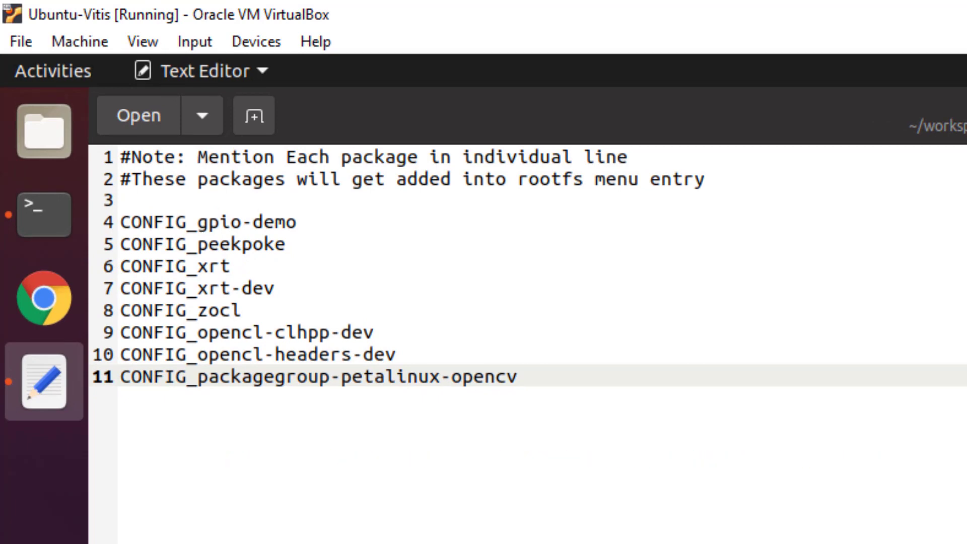
click(863, 48)
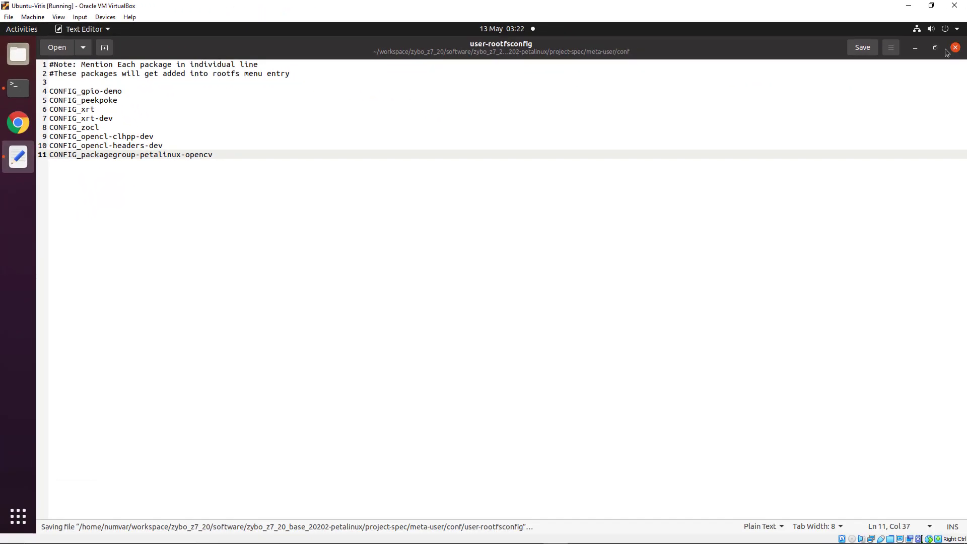
click(955, 48)
text(petalinux-config -c rootfs)
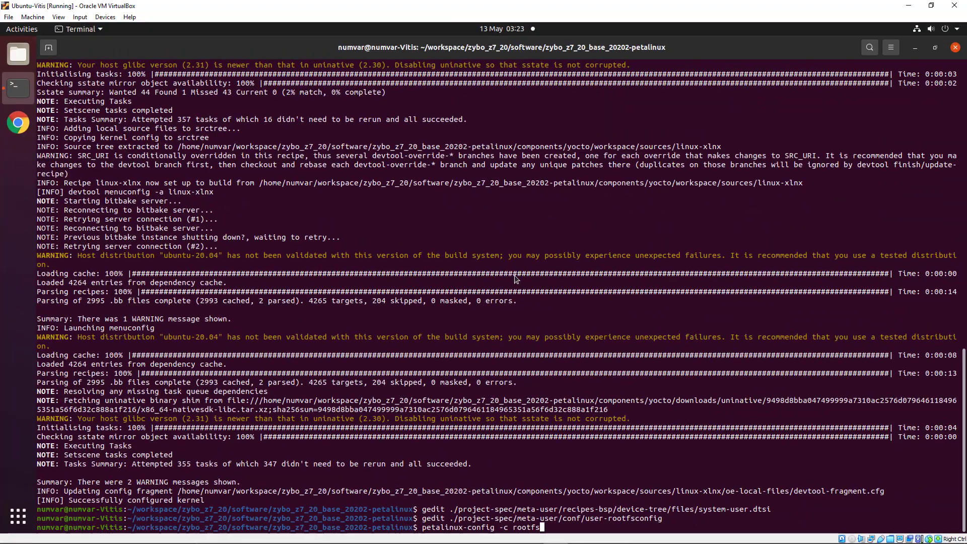
Run the rootfs configuration and open its user packages list
key(Return)
key(Down)
key(Down)
key(Down)
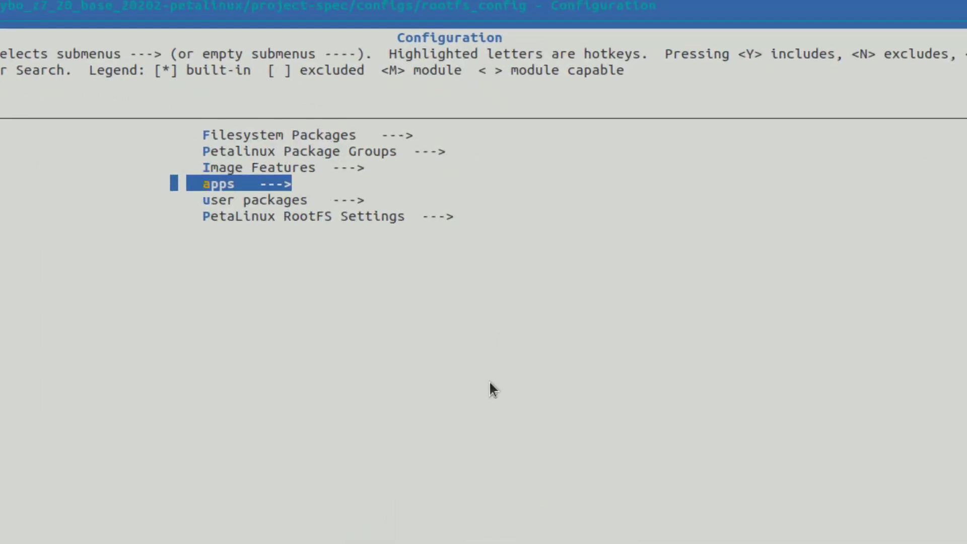
key(Down)
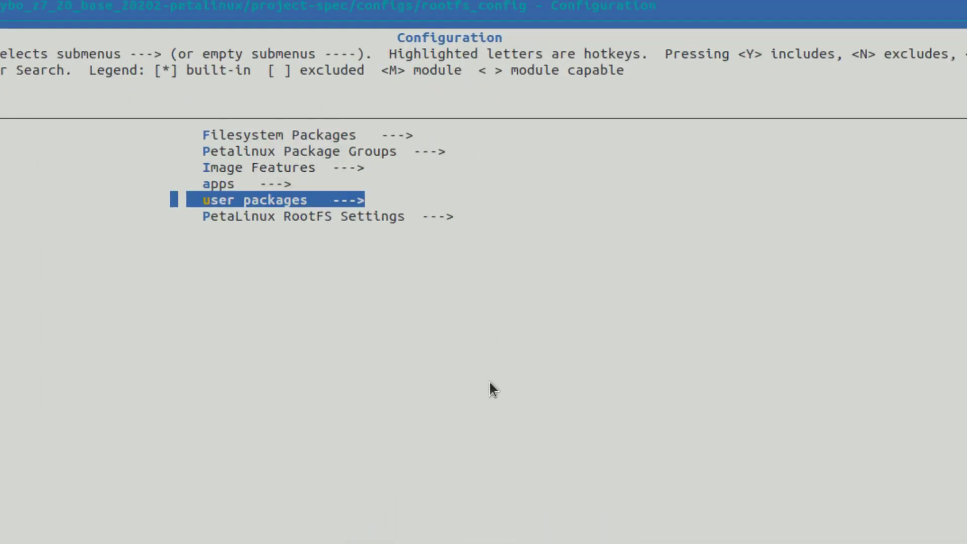
key(Return)
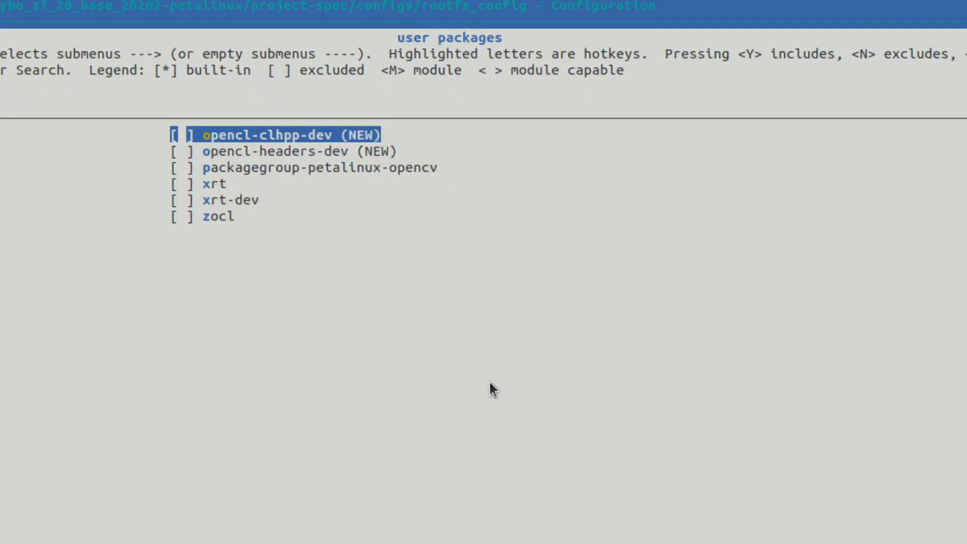
Enable opencl-clhpp-dev, opencl-headers-dev, opencv, xrt, xrt-dev and zocl, then save the rootfs configuration
key(y)
key(Down)
key(y)
key(Down)
key(y)
key(Down)
key(y)
key(Down)
key(y)
key(Down)
key(y)
key(Escape)
key(Escape)
key(Escape)
key(Escape)
key(Return)
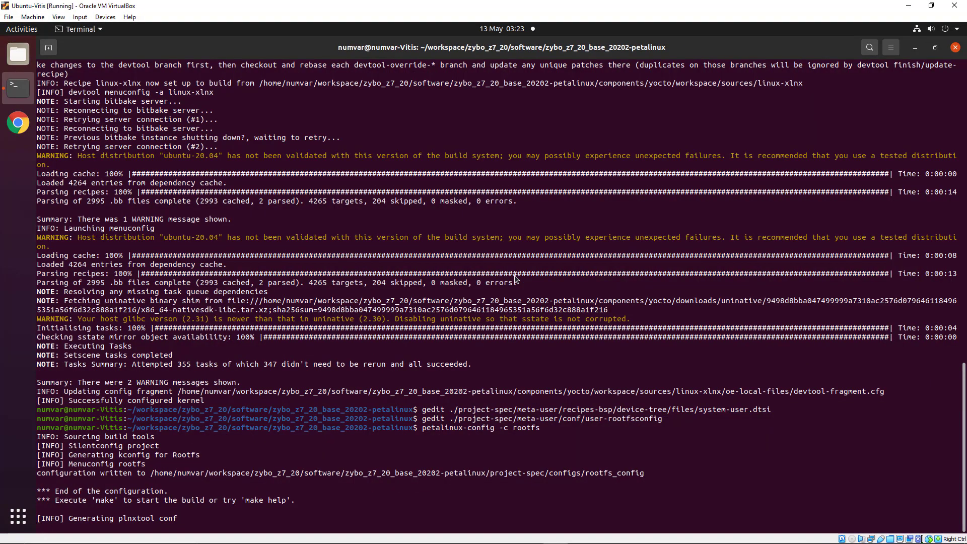
text(petalinux-build)
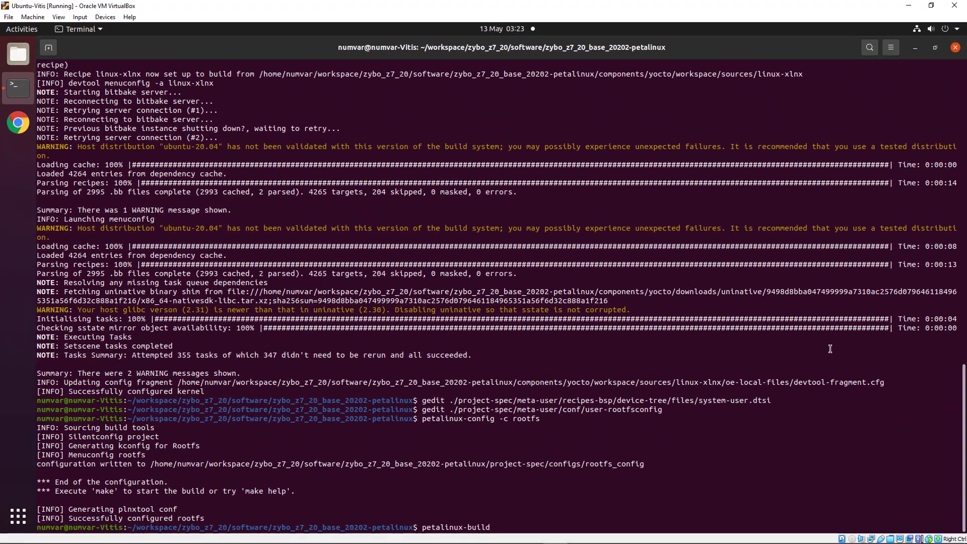
Build the PetaLinux project, attach the Generic USB3.0 Card Reader to the VM, and launch GParted with sudo
key(Return)
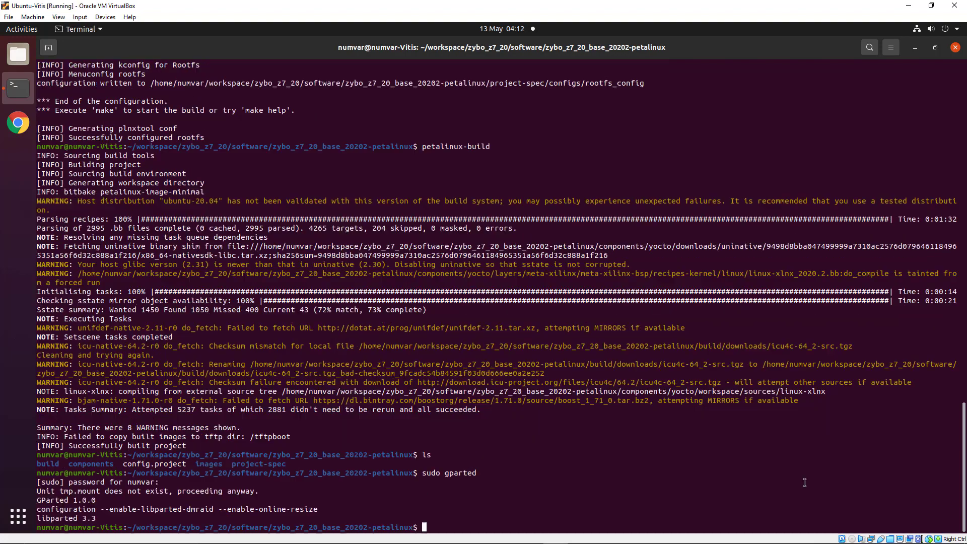
click(881, 539)
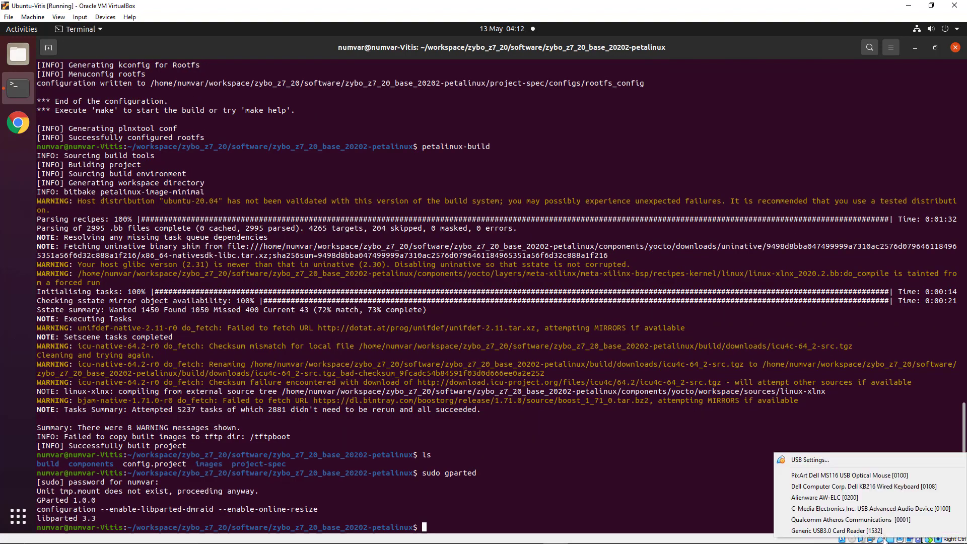
click(869, 531)
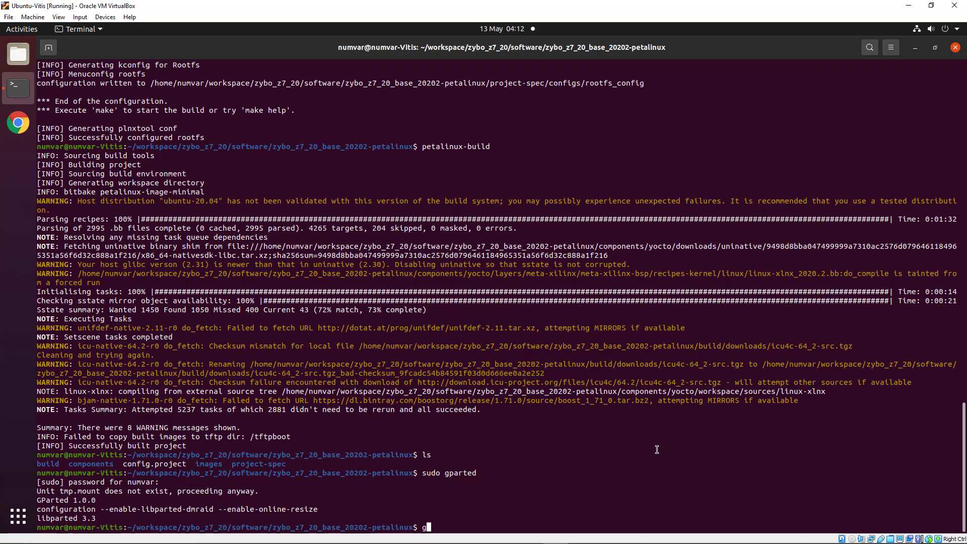
text(sudo gparted)
key(Return)
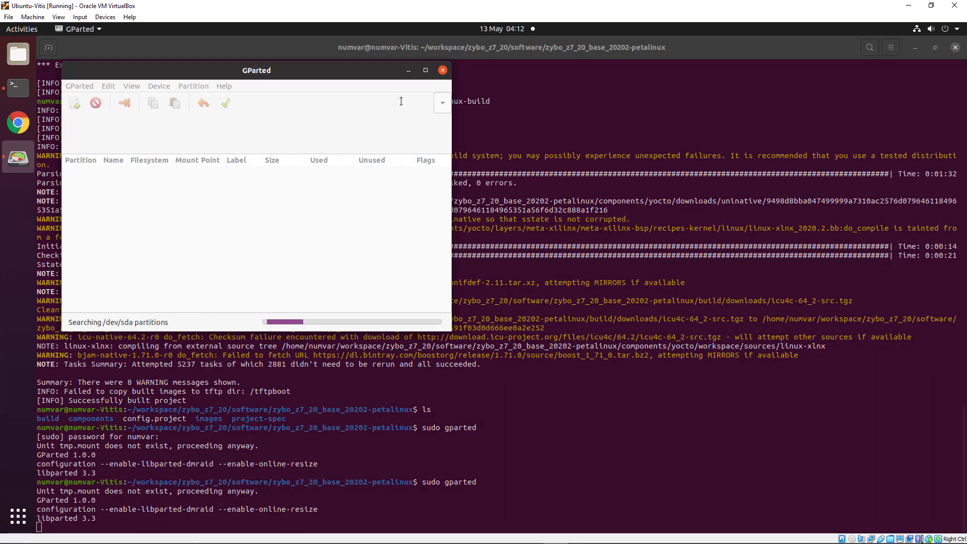
On /dev/sdb, queue a new 3950 MiB fat32 partition labelled BOOT in the unallocated space
click(418, 106)
click(416, 122)
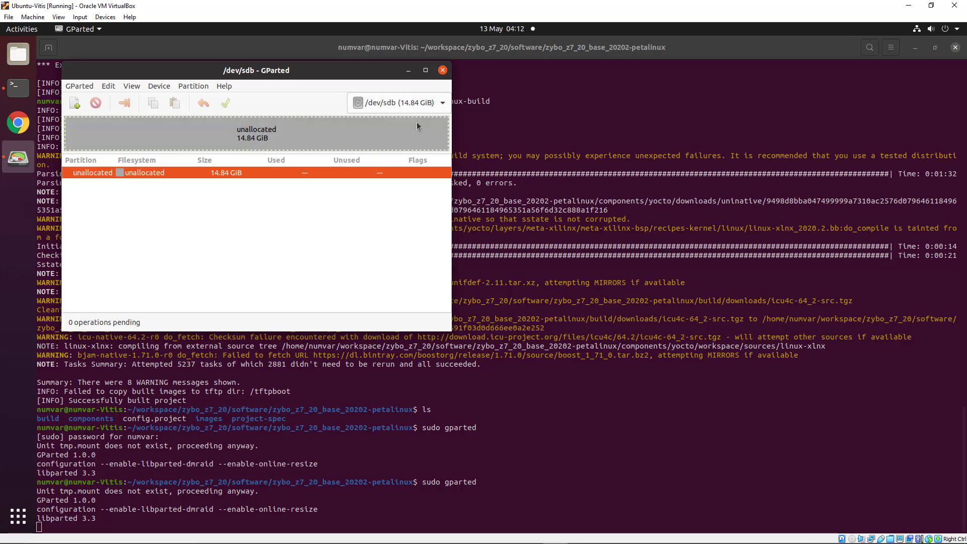
right_click(190, 123)
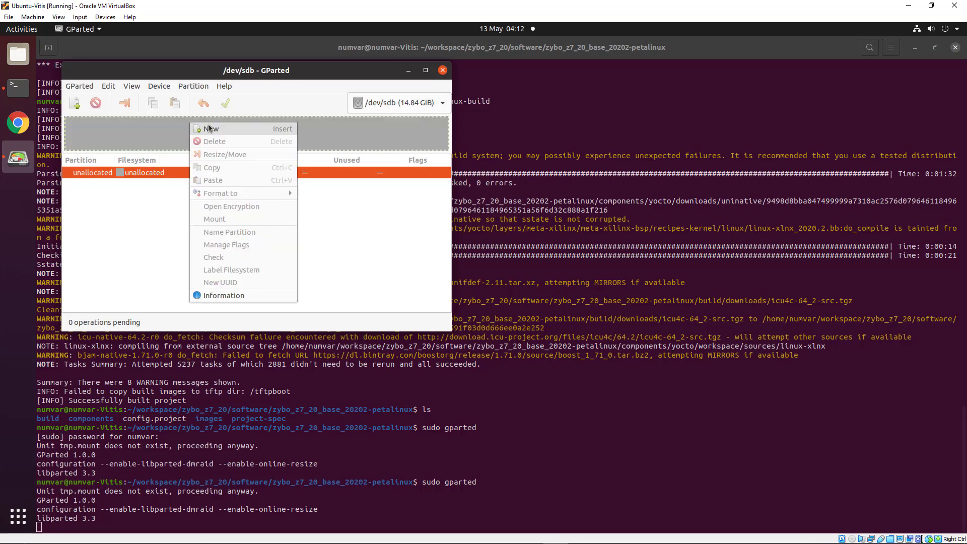
click(209, 129)
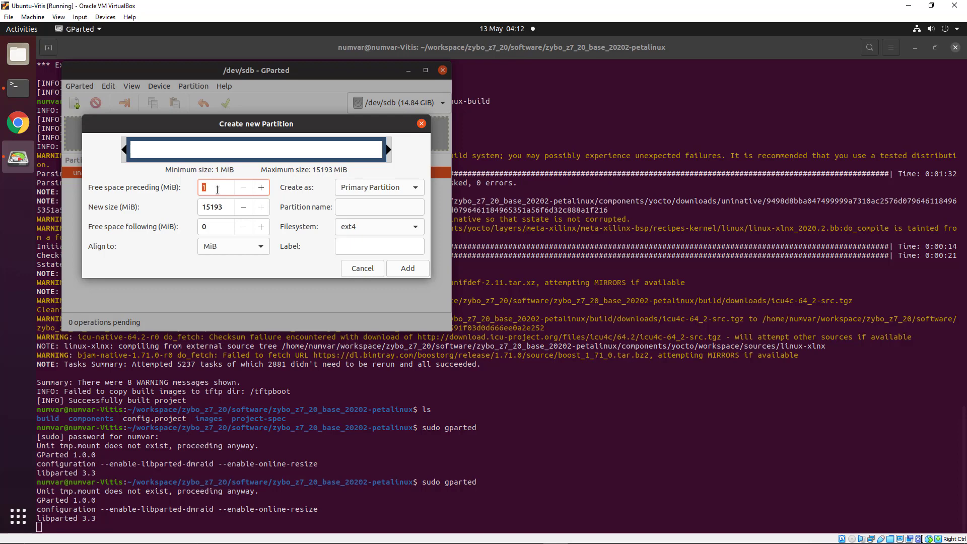
drag(388, 150, 222, 150)
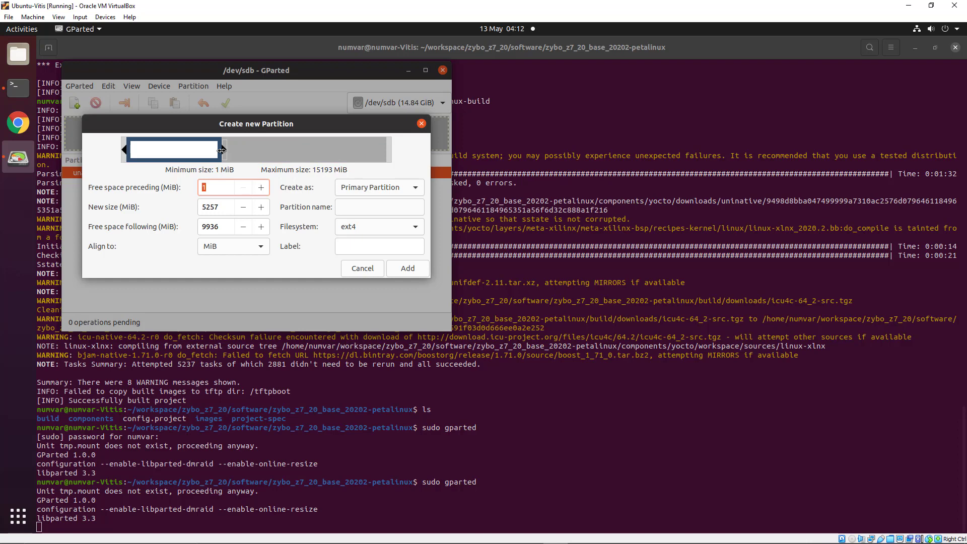
drag(221, 150, 199, 148)
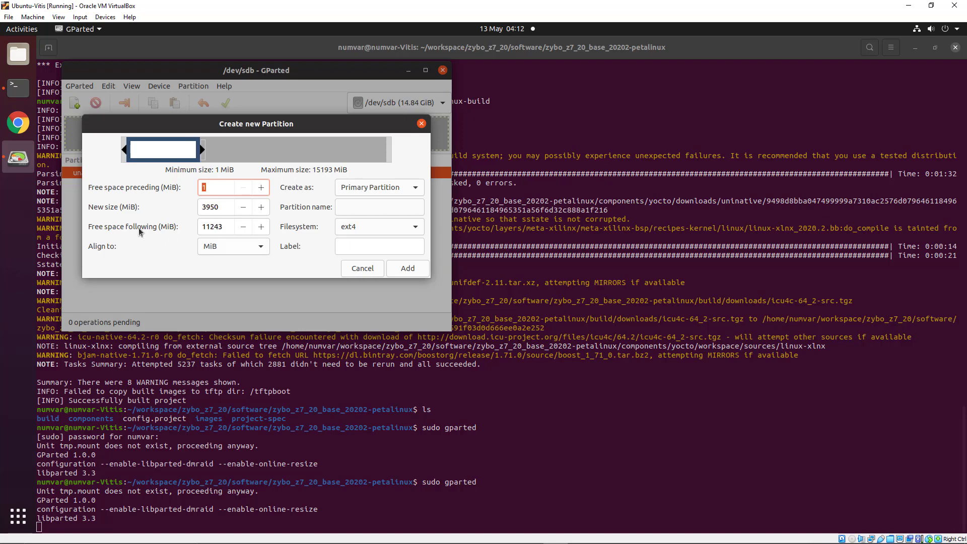
click(412, 228)
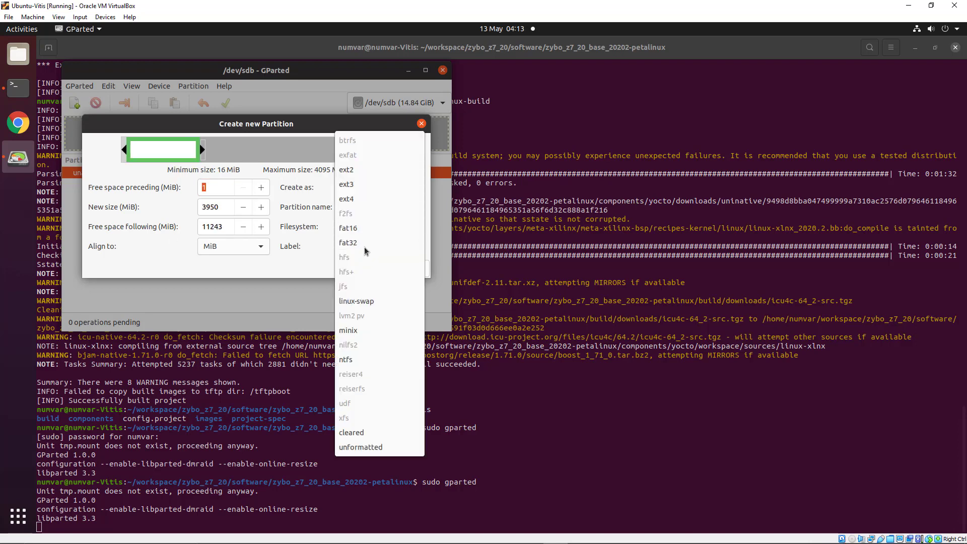
click(363, 242)
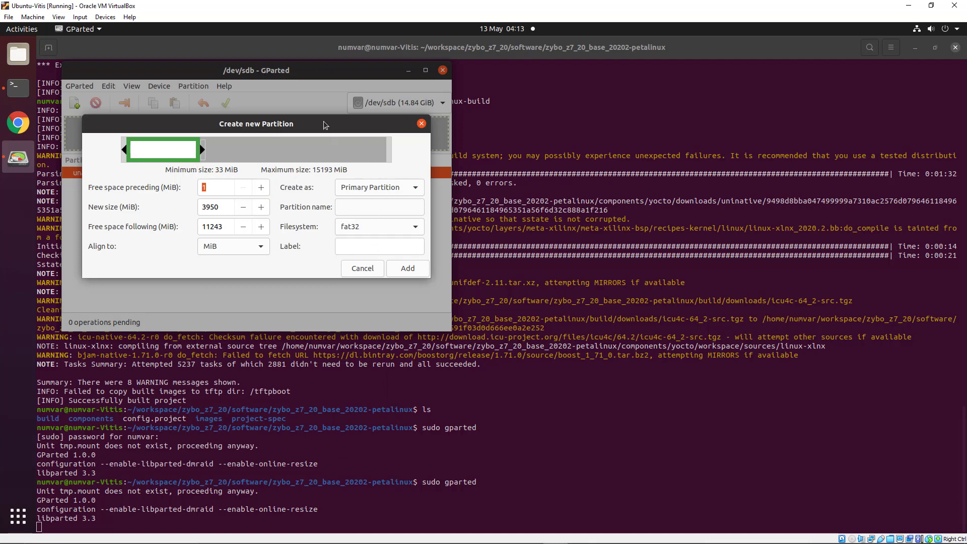
click(366, 251)
text(OT)
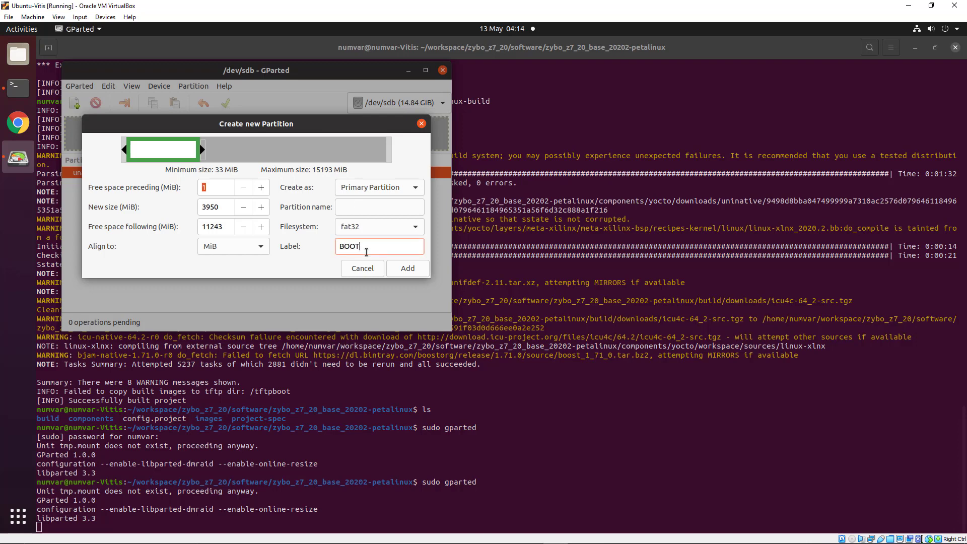
click(408, 269)
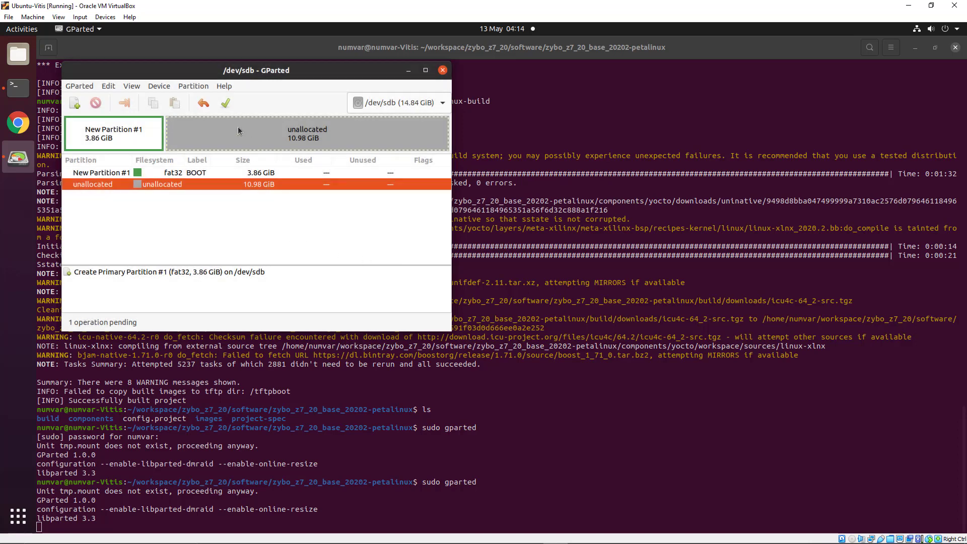
Apply the pending partition operation despite the data-loss warning, then close GParted
click(224, 104)
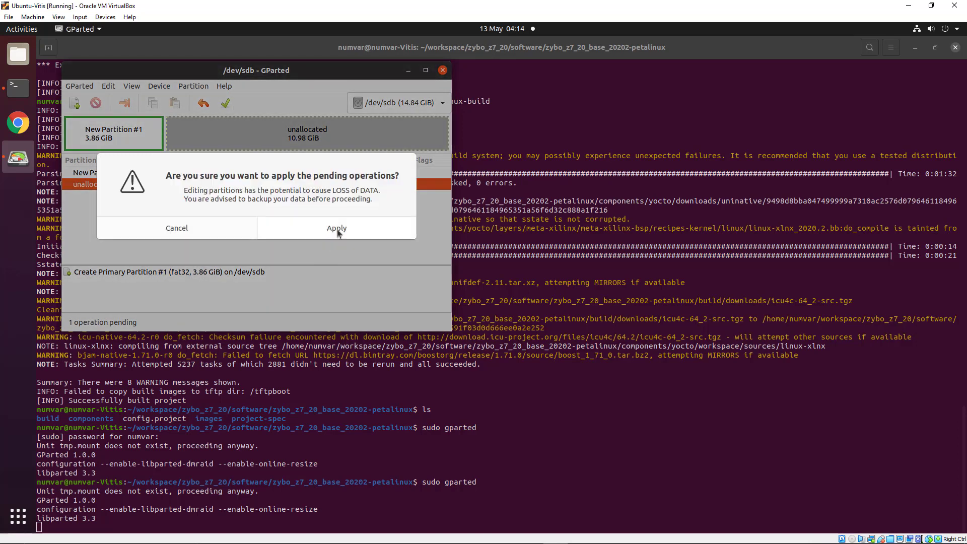
click(337, 229)
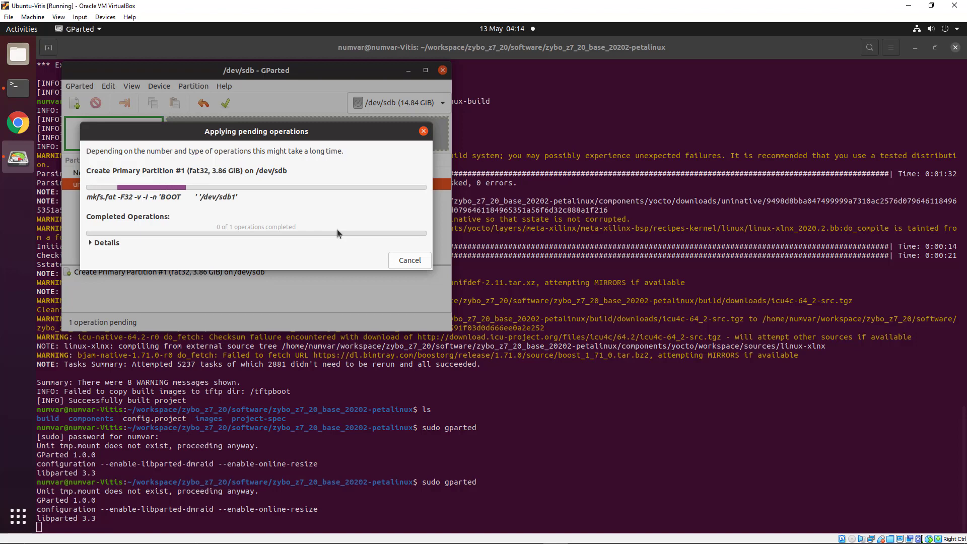
click(394, 259)
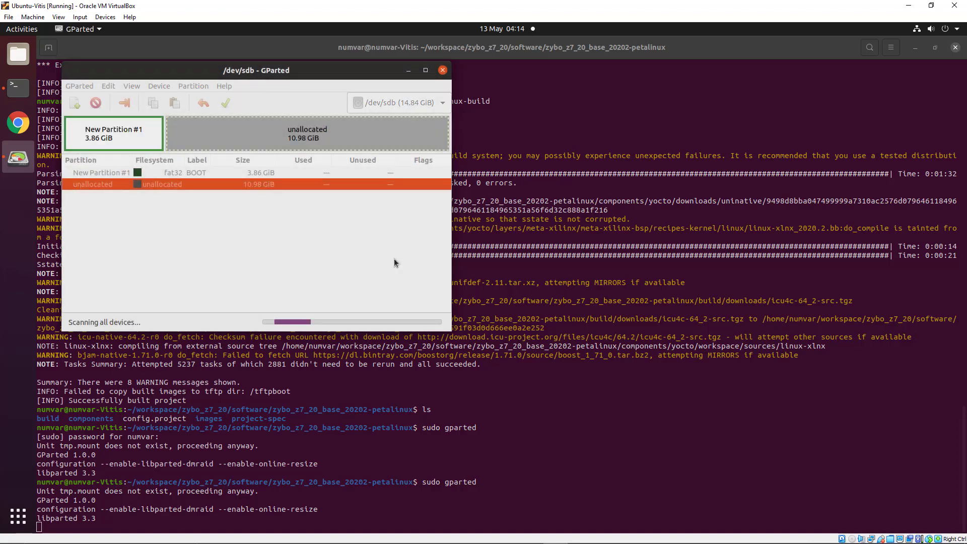
click(442, 71)
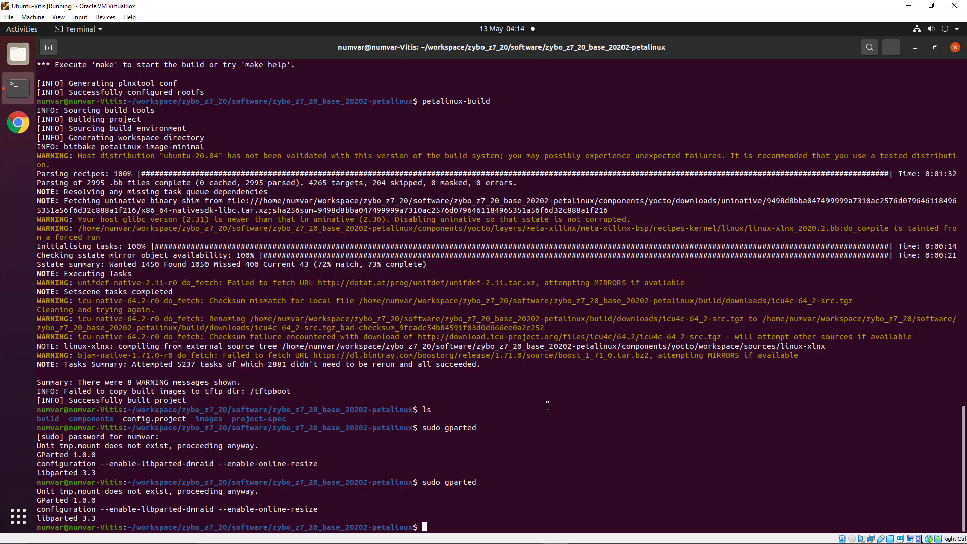
click(881, 539)
click(879, 538)
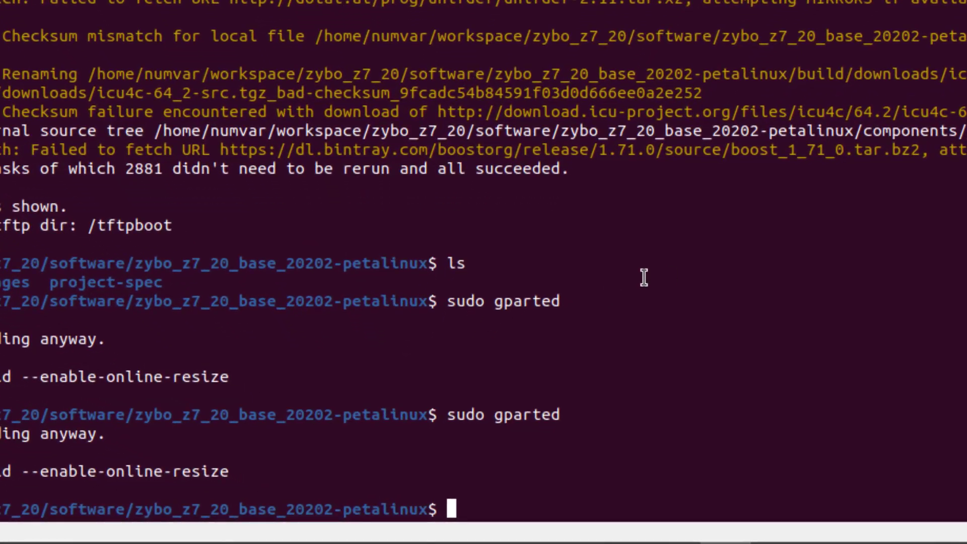
Move into images/linux and generate BOOT.BIN from the built images
text(ls)
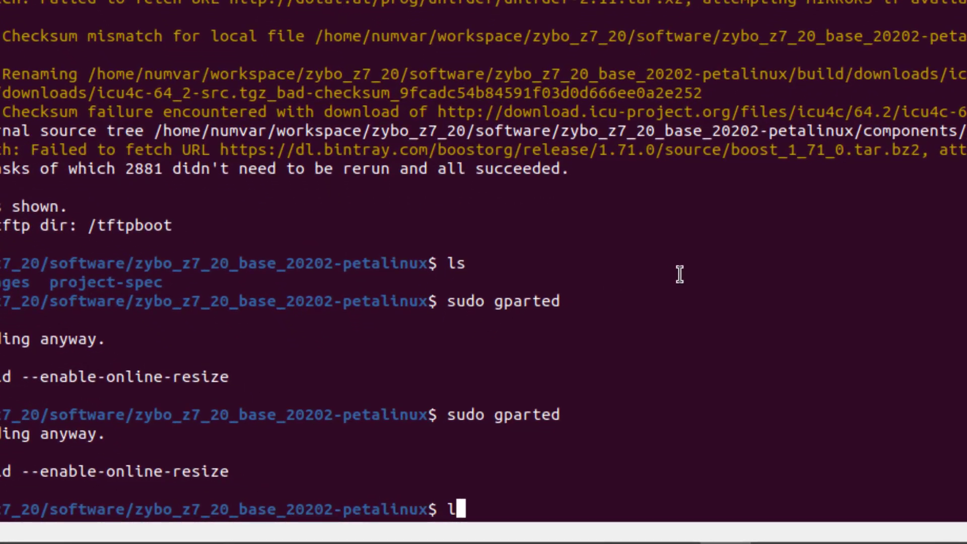
key(Return)
text(cd )
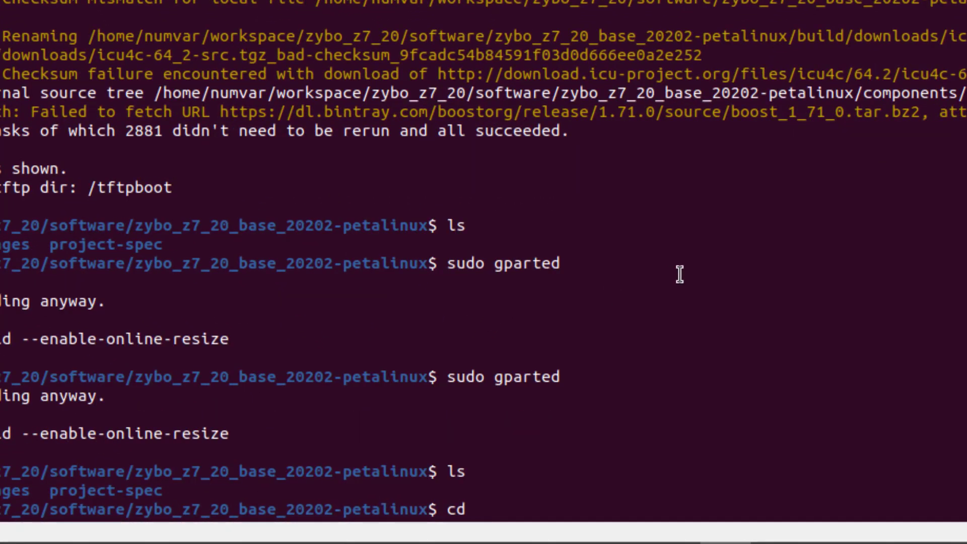
text(im)
key(Tab)
text(l)
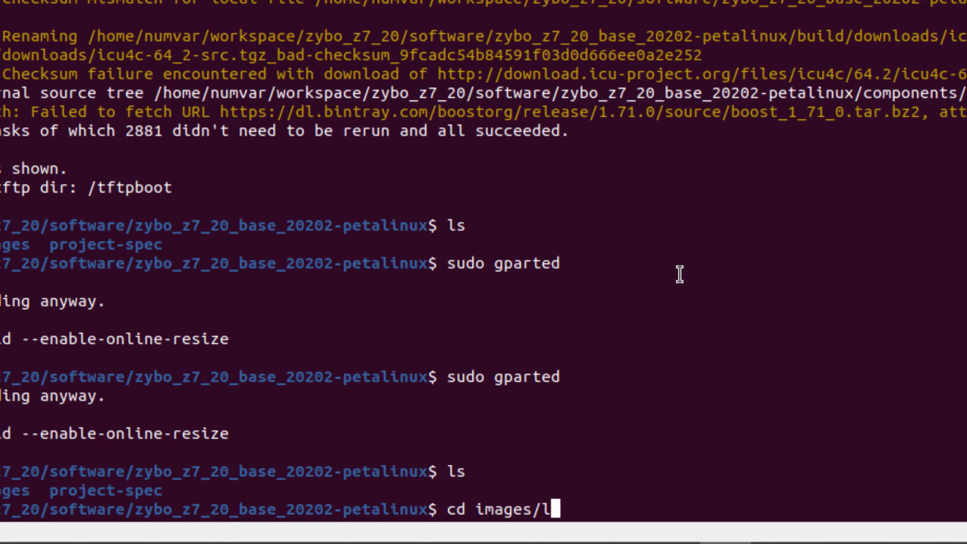
key(Tab)
key(Return)
text(ls)
key(Return)
key(ctrl+shift+v)
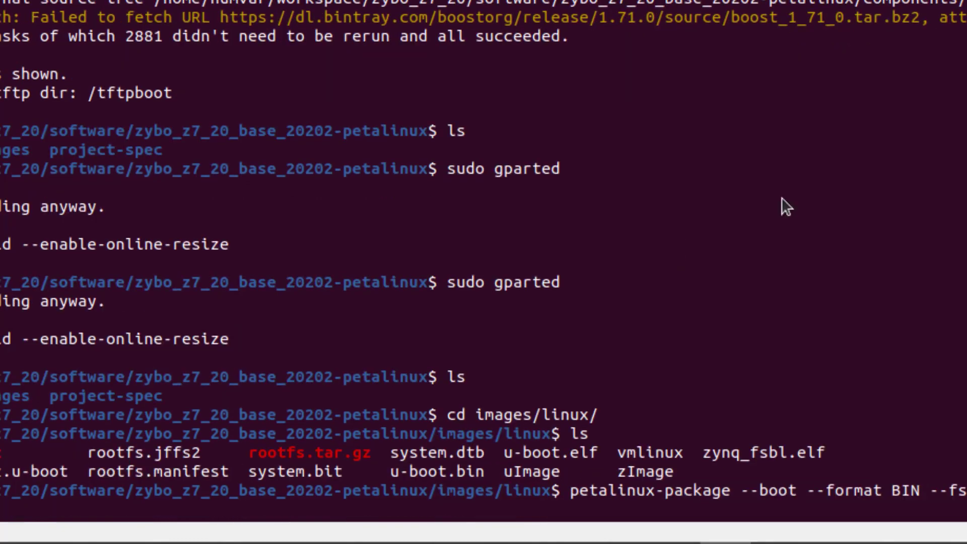
key(Return)
key(Return)
key(Return)
Copy BOOT.BIN, boot.scr and image.ub to the SD card's /media/<user>/BOOT partition
text(cp B)
key(Tab)
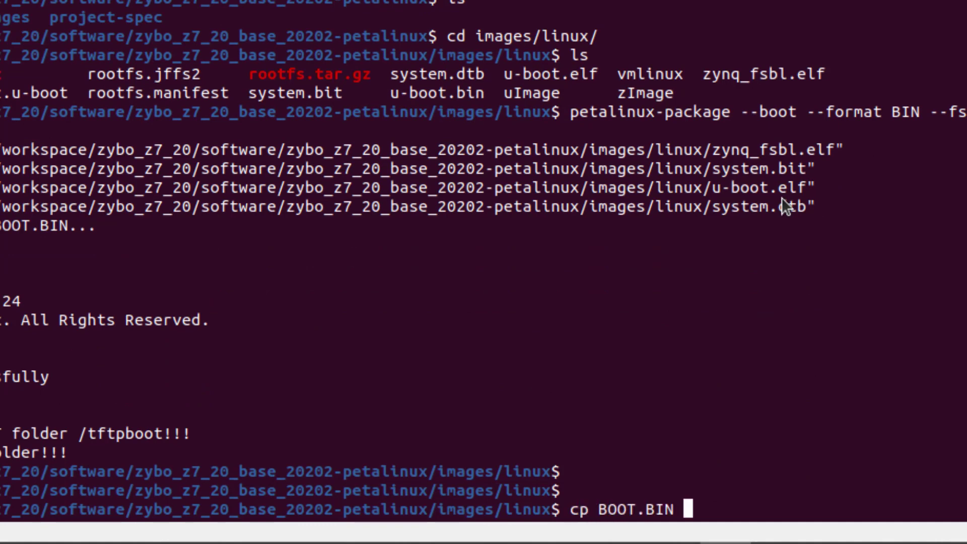
text(boo)
key(Tab)
text(i)
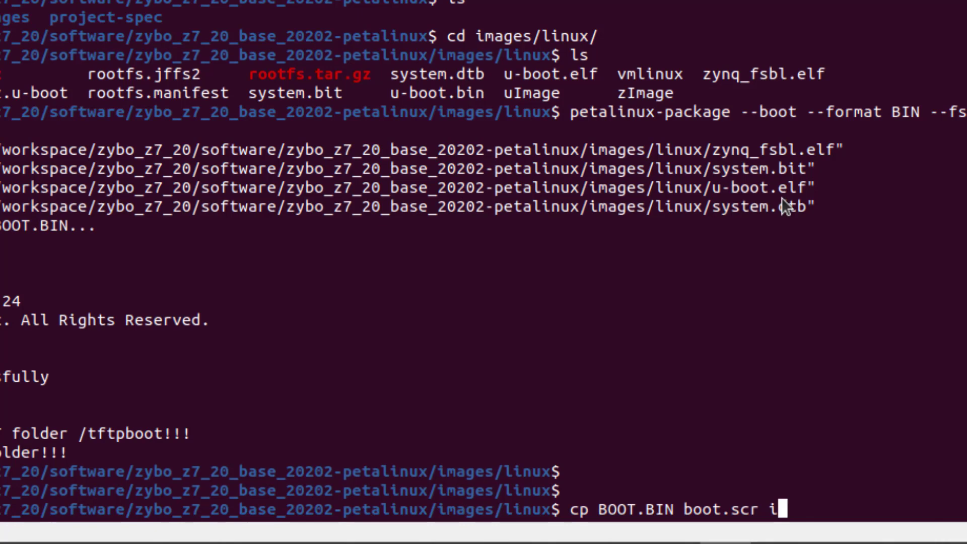
key(Tab)
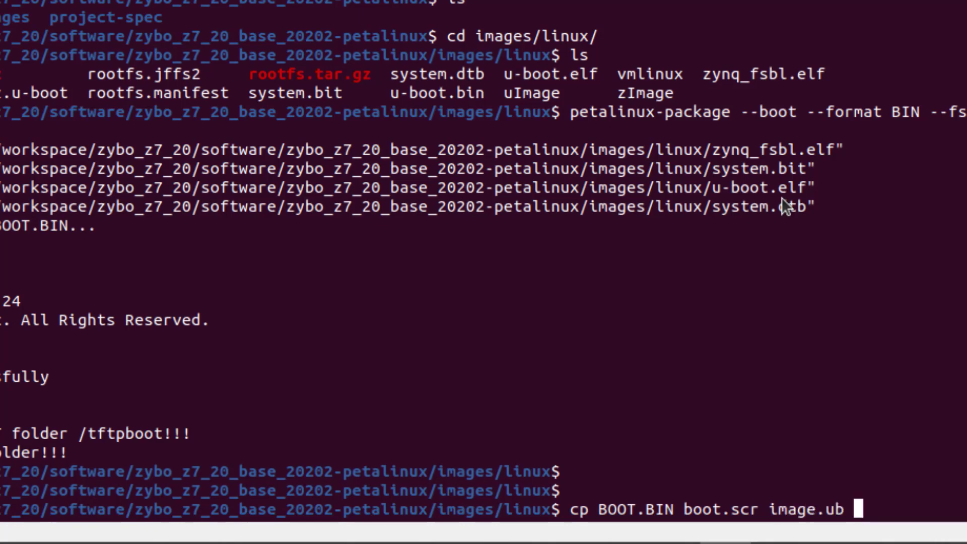
text(/med)
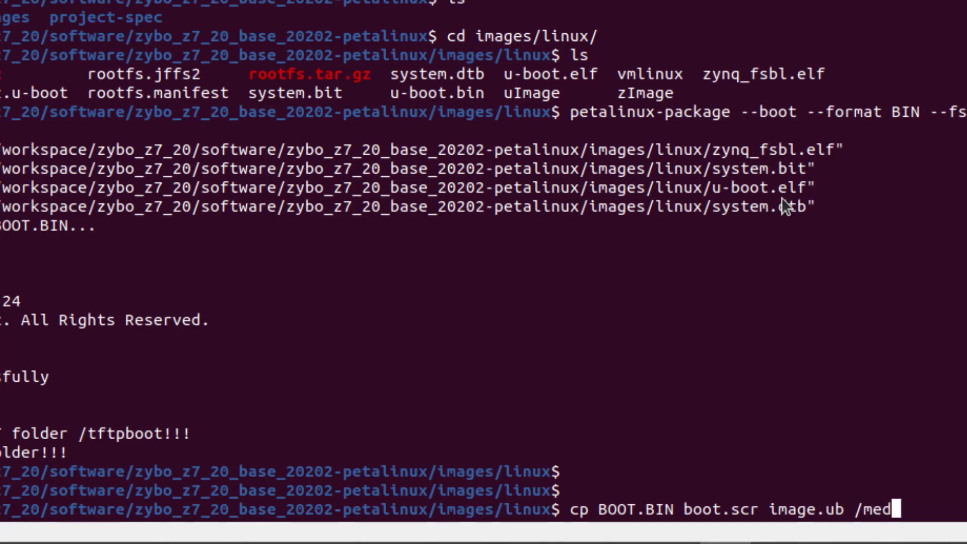
key(Tab)
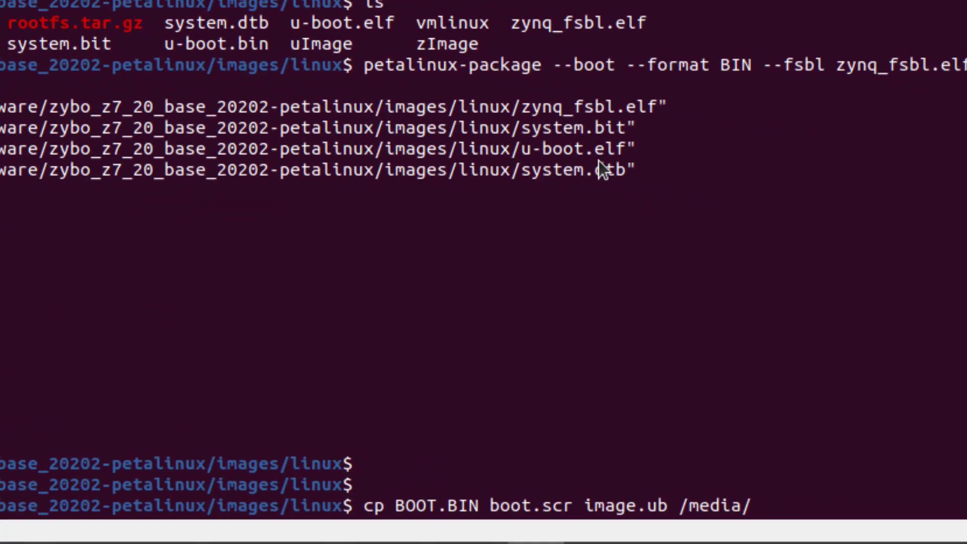
text(numvar/)
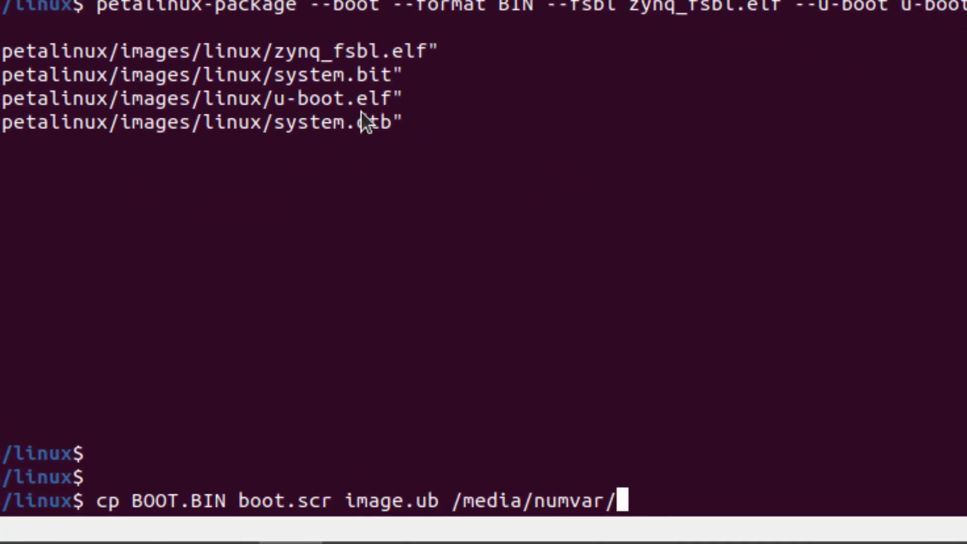
text(B)
key(Tab)
key(Return)
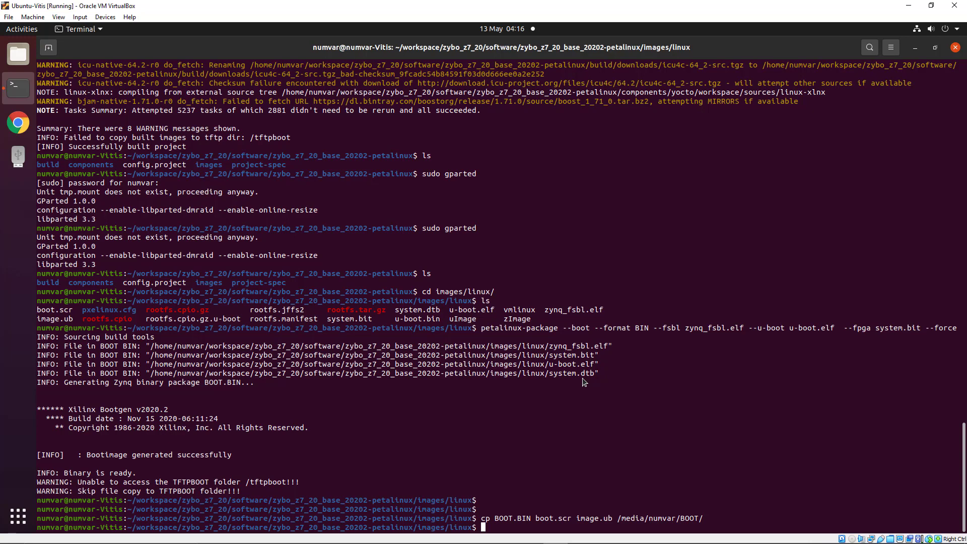
Eject the SD card and set Tera Term's serial port to COM8 at 115200 baud
right_click(21, 167)
click(53, 171)
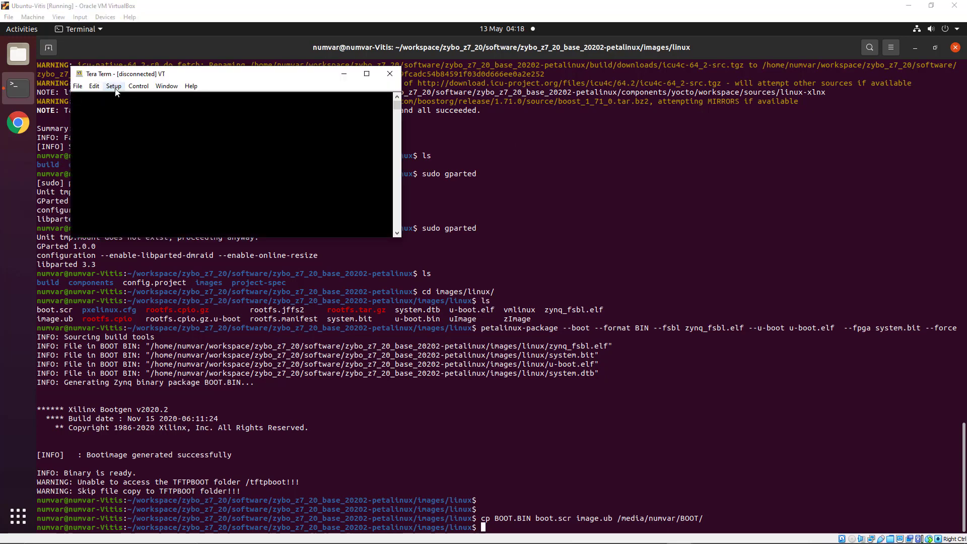
click(114, 86)
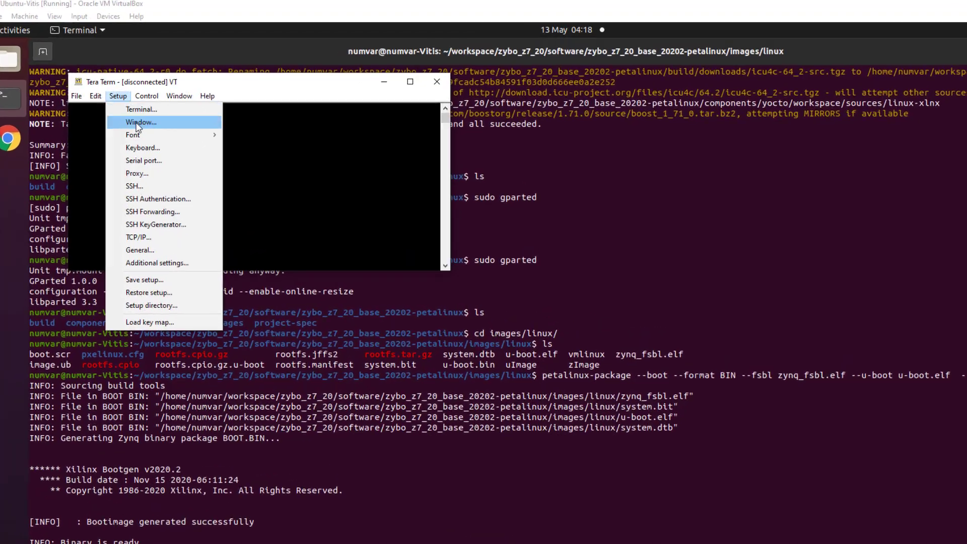
click(146, 155)
click(450, 190)
click(428, 239)
click(446, 216)
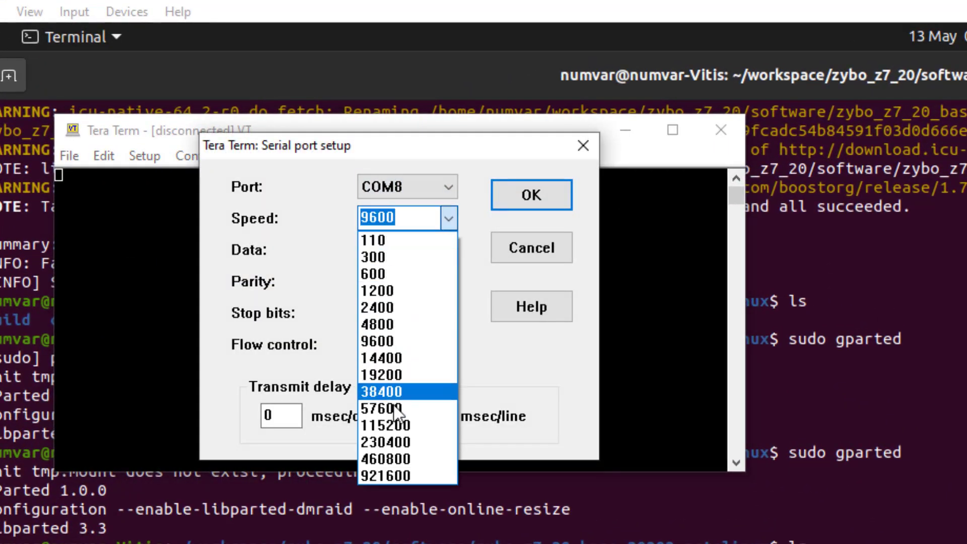
click(391, 423)
click(515, 202)
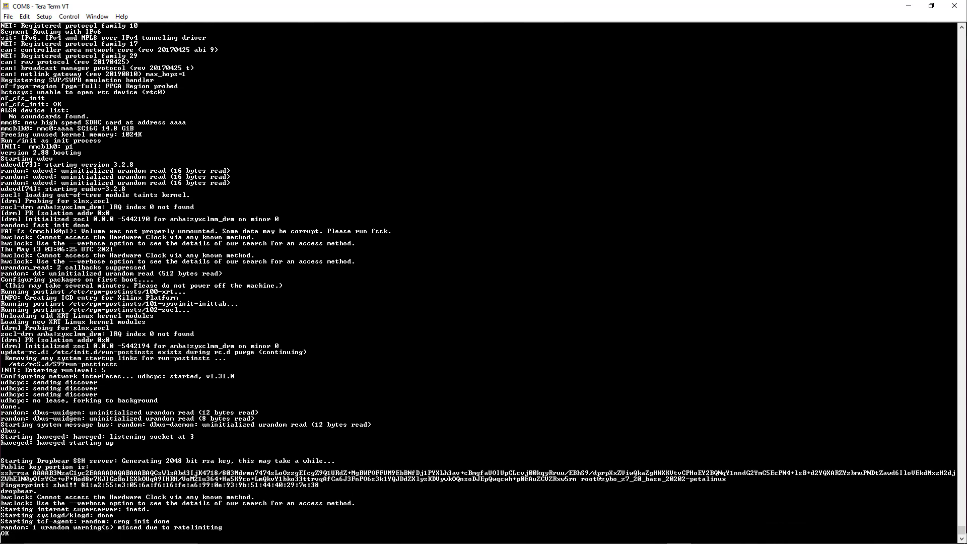
Log in to the booted PetaLinux board as root
text(root)
key(Return)
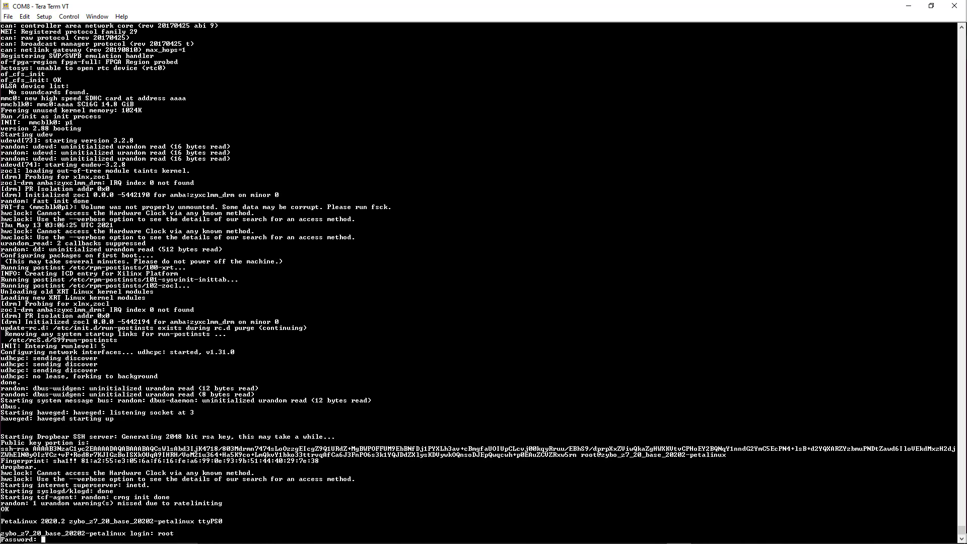
key(Return)
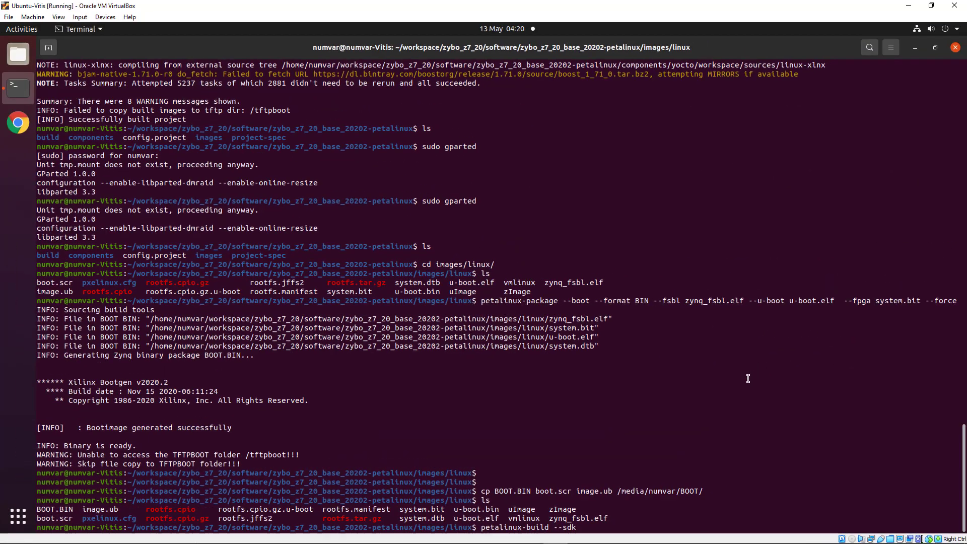
Run petalinux-build --sdk to produce sdk.sh, then enter ./sdk.sh at the prompt
key(Return)
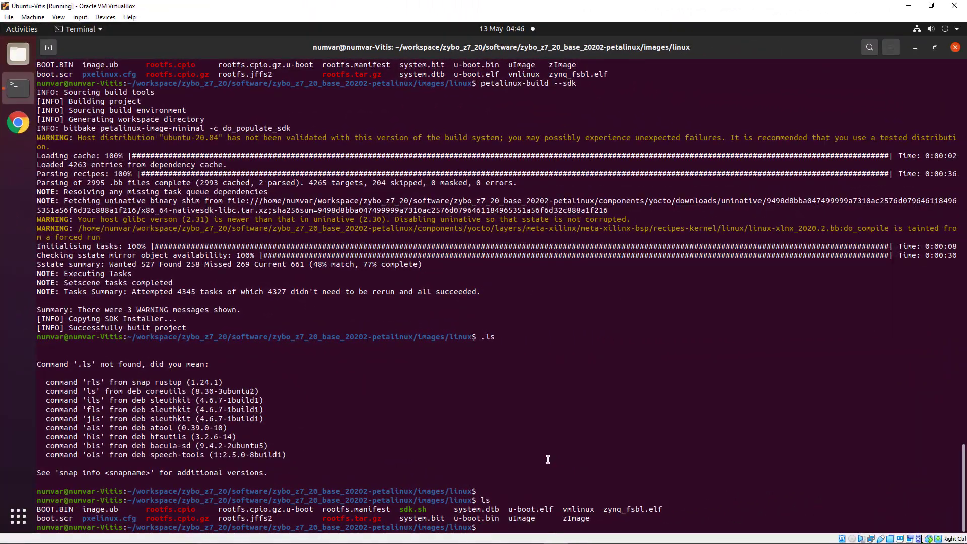
text(./sdk.sh)
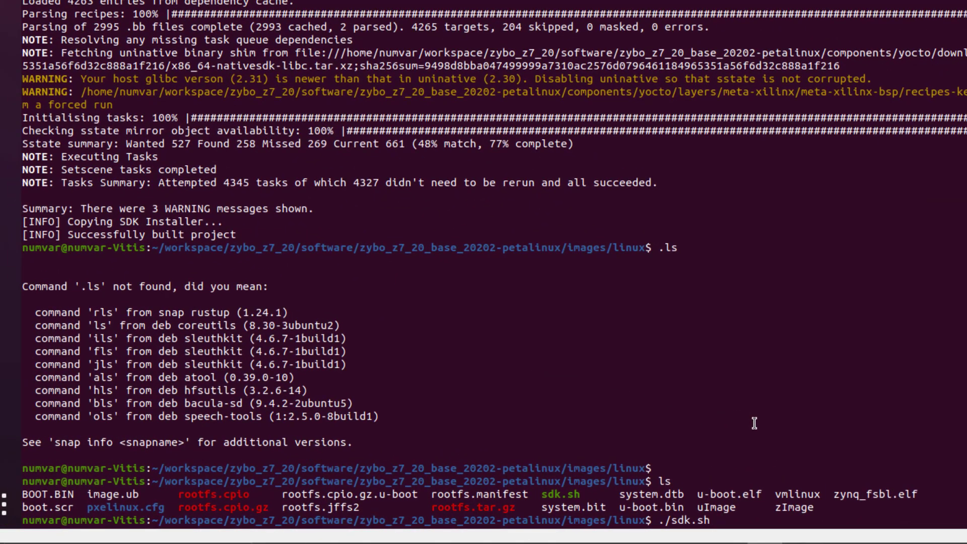
Install the PetaLinux SDK with sdk.sh into the software/linux_files directory
key(Return)
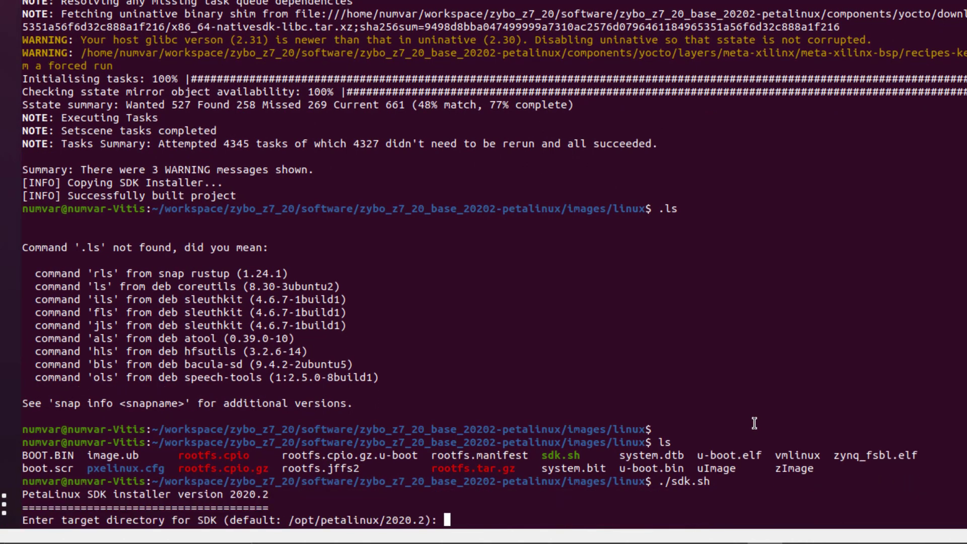
text(/home/numvar/workspace/zybo_z7_20/software/linux_files)
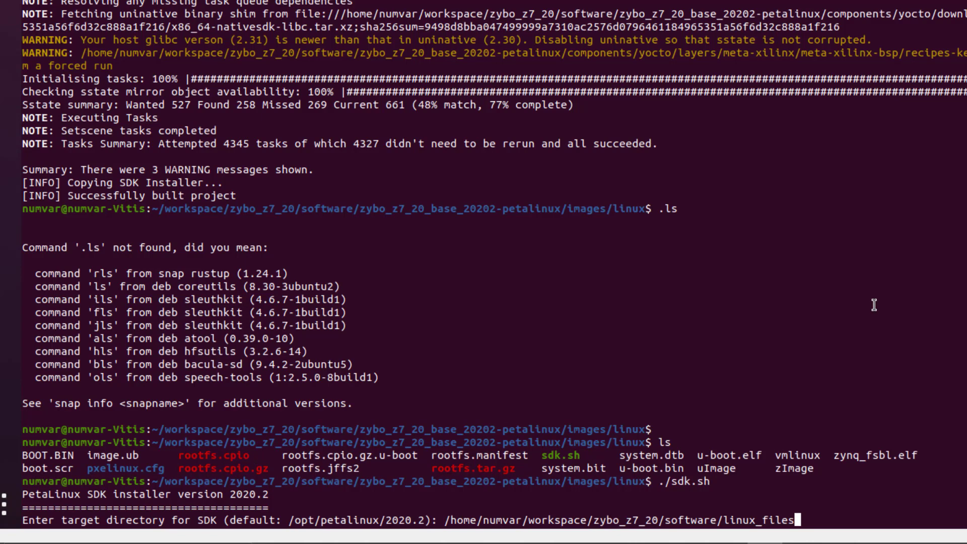
key(Return)
text(y)
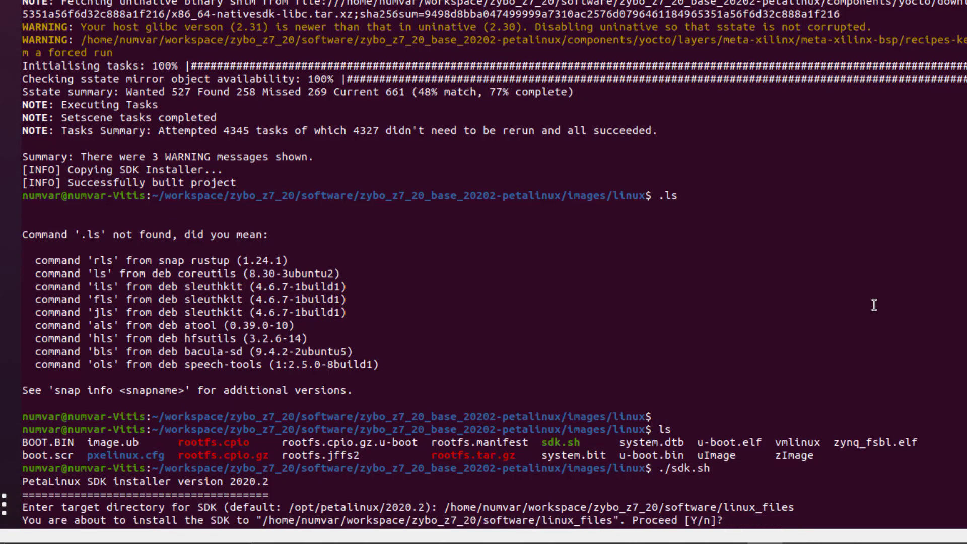
key(Return)
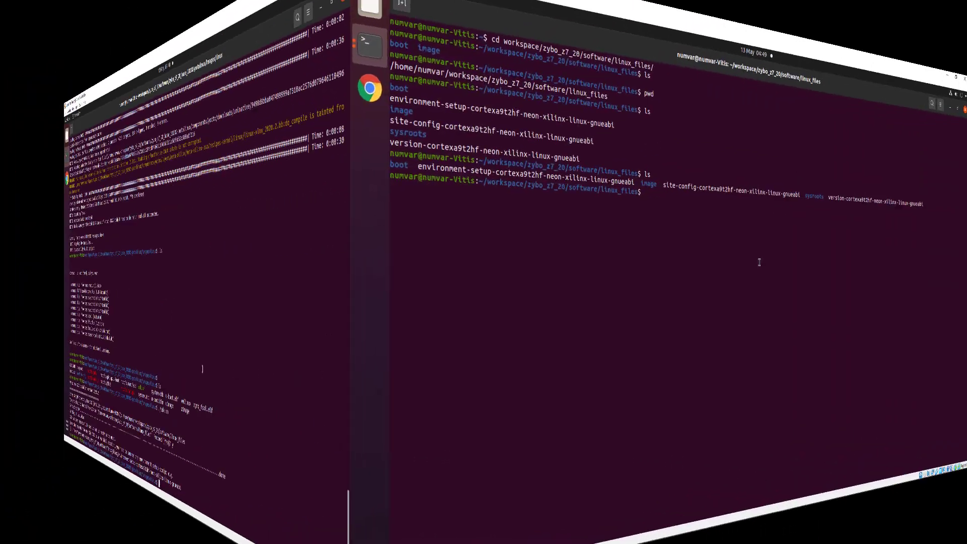
From the boot folder, open linux.bif in gedit
text(cd boot/)
key(Return)
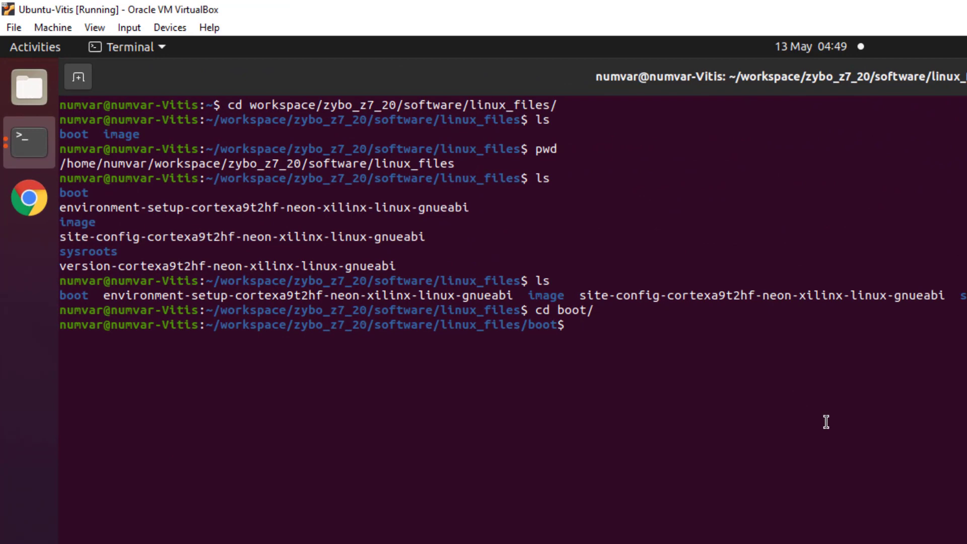
text(gedit linux.bif)
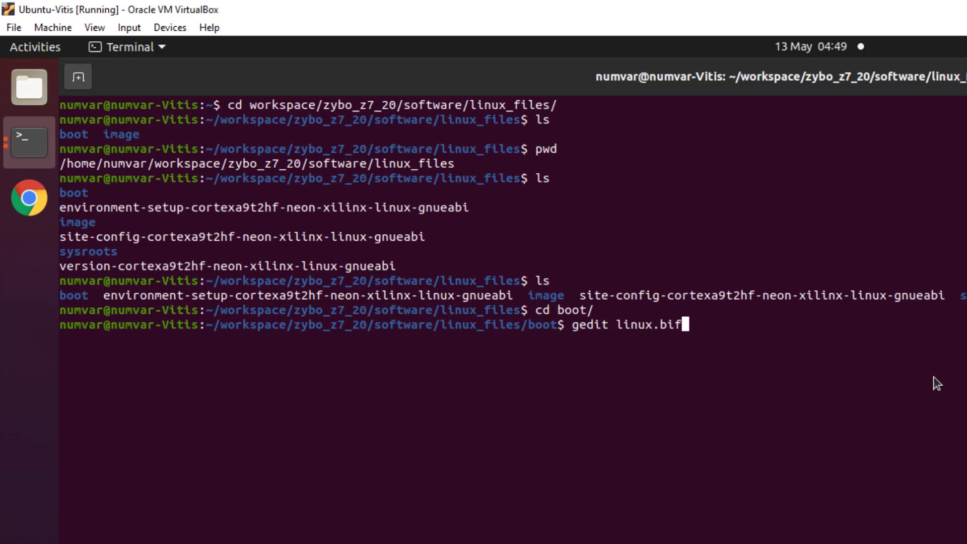
key(Return)
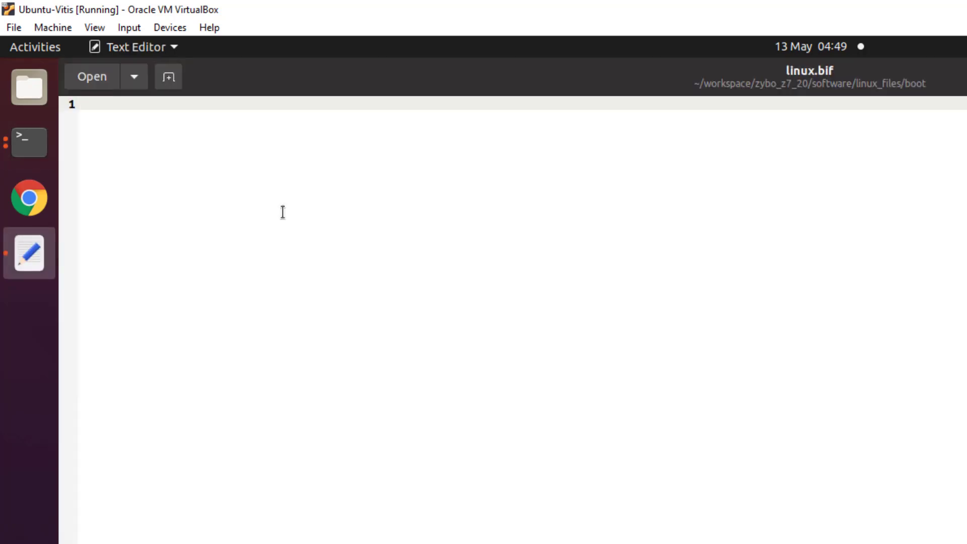
Paste the BIF listing fsbl.elf, bitstream and u-boot.elf into linux.bif, save, and close gedit
text(/* linux */ the_ROM_image: {    [bootloader] <fsbl.elf>    <bitstream>    <u-boot.elf> })
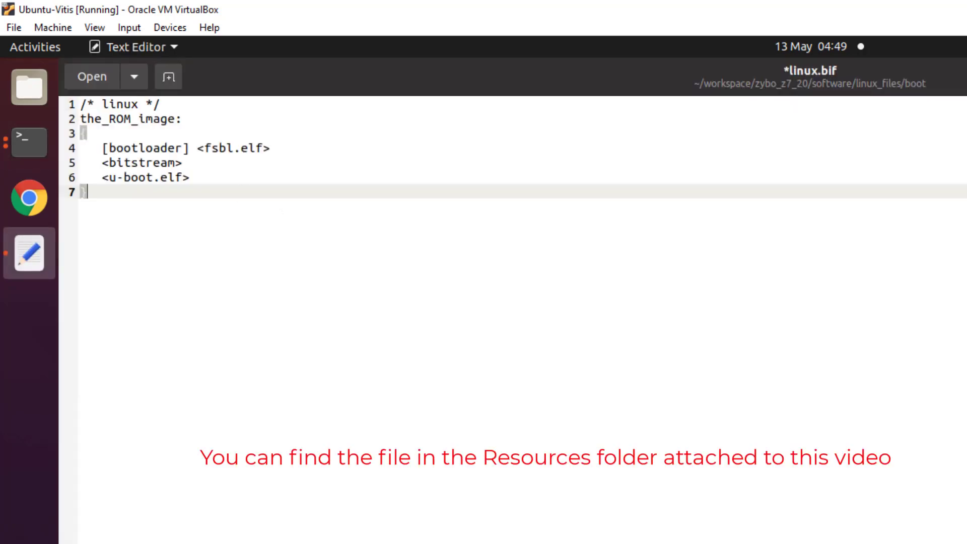
key(ctrl+s)
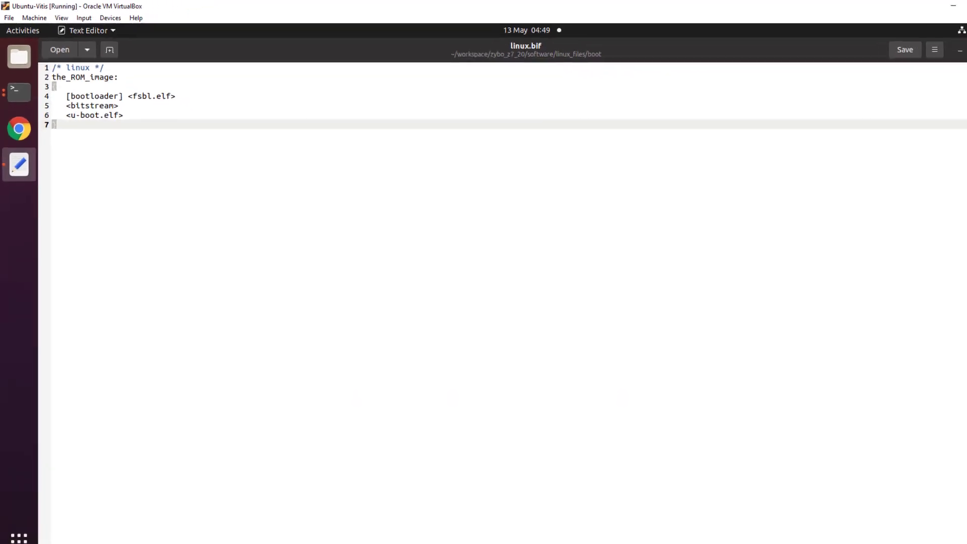
click(955, 47)
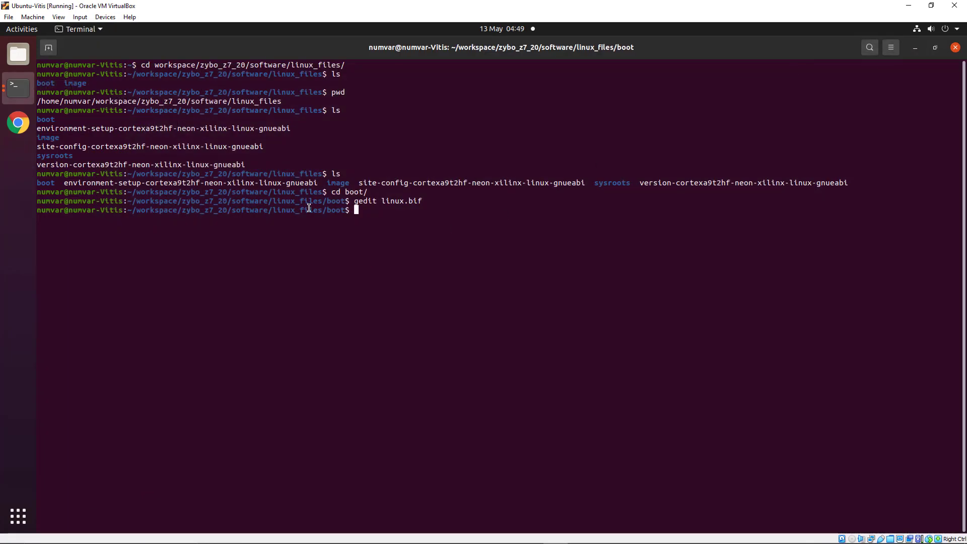
In the PetaLinux build terminal, copy u-boot.elf from images/linux into linux_files/boot
click(19, 88)
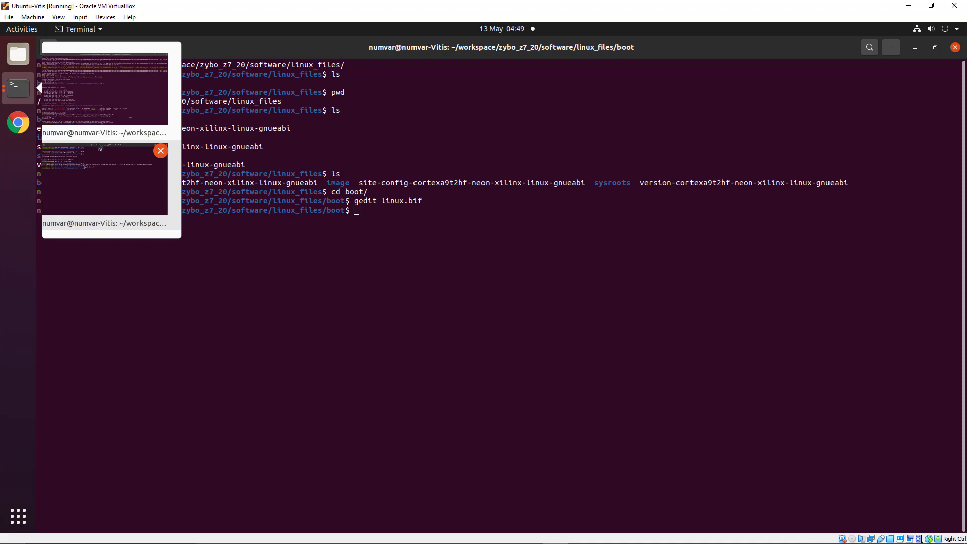
click(109, 95)
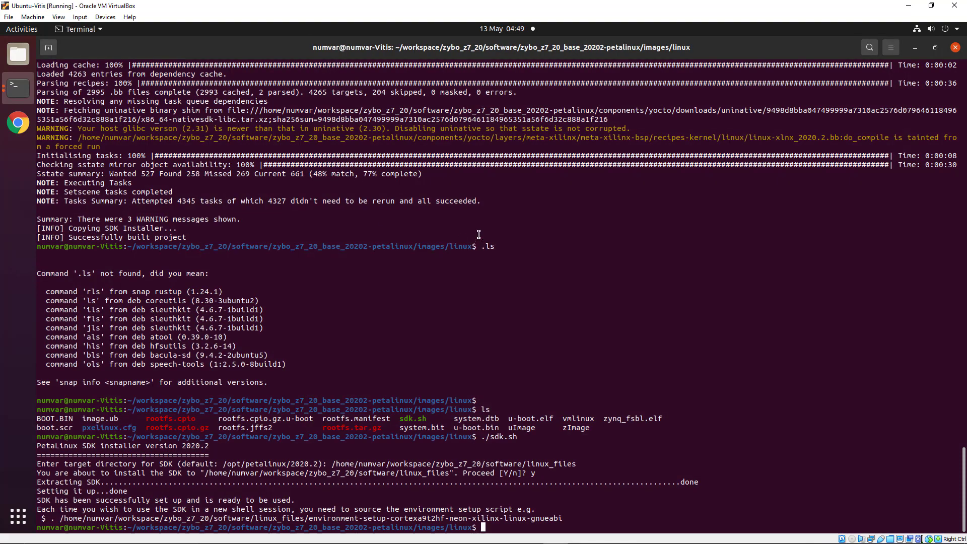
text(ls)
key(Return)
text(cp )
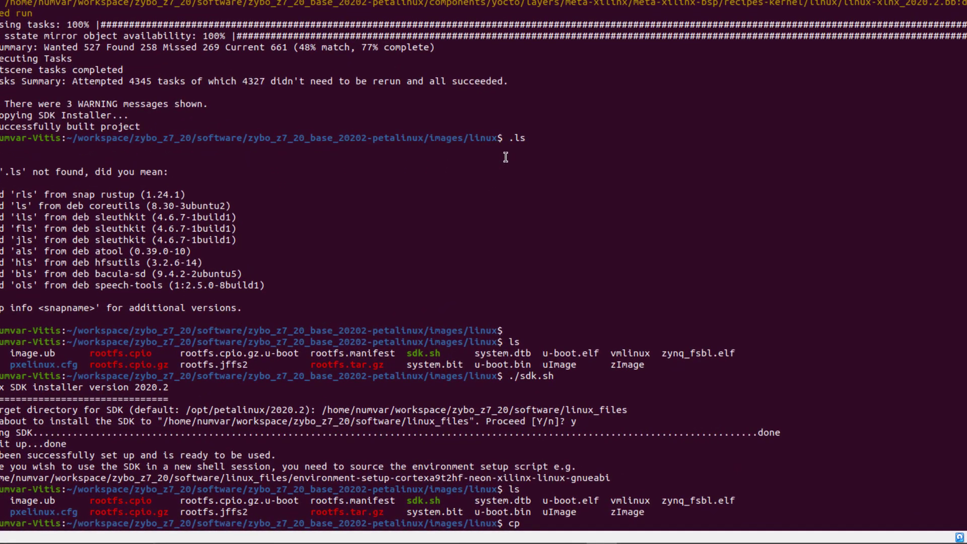
text(u-)
key(Tab)
text(e)
key(Tab)
text(/home/numvar/workspace/zybo_z7_20/software/linux_files/boot)
key(Return)
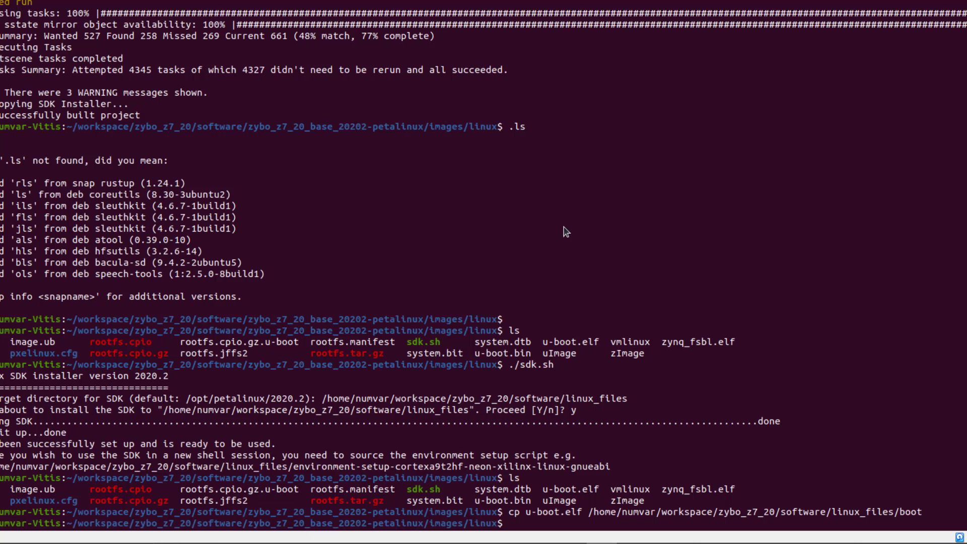
Copy zynq_fsbl.elf into linux_files/boot as fsbl.elf
text(cp zy)
key(Tab)
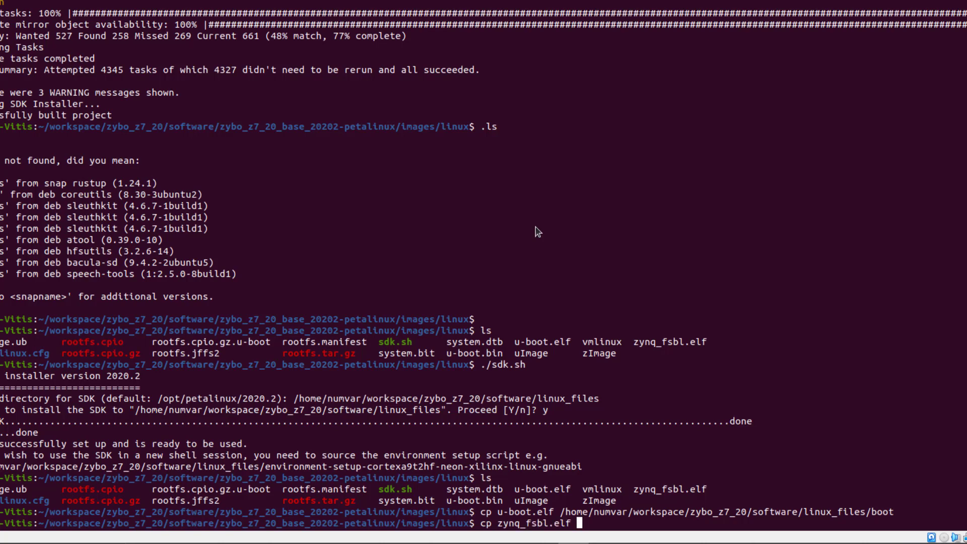
text(/home/numvar/workspace/zybo_z7_20/software/linux_files/boot)
text(/fs)
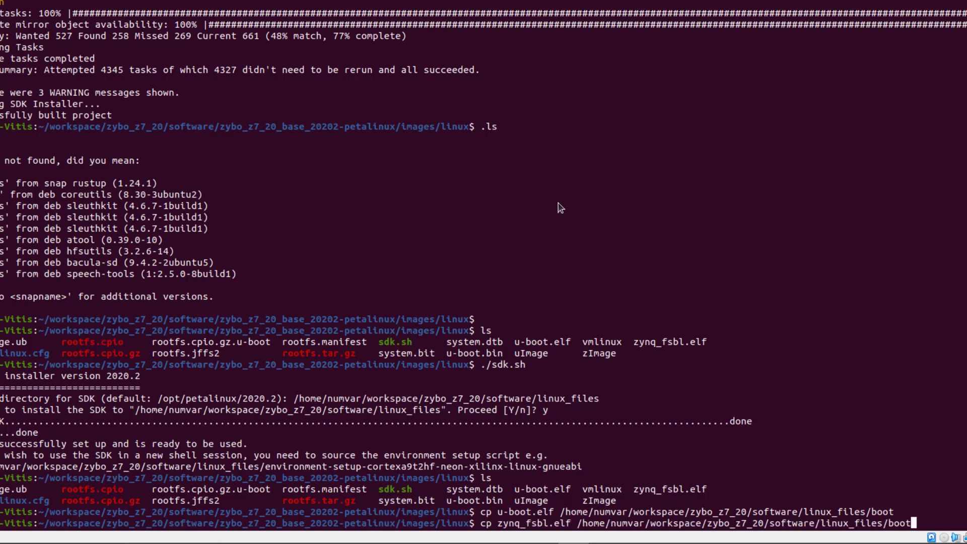
text(bl.elf)
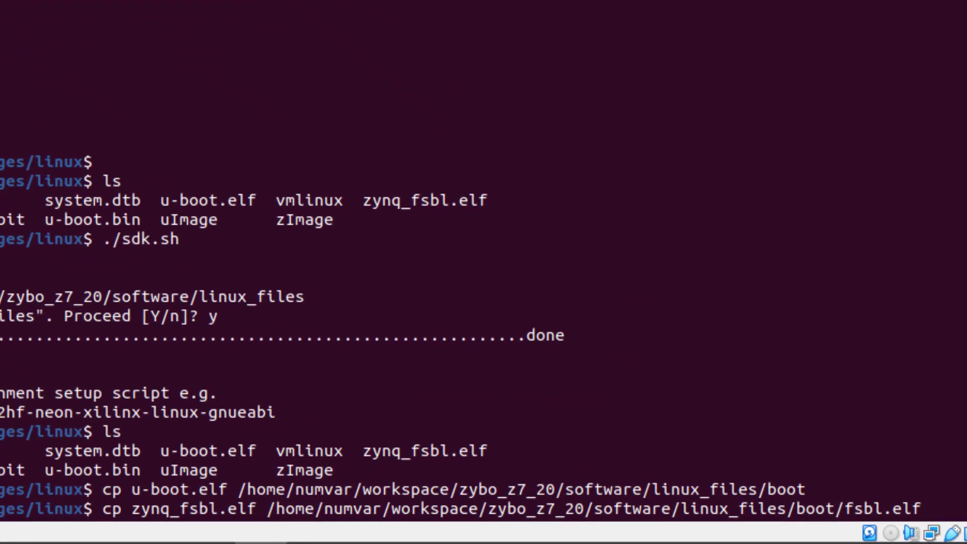
key(Return)
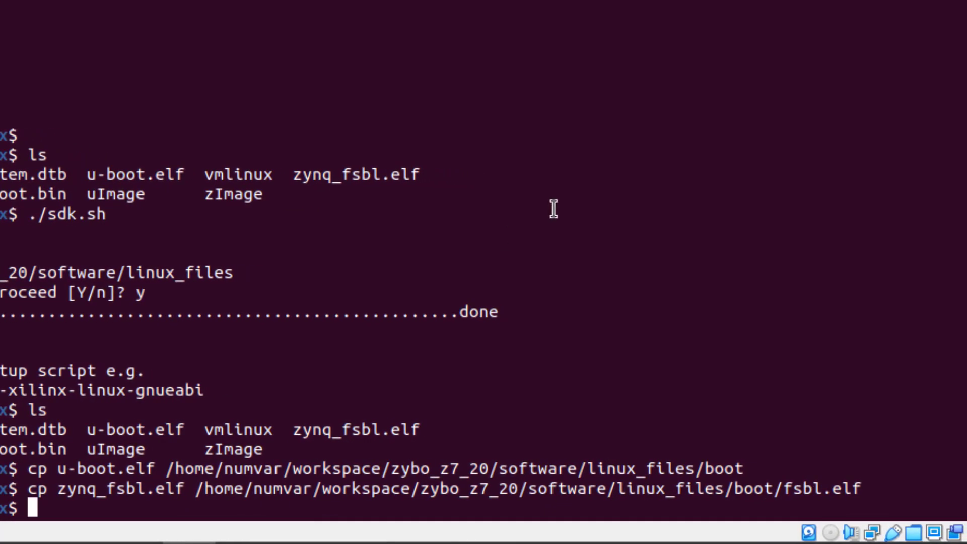
Copy boot.scr, image.ub and rootfs.cpio into linux_files/image
text(cp )
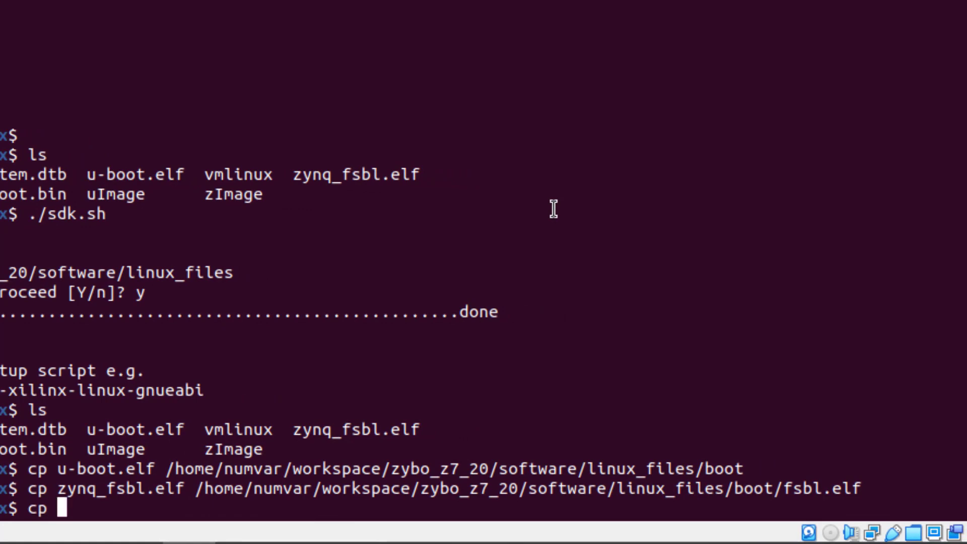
text(boot.scr image.ub rootfs.)
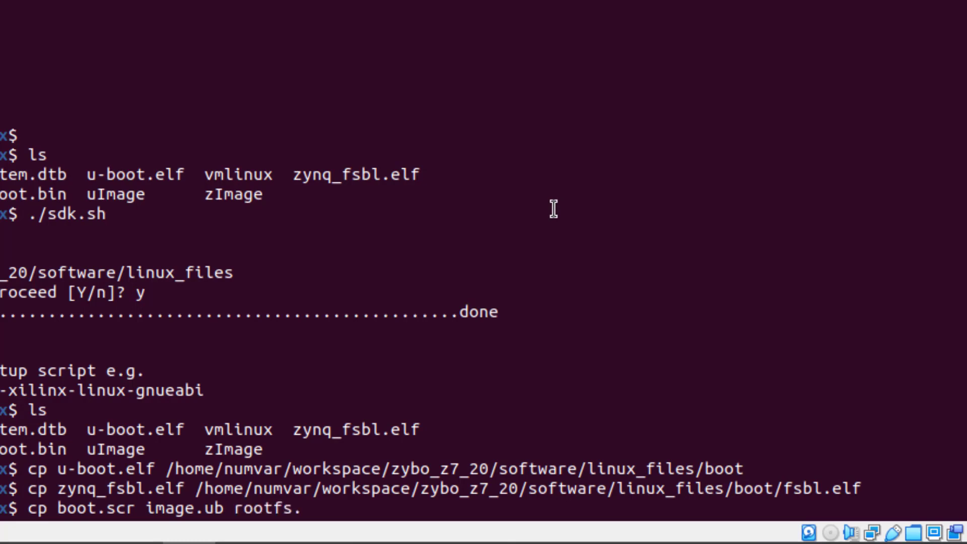
text(cpio)
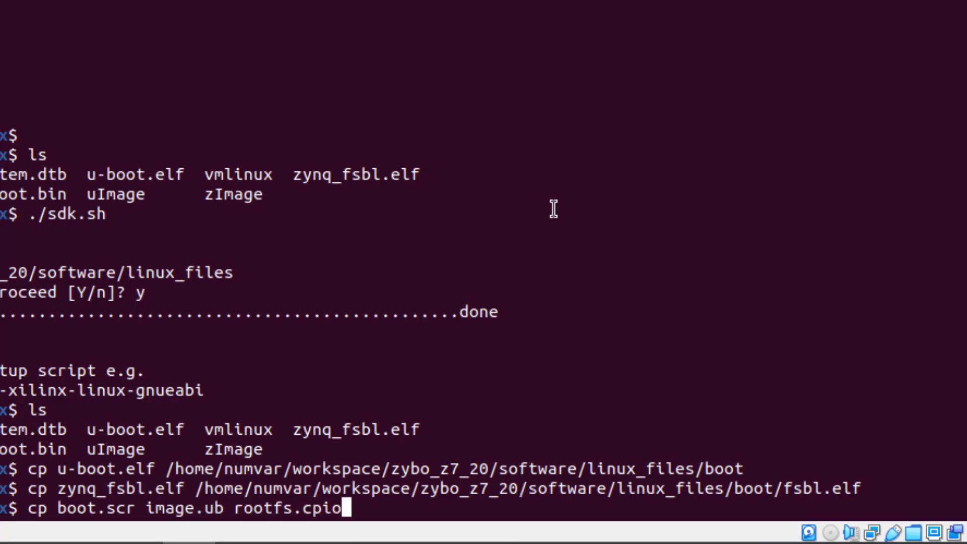
text(/home/numvar/workspace/zybo_z7_20/software/linux_files/image)
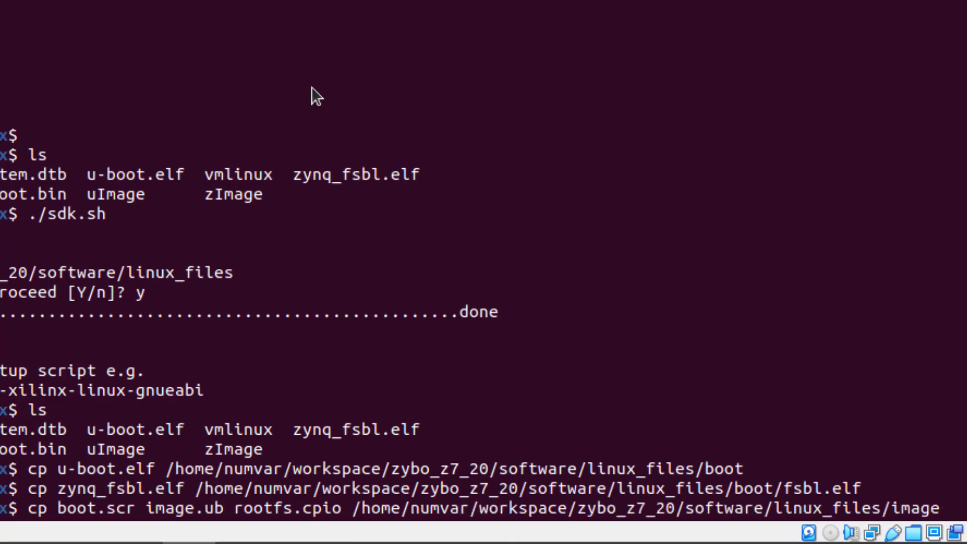
key(Return)
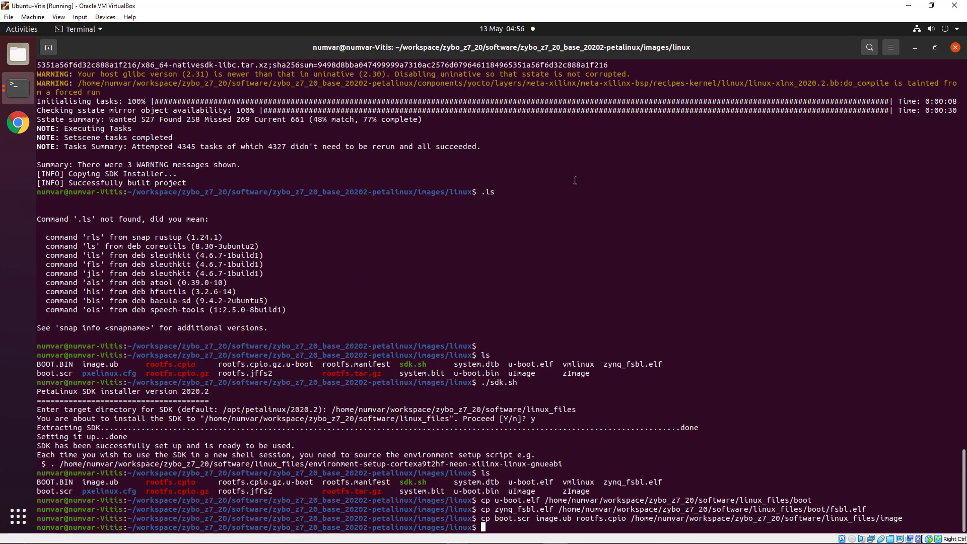
In the other terminal, move into the linux_files/boot folder
click(18, 88)
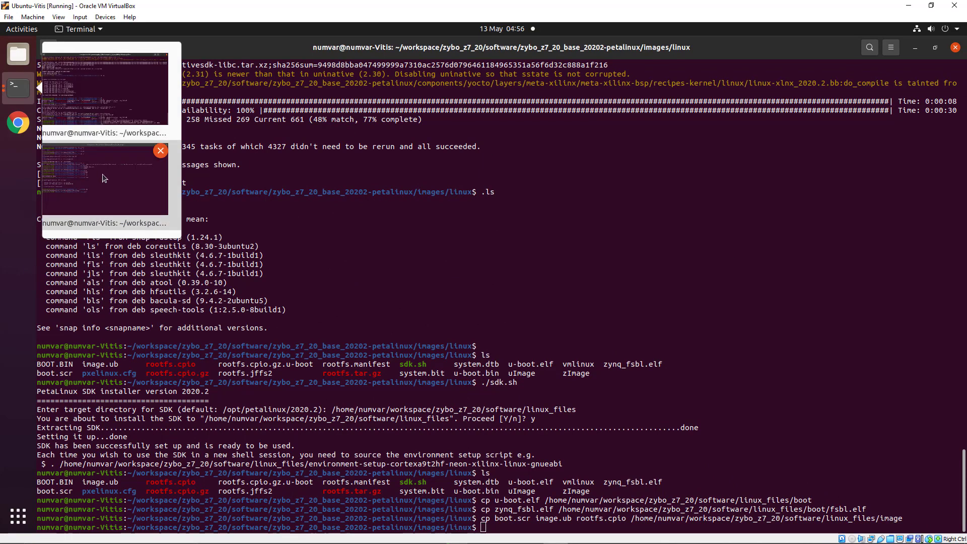
click(108, 186)
text(cd ..)
key(Return)
text(cd boo)
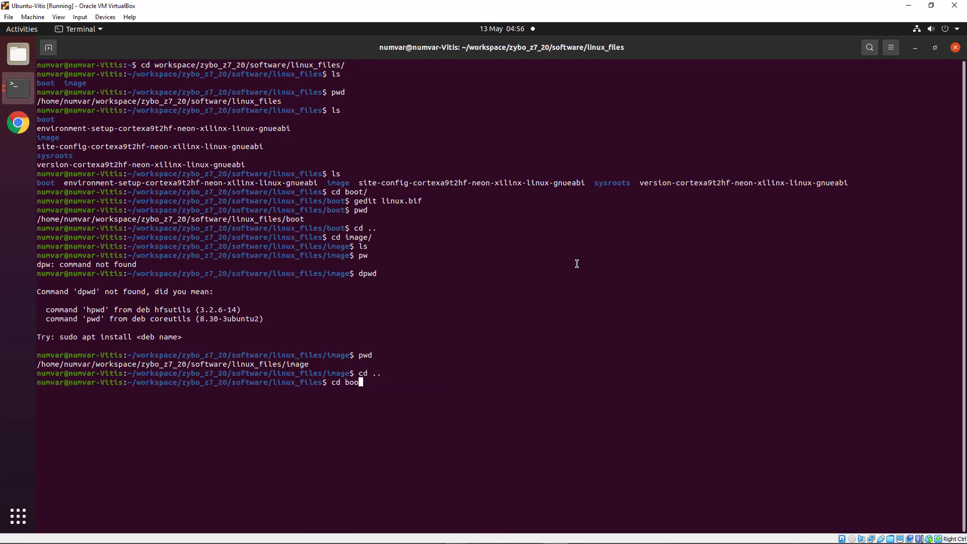
key(Return)
text(cd boo)
key(Tab)
key(Return)
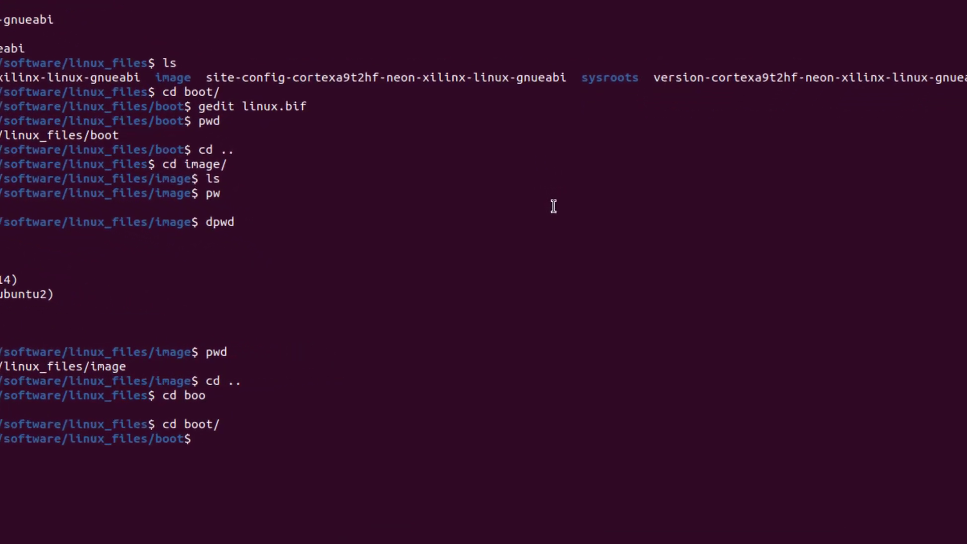
Create qemu_args.txt in gedit with the pasted QEMU arguments, save, and close it
text(gedit qemu_args.txt)
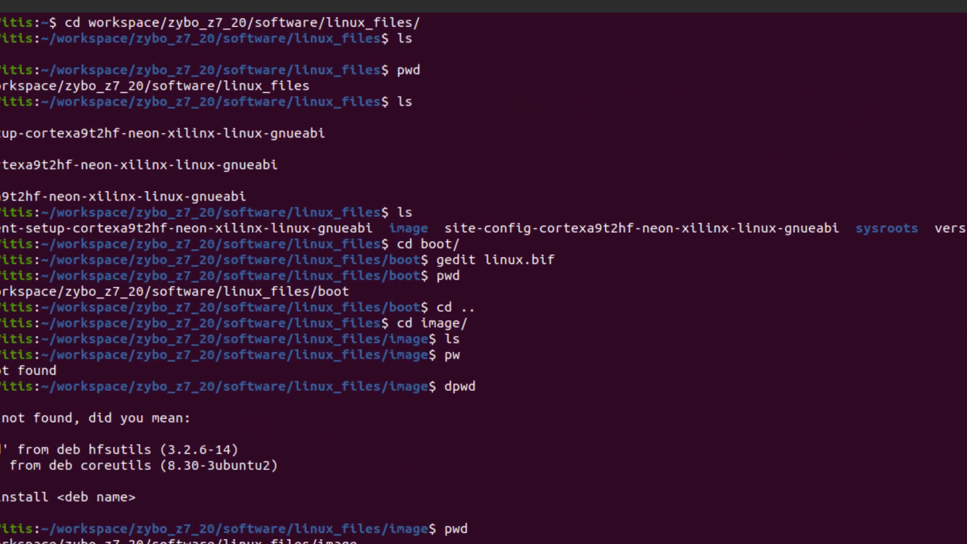
key(Return)
text(-M arm-generic-fdt-7series -serial /dev/null -serial mon:stdio -device loader,addr=0xf8000008,data=0xDF0D,data-len=4 -device loader,addr=0xf8000140,data=0x00500801,data-len=4 -device loader,addr=0xf800012c,data=0x1ed044d,data-len=4 -device loader,addr=0xf8000108,data=0x0001e008,data-len=4 -device loader,addr=0xF800025C,data=0x00000005,data-len=4 -device loader,addr=0xF8000240,data=0x00000000,data-len=4 -boot mode=5 -kernel <zybo_z7_20_base_20202/qemu/u-boot.elf> -machine linux=on)
key(ctrl+s)
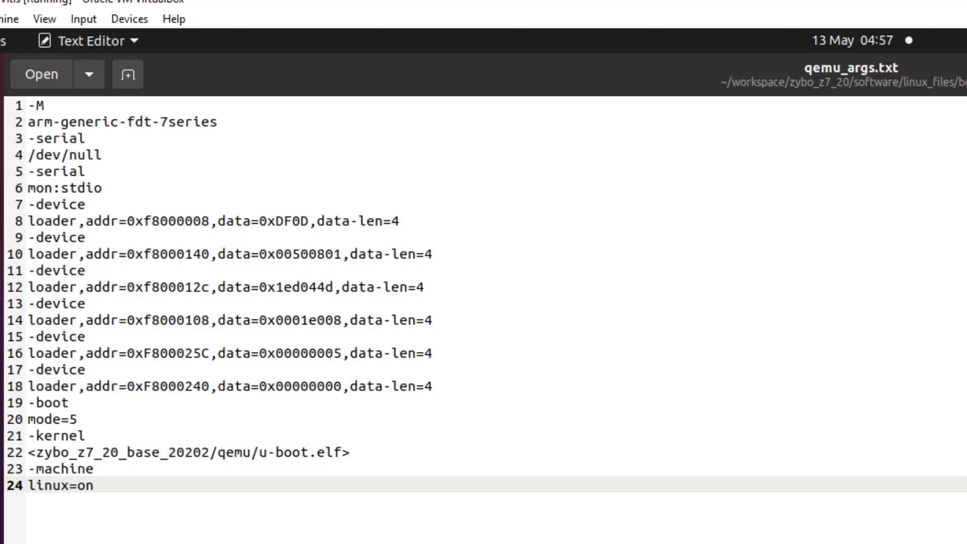
click(955, 49)
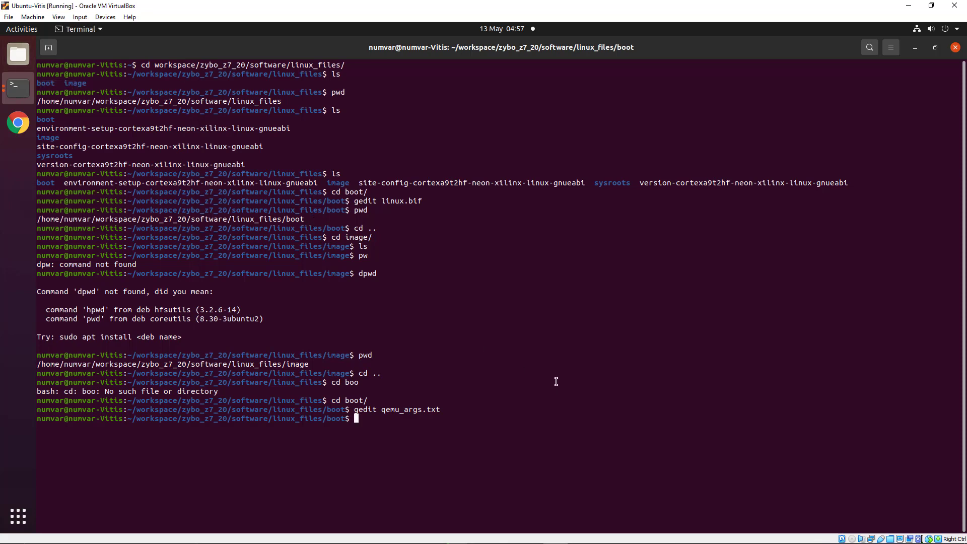
Go up to zybo_z7_20 and create a new platform folder there
text(cd ..)
key(Return)
key(Up)
key(Return)
key(Up)
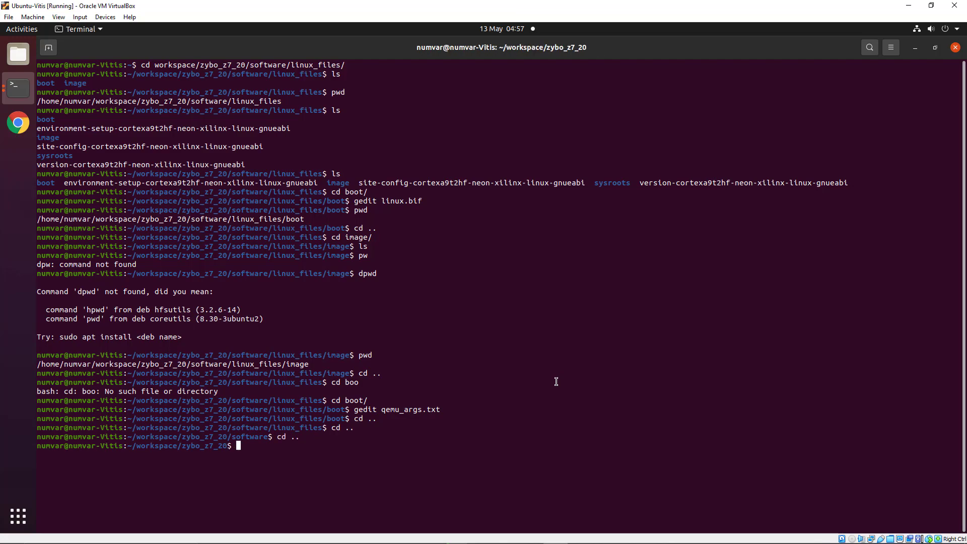
key(Return)
text(ls)
key(Return)
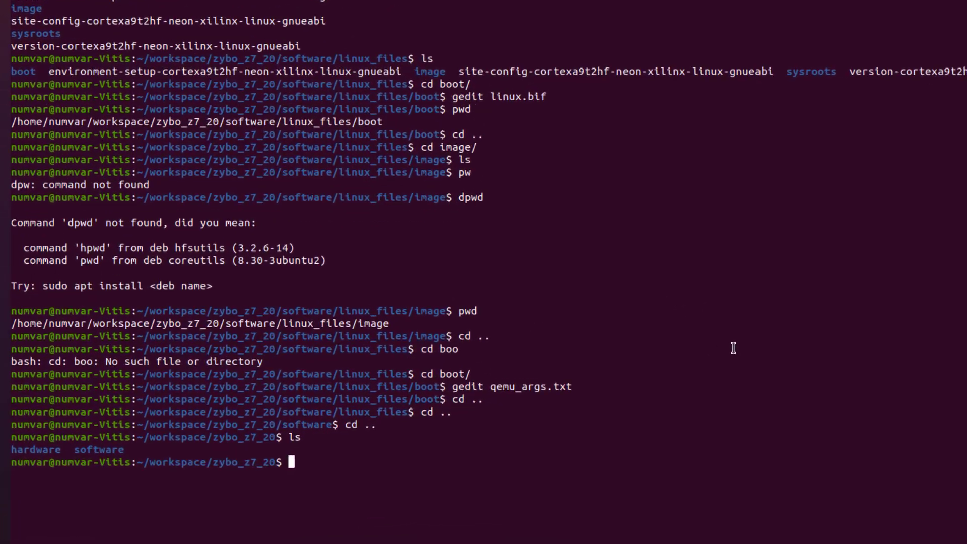
text(mkdir)
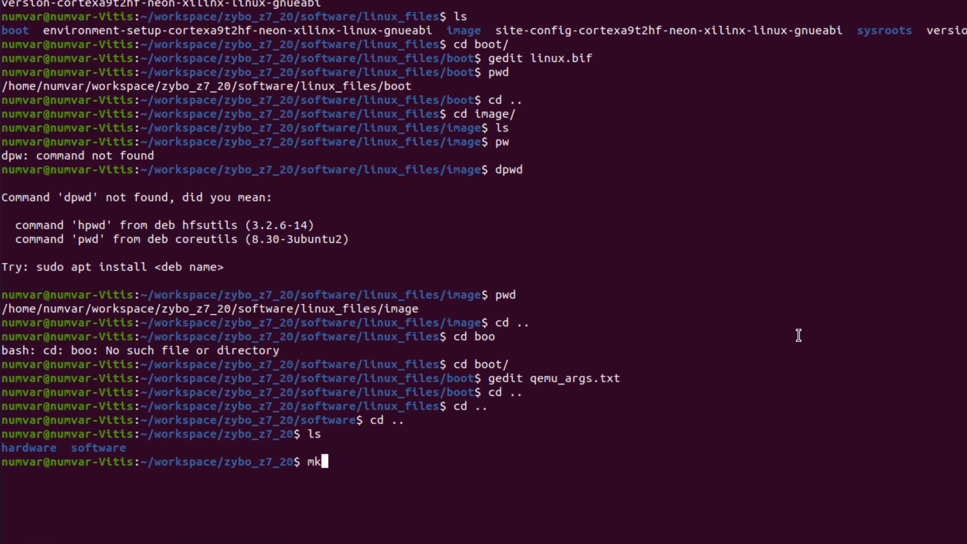
text( platform)
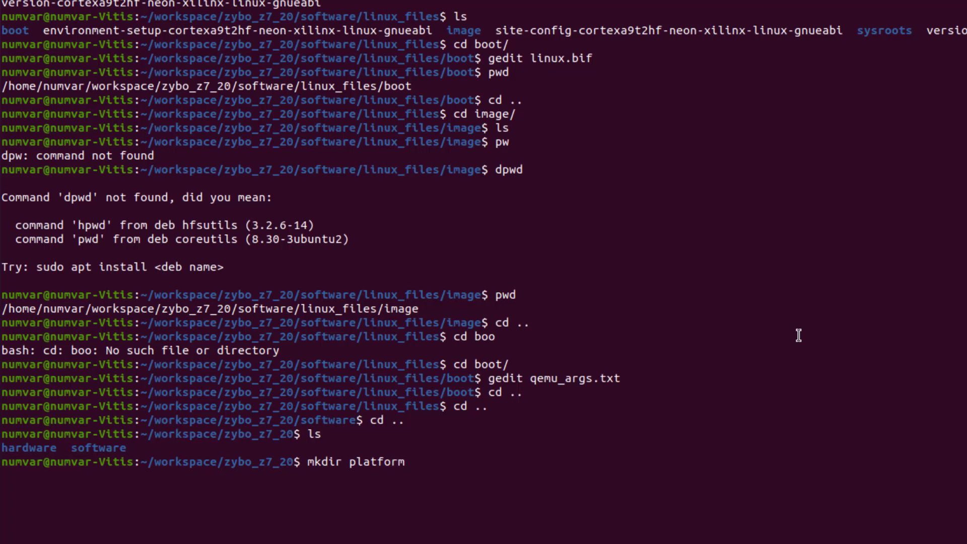
key(Return)
Start Vitis from inside the platform folder
text(cd platform/)
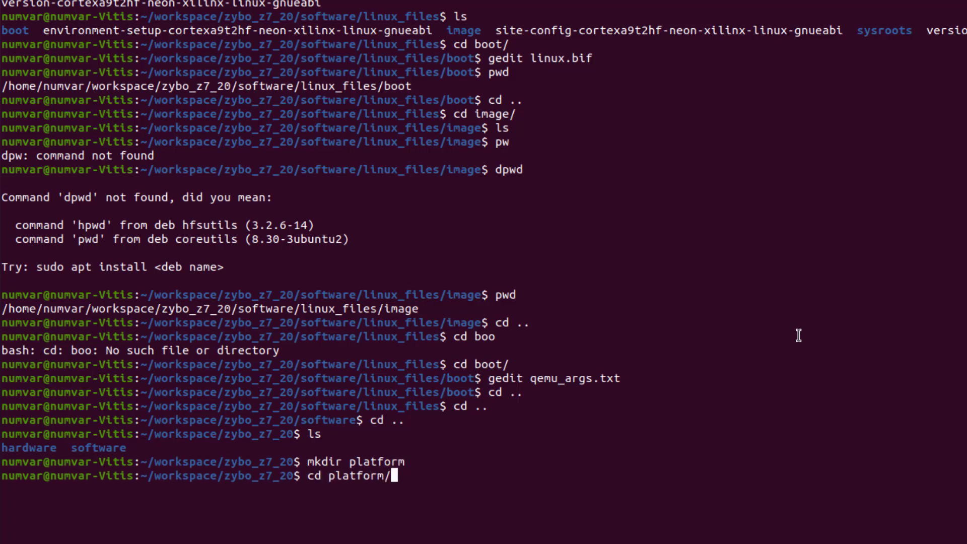
key(Return)
text(vitis)
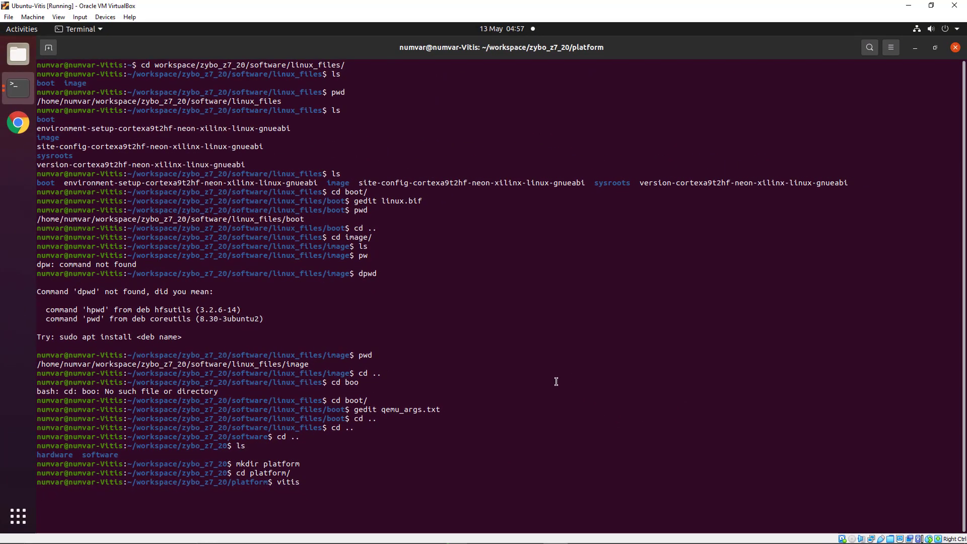
key(Return)
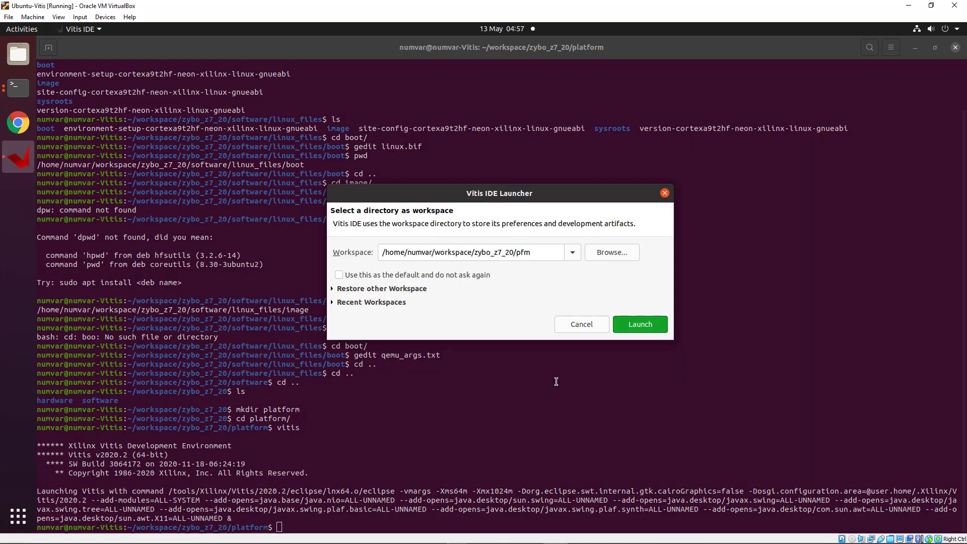
Choose zybo_z7_20/platform as the workspace and launch Vitis
click(606, 252)
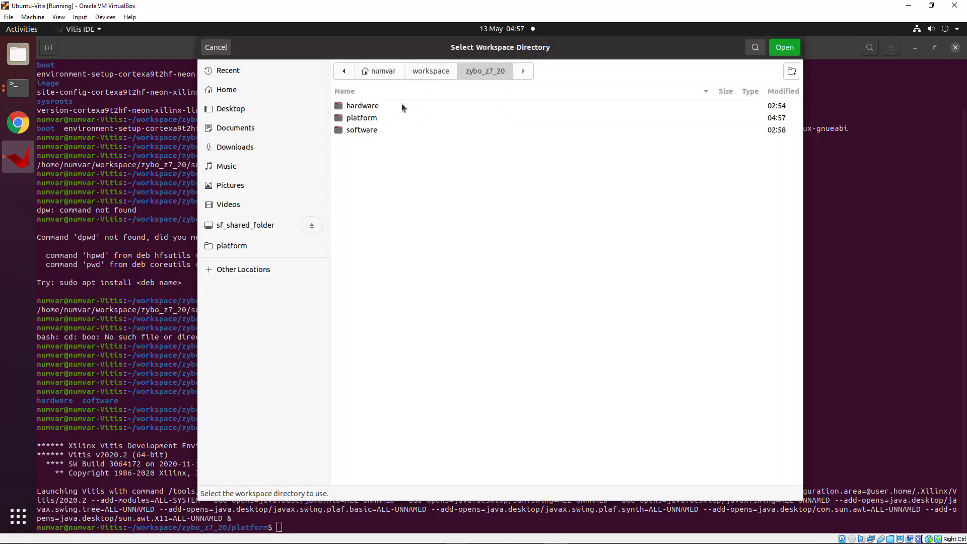
double_click(383, 117)
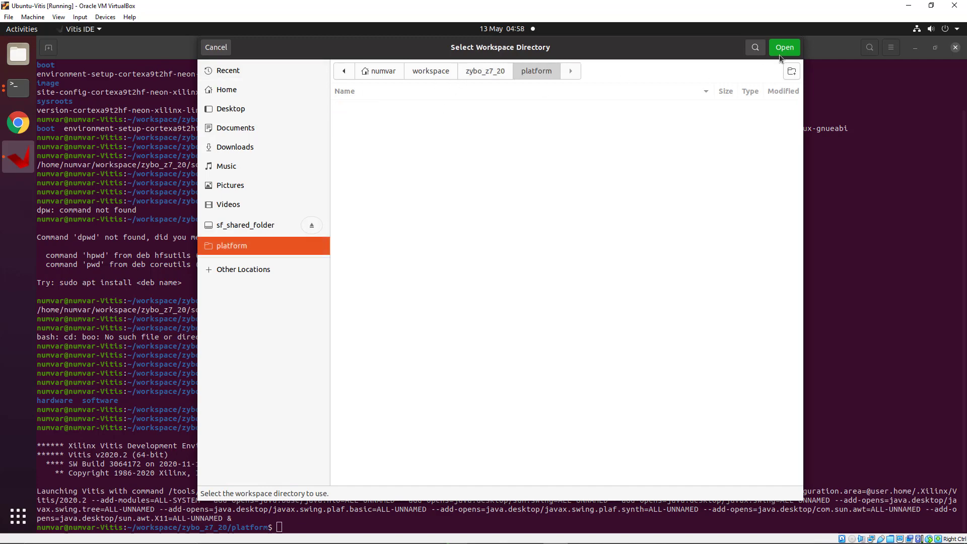
click(779, 50)
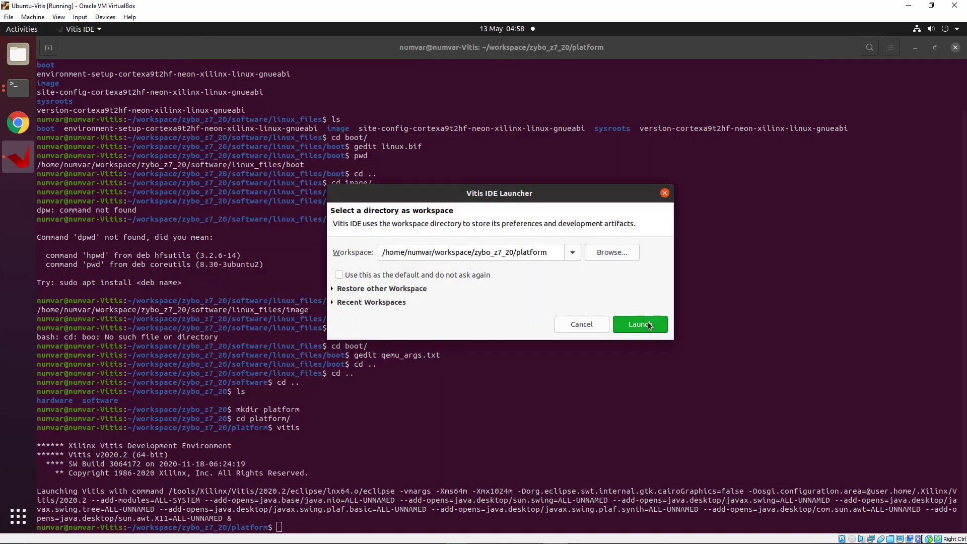
click(640, 324)
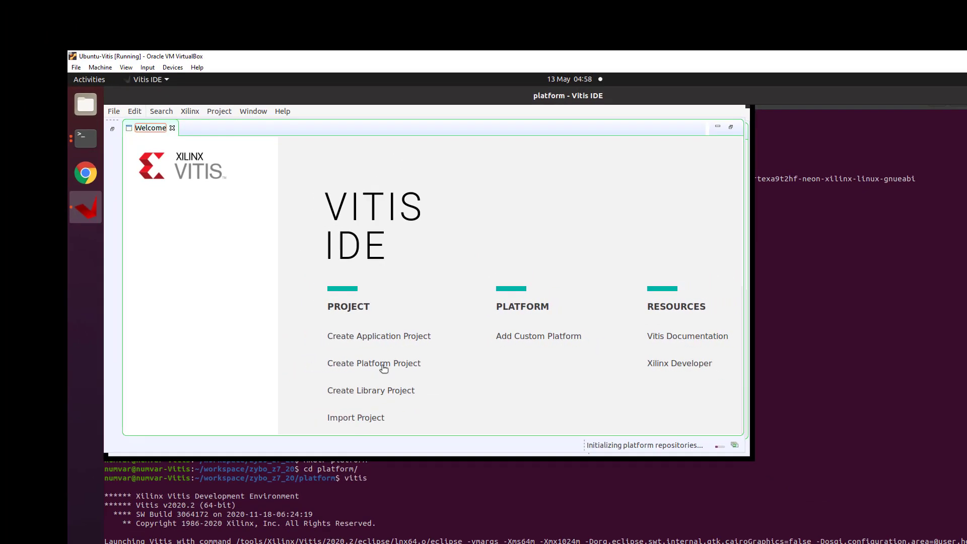
Start a new platform project named zybo_z7_20_base_20202
click(383, 368)
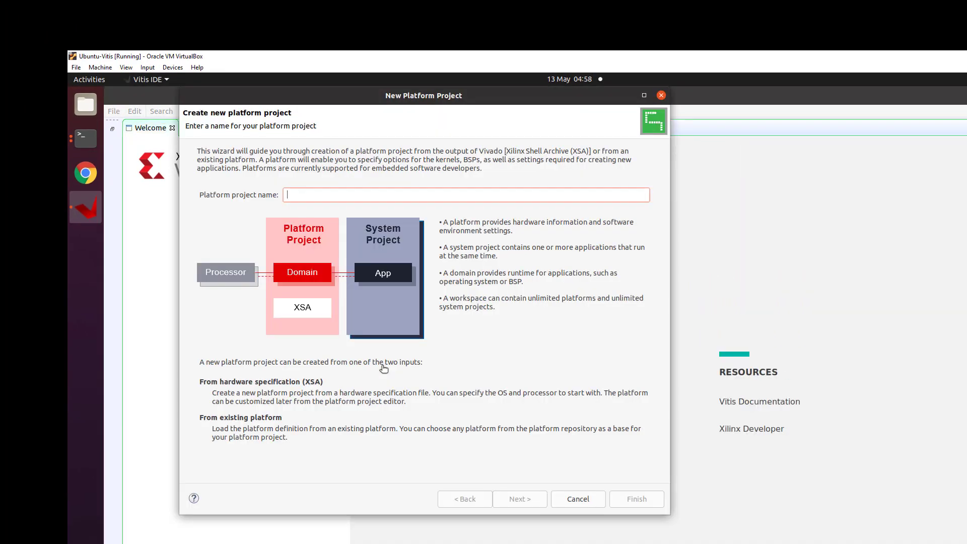
text(zybo_z7_20_base_20202)
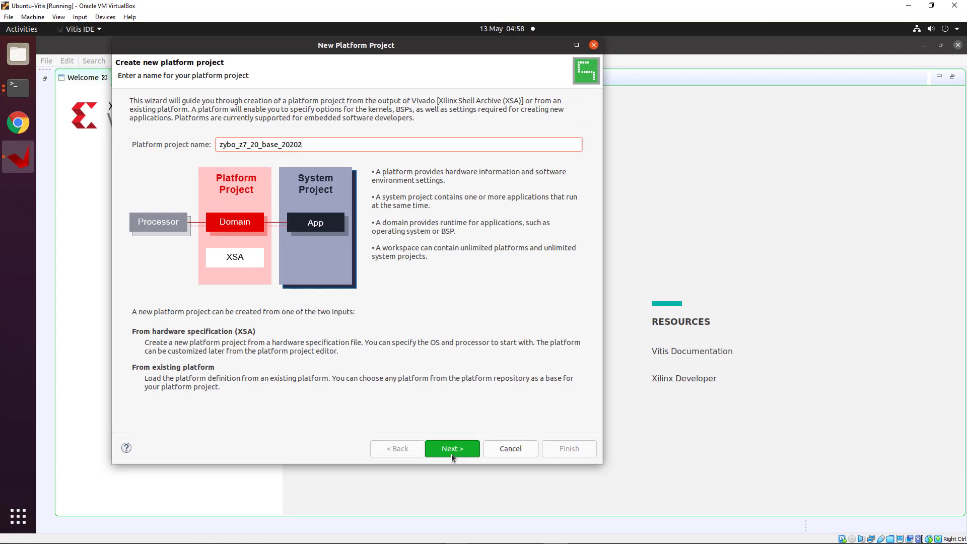
click(451, 448)
Select the wrapper XSA from the zybo_z7_20_base_20202-vivado hardware folder
click(559, 139)
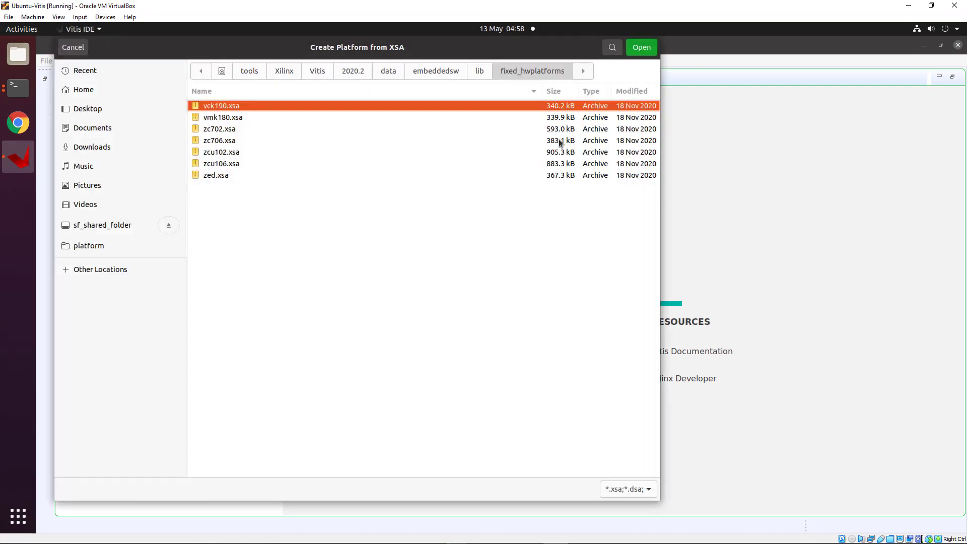
click(90, 94)
double_click(224, 220)
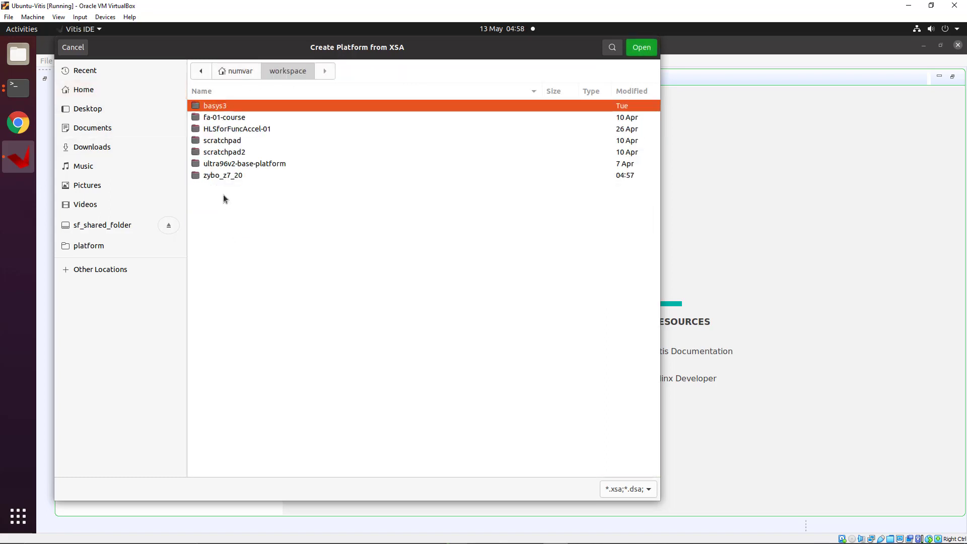
double_click(220, 175)
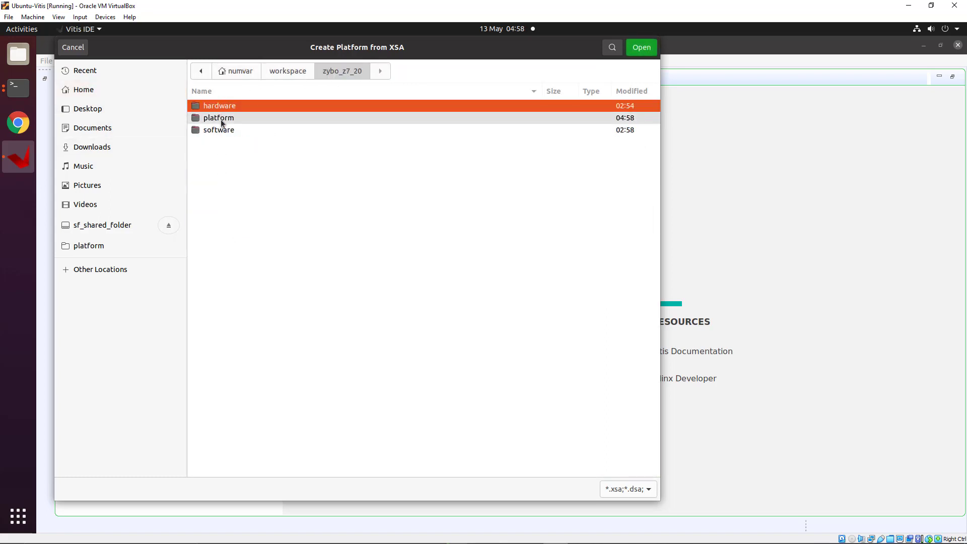
double_click(219, 105)
double_click(219, 105)
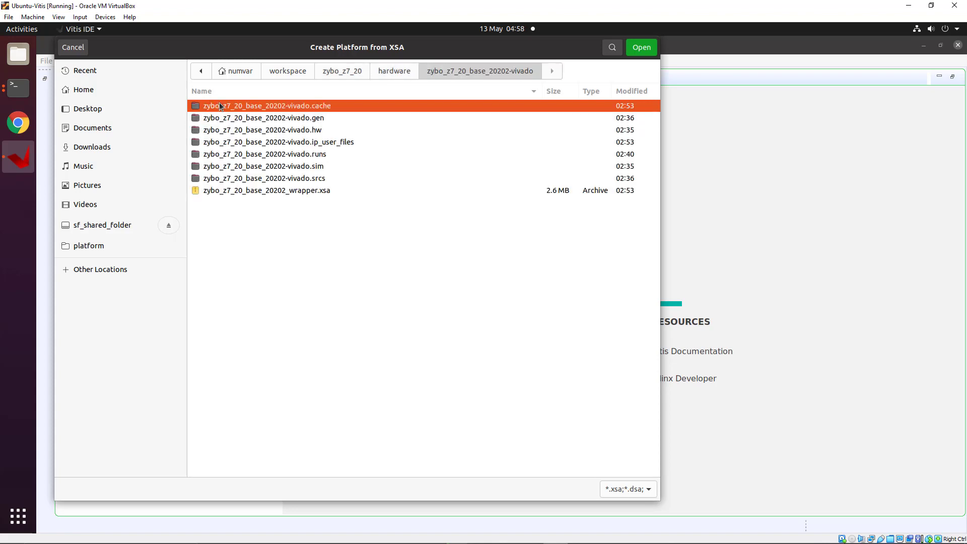
click(227, 190)
click(641, 47)
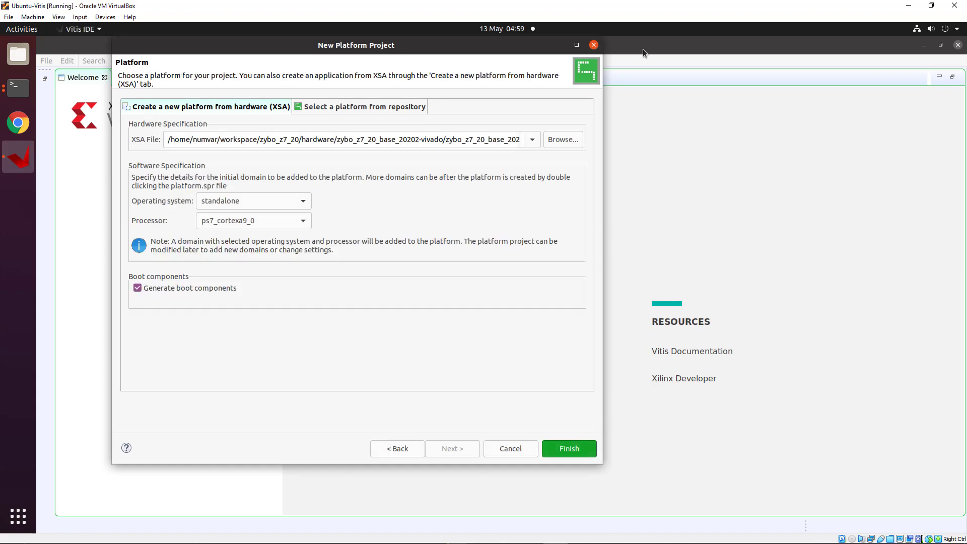
Set the operating system to linux and finish creating the platform
click(302, 201)
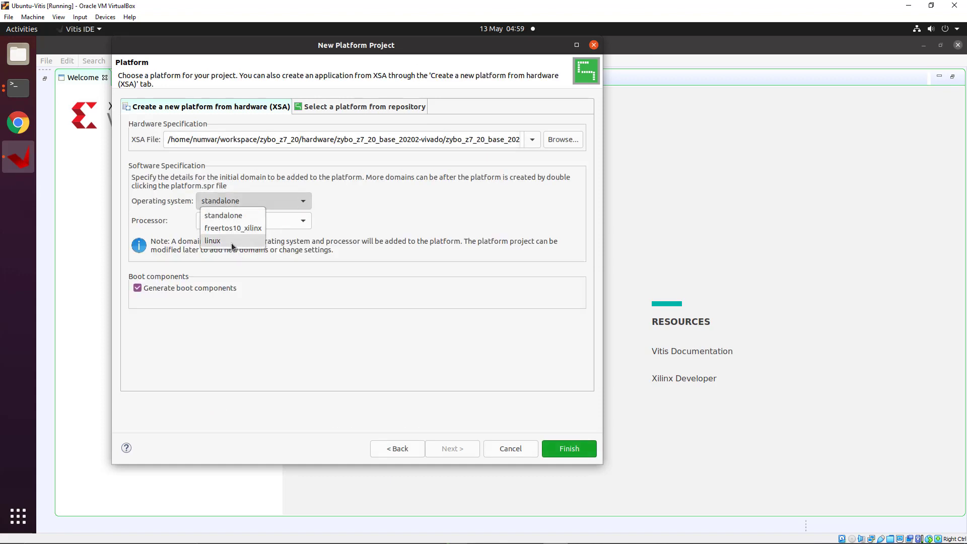
click(233, 241)
click(570, 448)
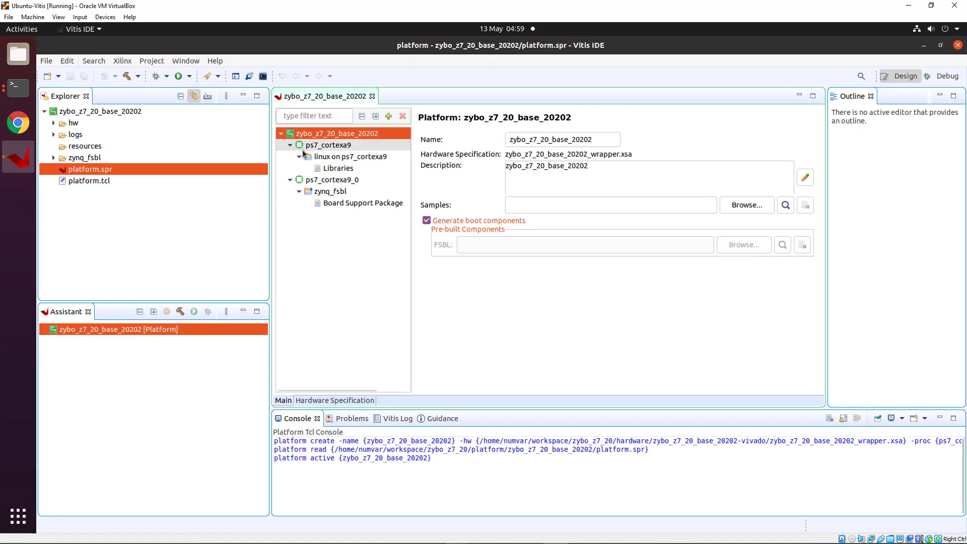
Set the Linux domain's Bif file to linux.bif and boot components to linux_files/boot
click(335, 158)
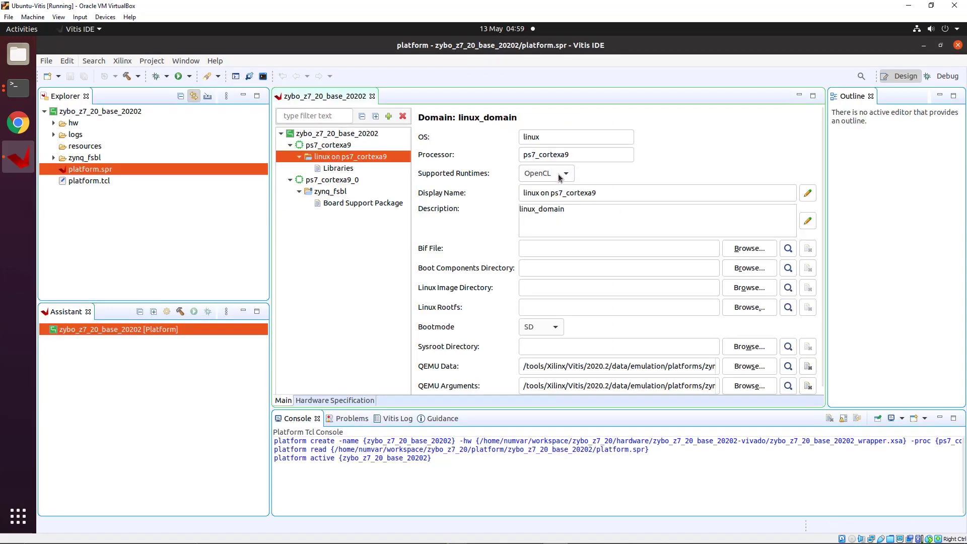
click(750, 249)
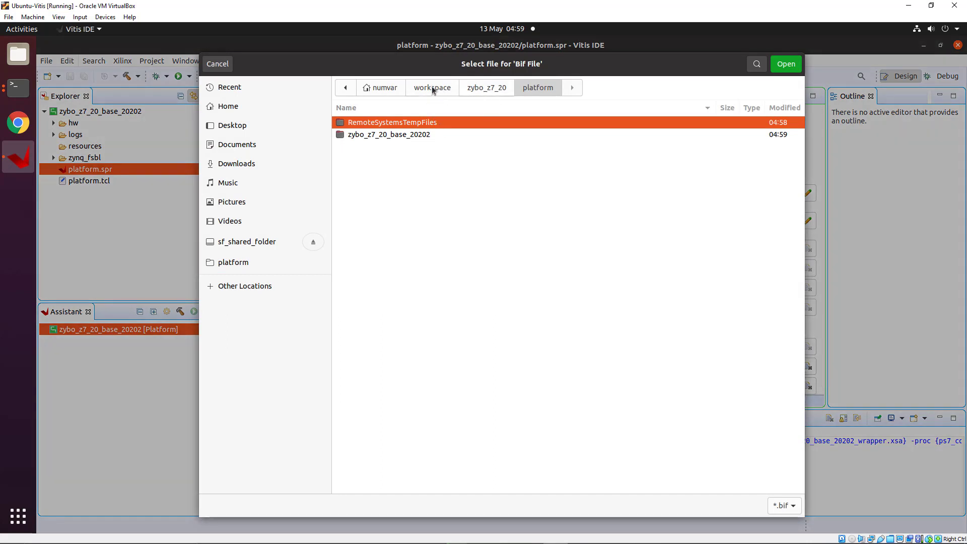
click(495, 89)
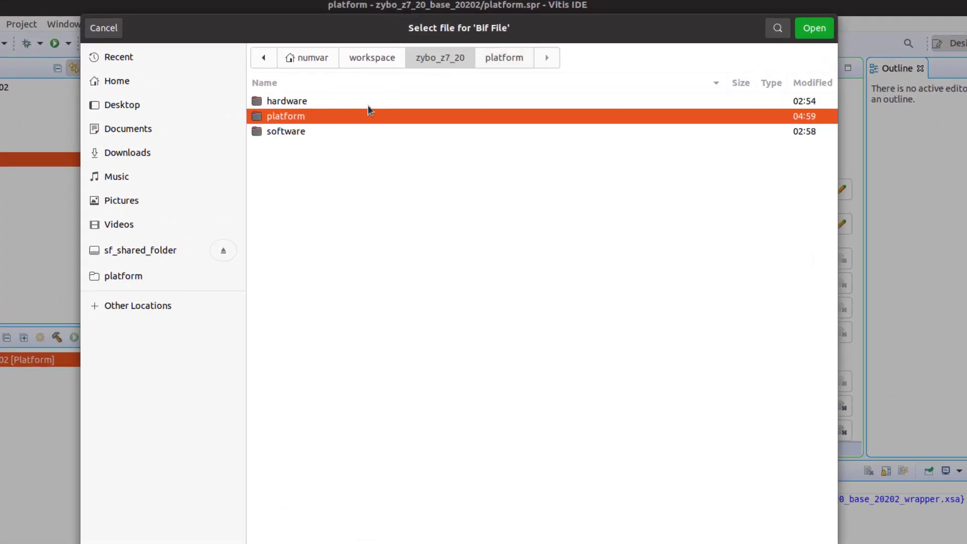
double_click(293, 129)
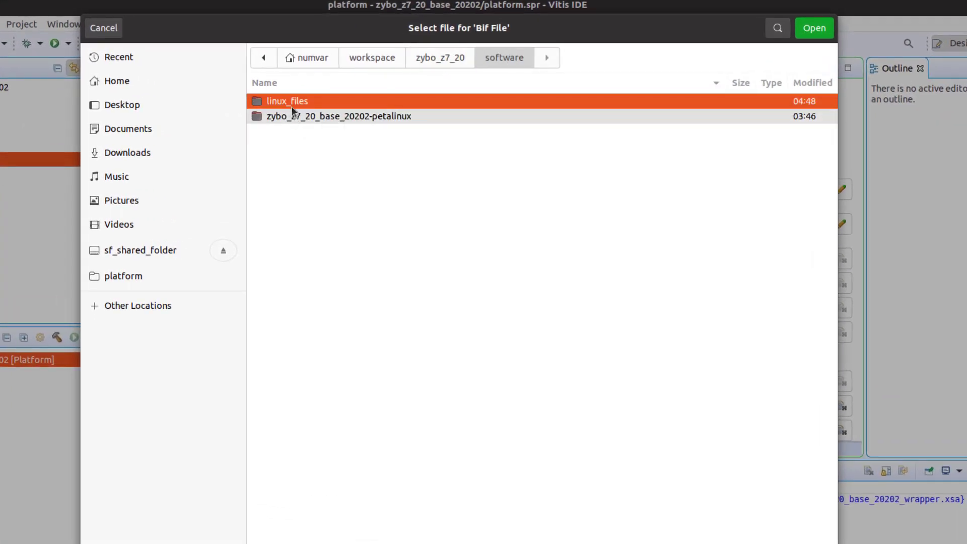
double_click(291, 105)
double_click(291, 105)
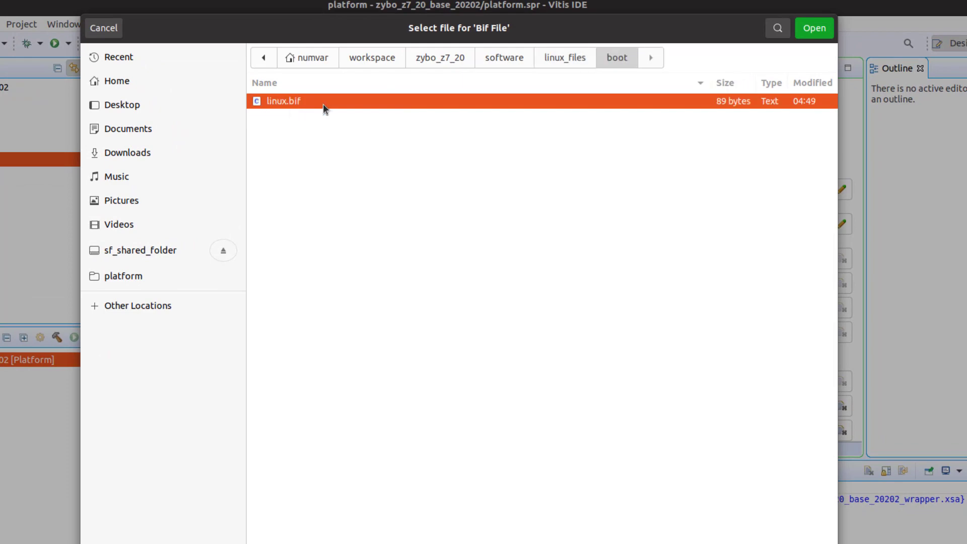
click(814, 28)
click(761, 283)
click(811, 28)
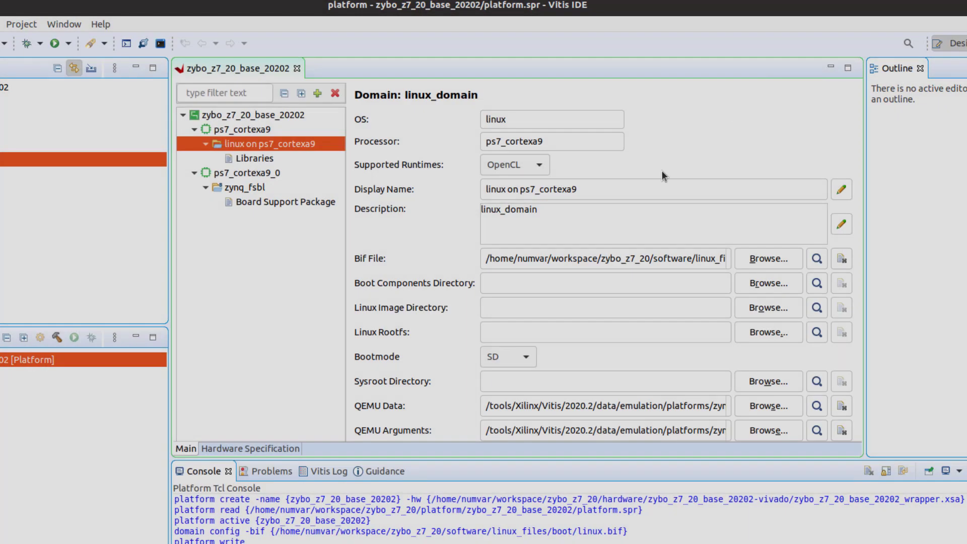
Point Linux Image to linux_files/image and Linux Rootfs to rootfs.cpio
click(757, 308)
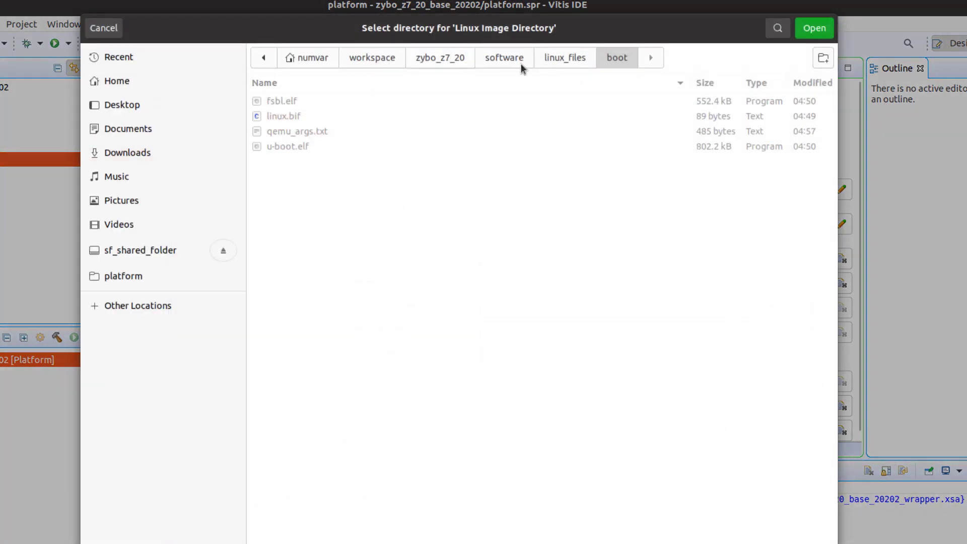
click(565, 57)
double_click(294, 117)
click(814, 28)
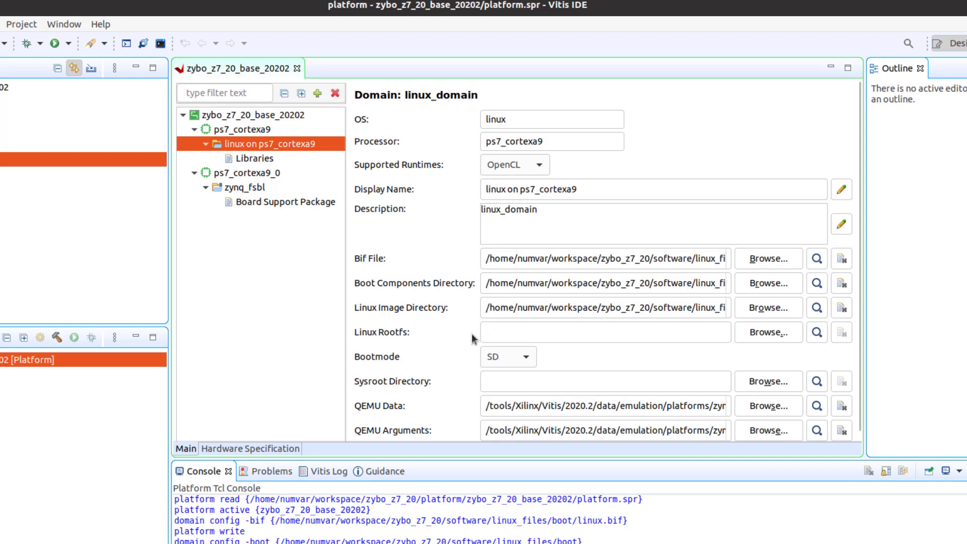
click(746, 334)
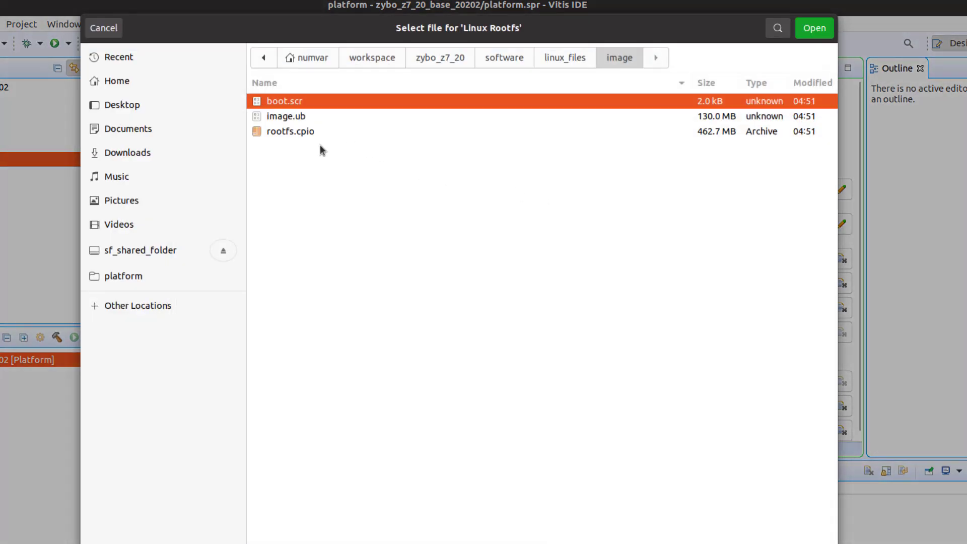
click(295, 132)
click(814, 28)
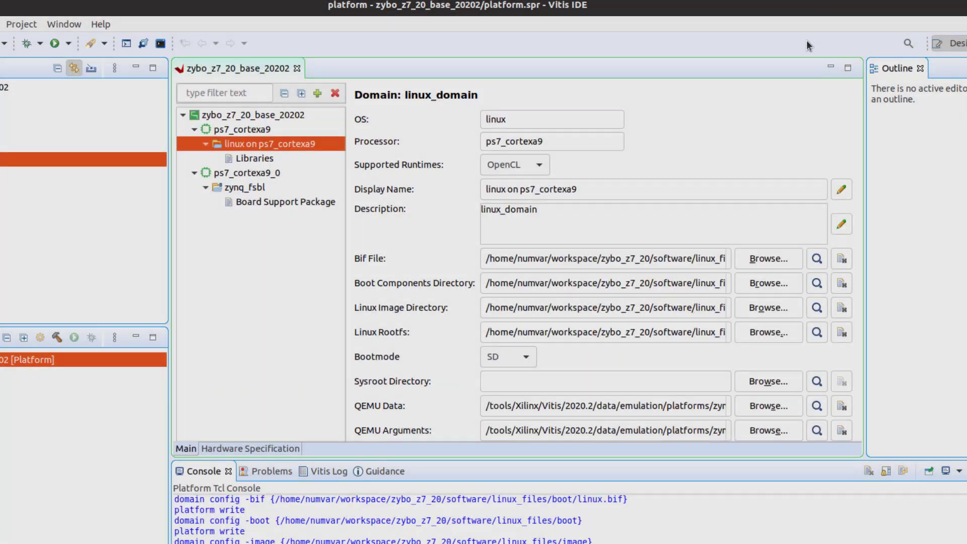
Set the sysroot to sysroots/cortexa9t2hf-neon-xilinx-linux-gnueabi in linux_files
scroll(602, 365, down, 1)
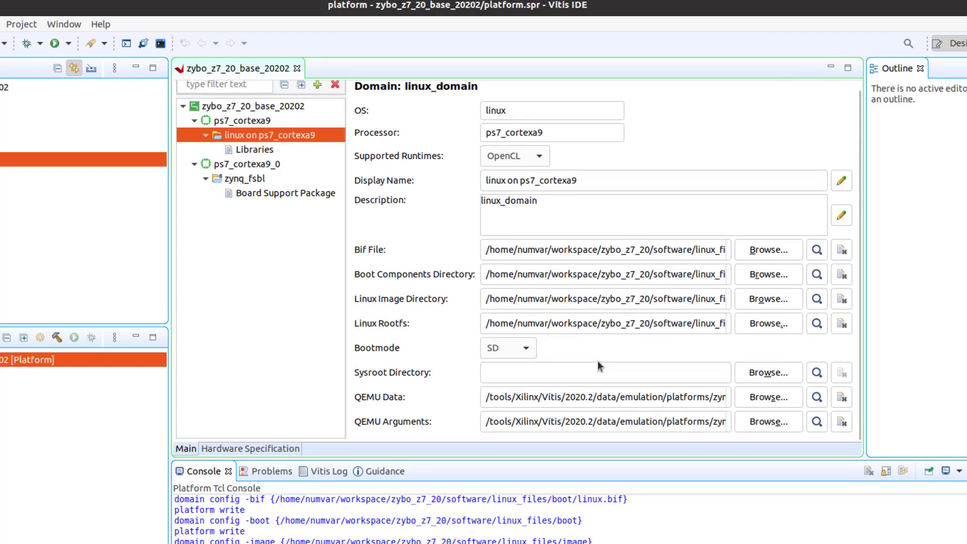
click(760, 374)
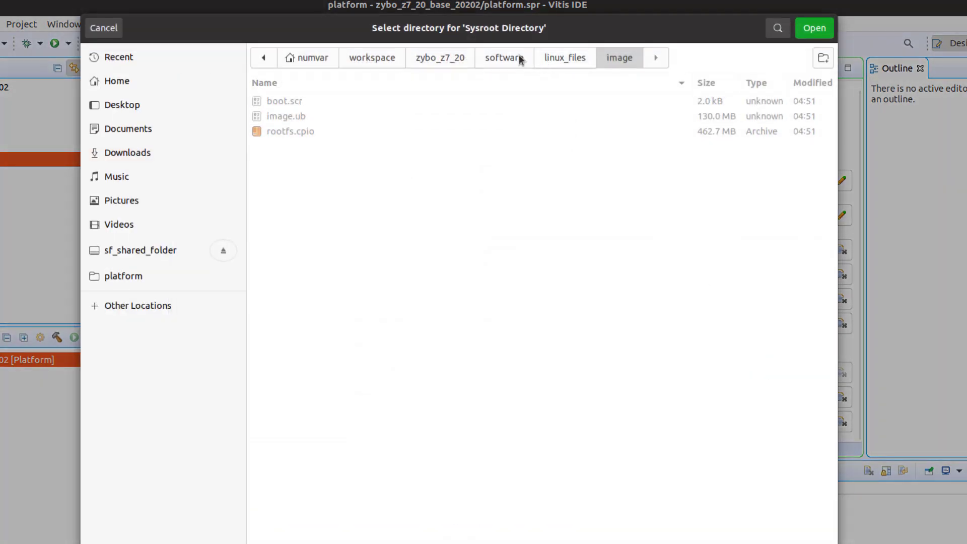
click(558, 56)
click(333, 132)
double_click(333, 132)
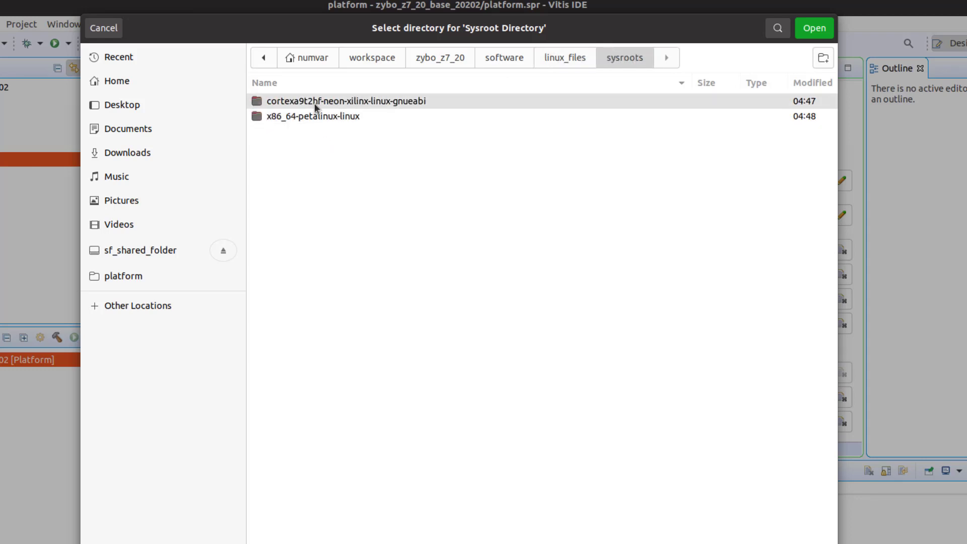
double_click(319, 100)
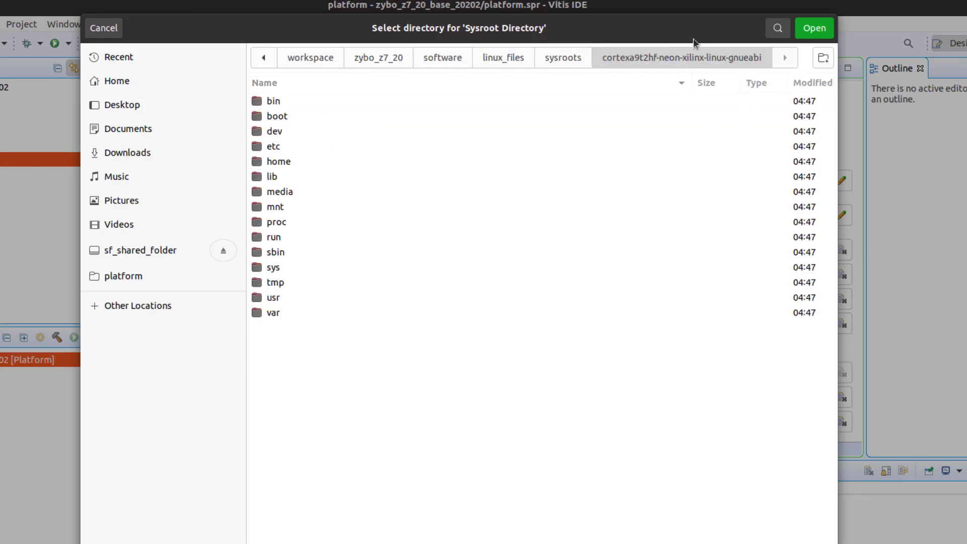
click(814, 28)
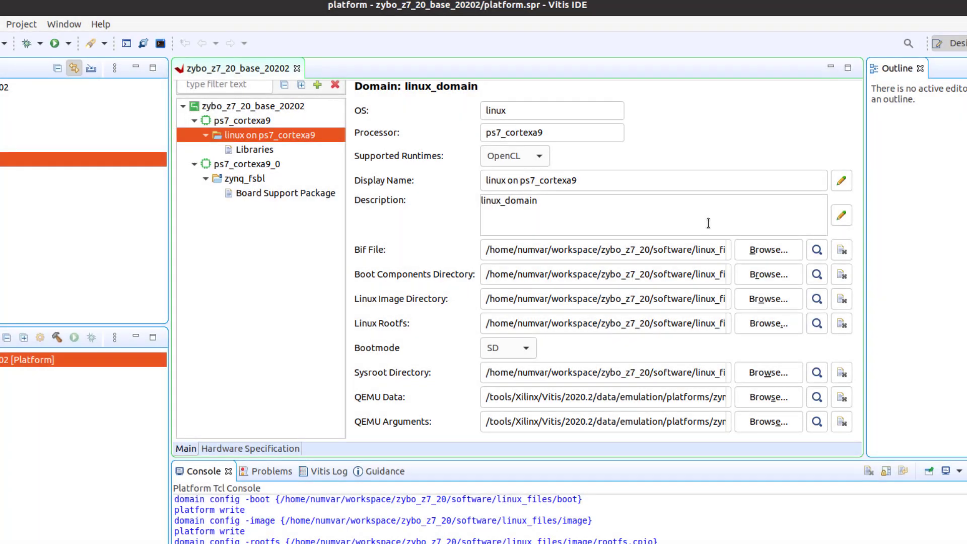
Set QEMU Data to the linux_files/boot folder
click(770, 398)
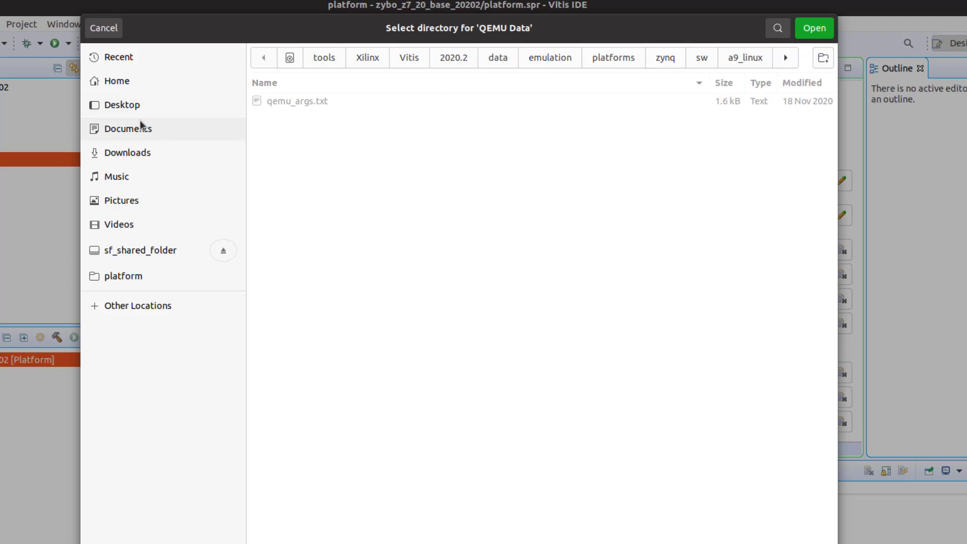
click(128, 88)
double_click(289, 252)
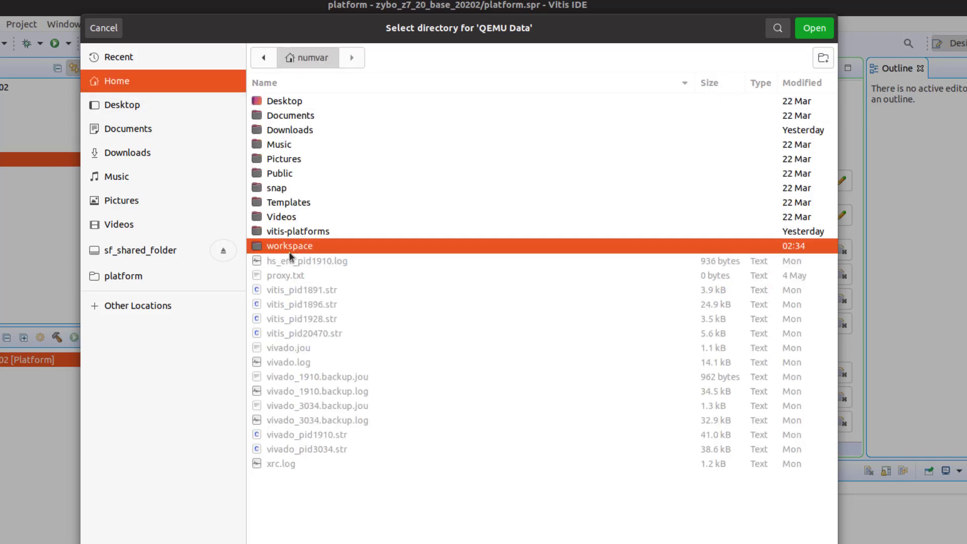
double_click(289, 189)
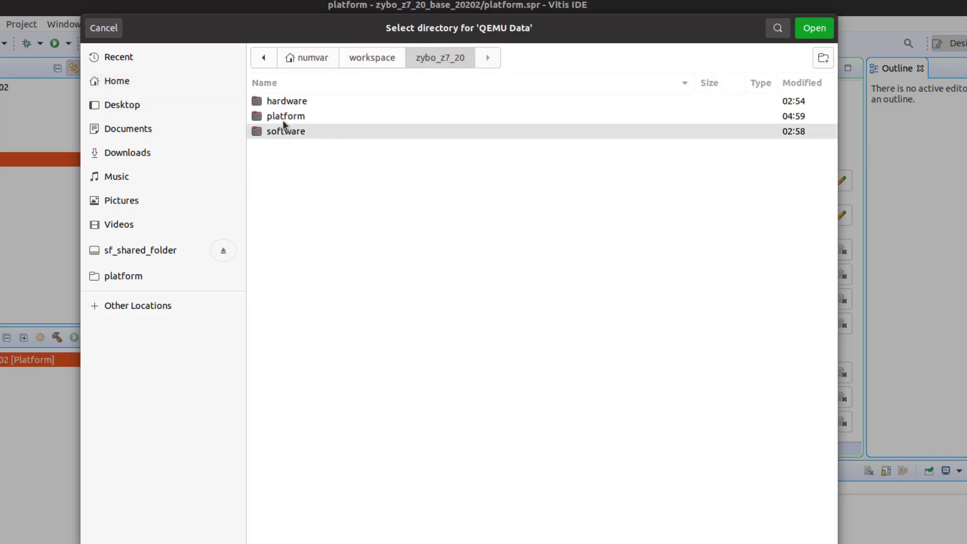
double_click(285, 132)
double_click(285, 104)
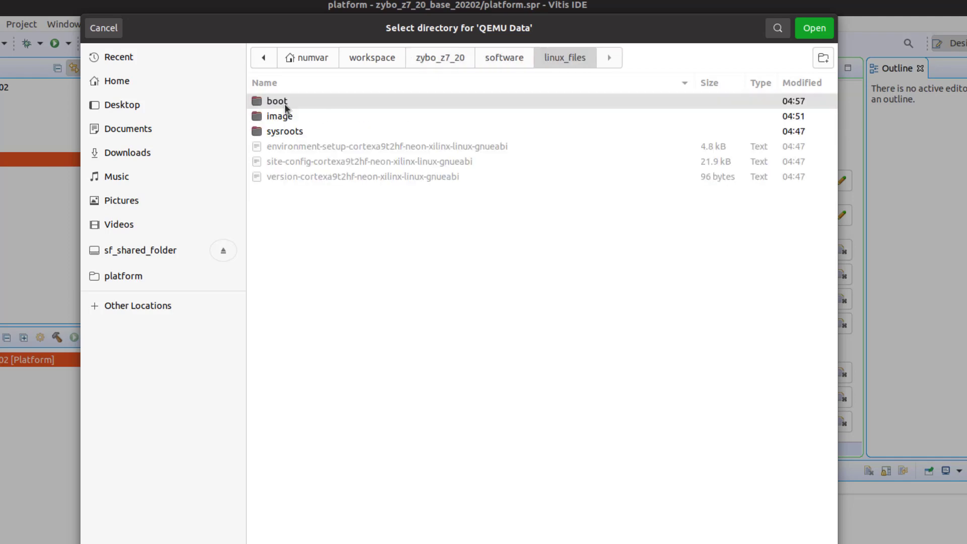
double_click(285, 104)
click(806, 30)
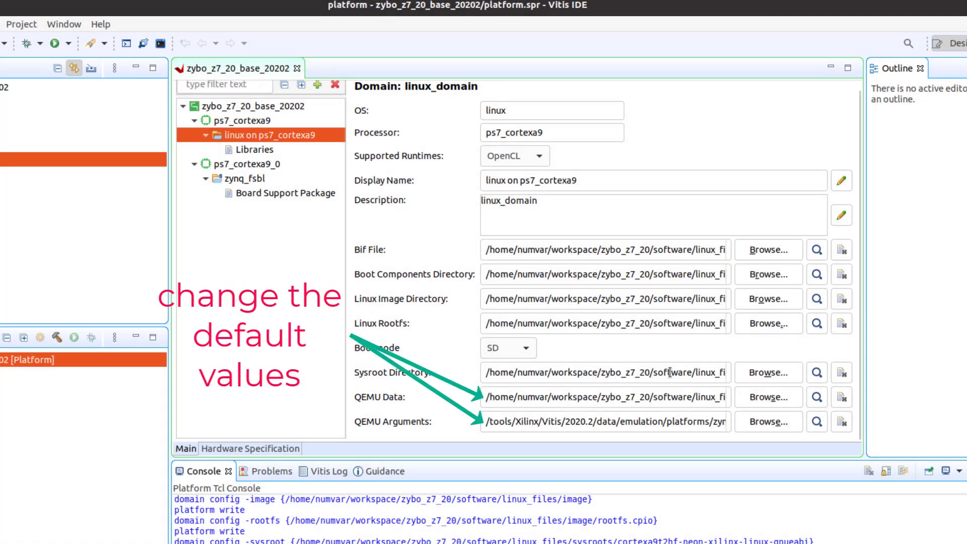
Set QEMU Arguments to linux_files/boot/qemu_args.txt
click(759, 421)
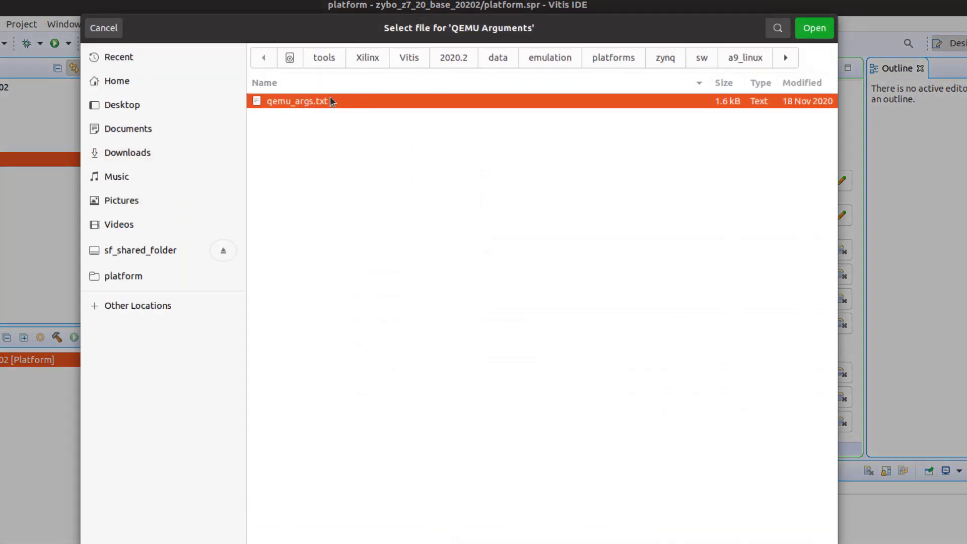
click(121, 82)
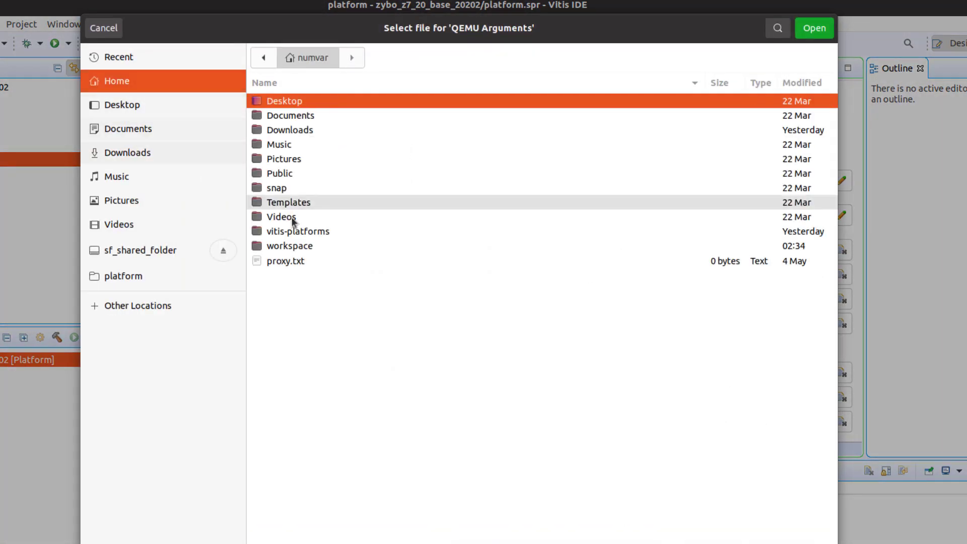
double_click(288, 245)
click(294, 188)
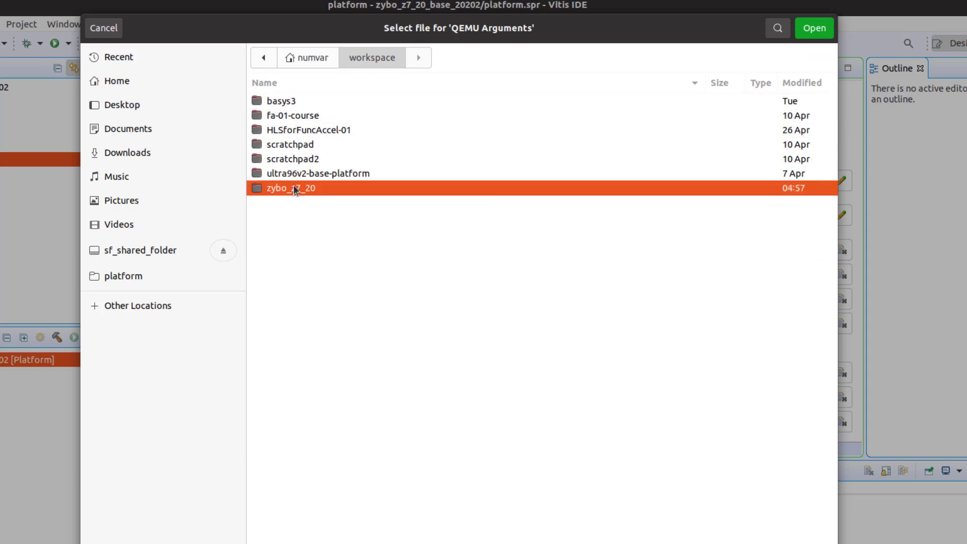
double_click(293, 188)
double_click(287, 131)
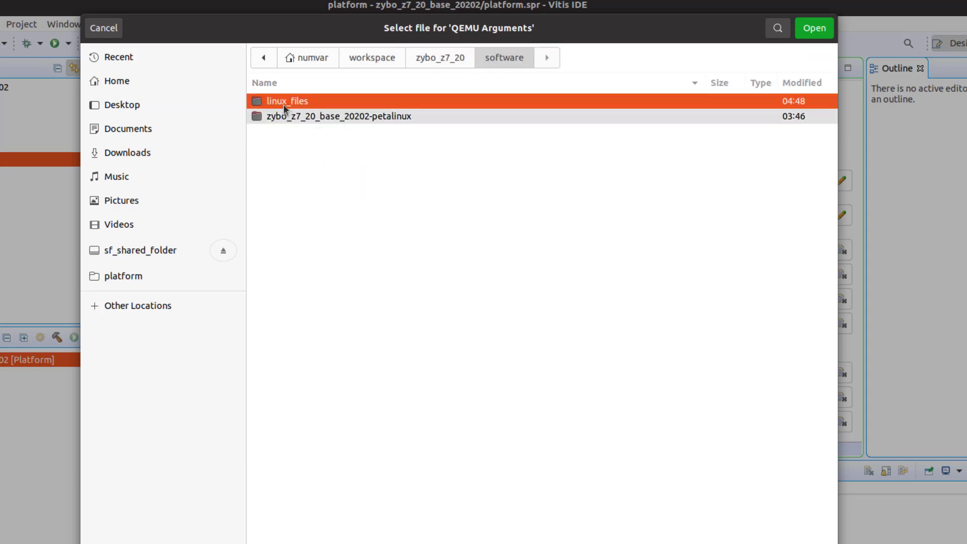
double_click(285, 103)
double_click(283, 102)
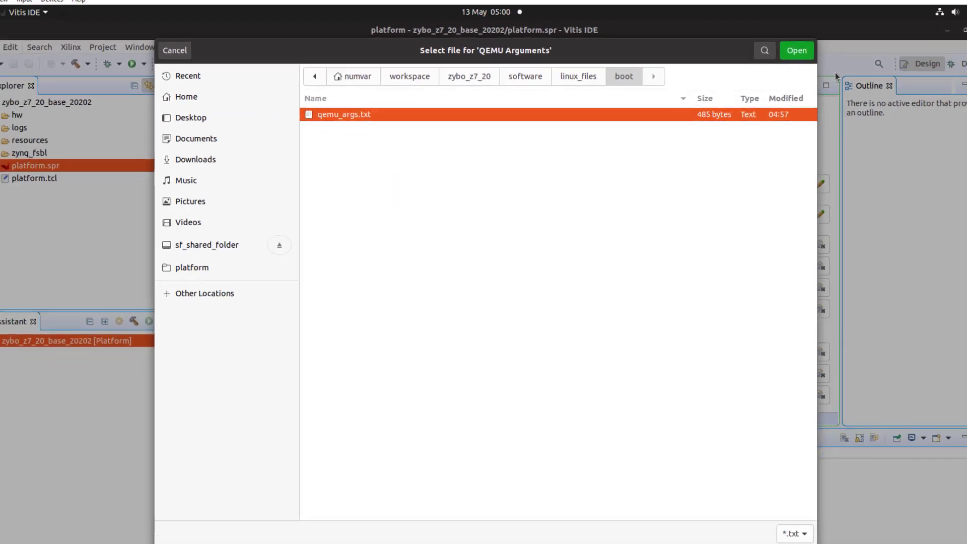
click(798, 48)
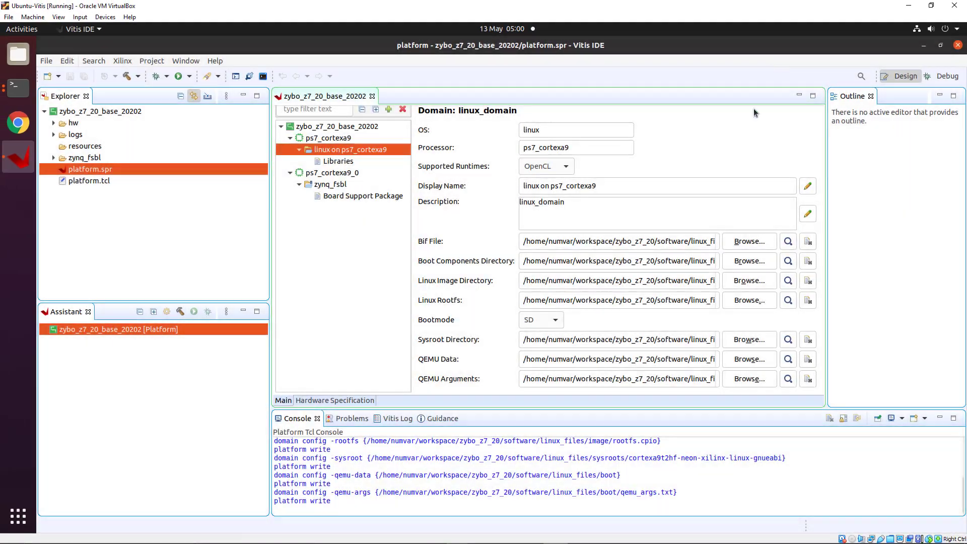
Build the zybo_z7_20_base_20202 platform project from its Explorer context menu
click(126, 113)
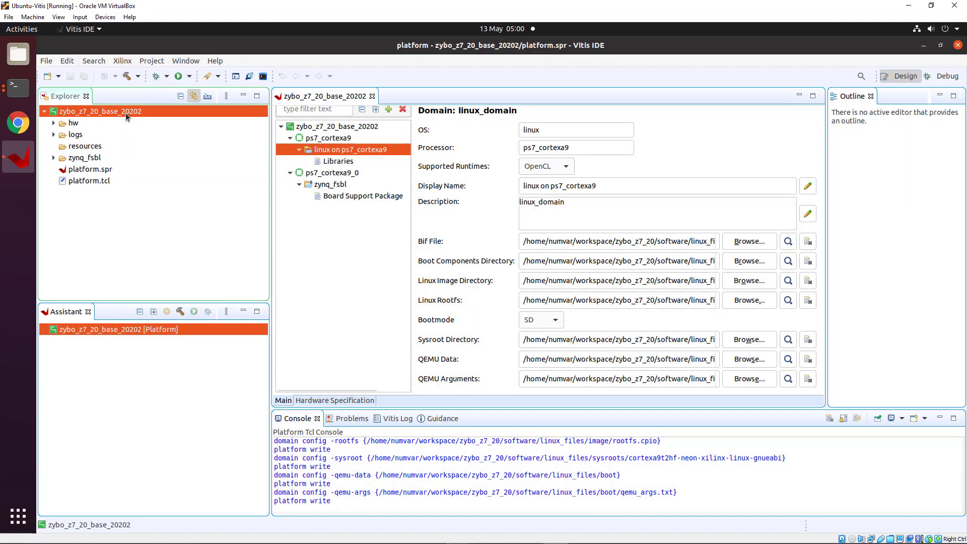
right_click(126, 114)
click(163, 200)
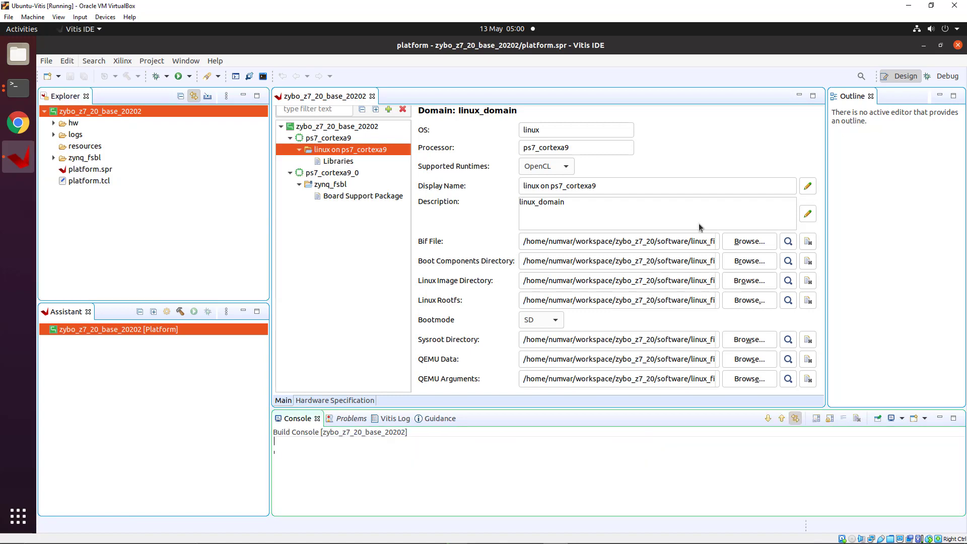
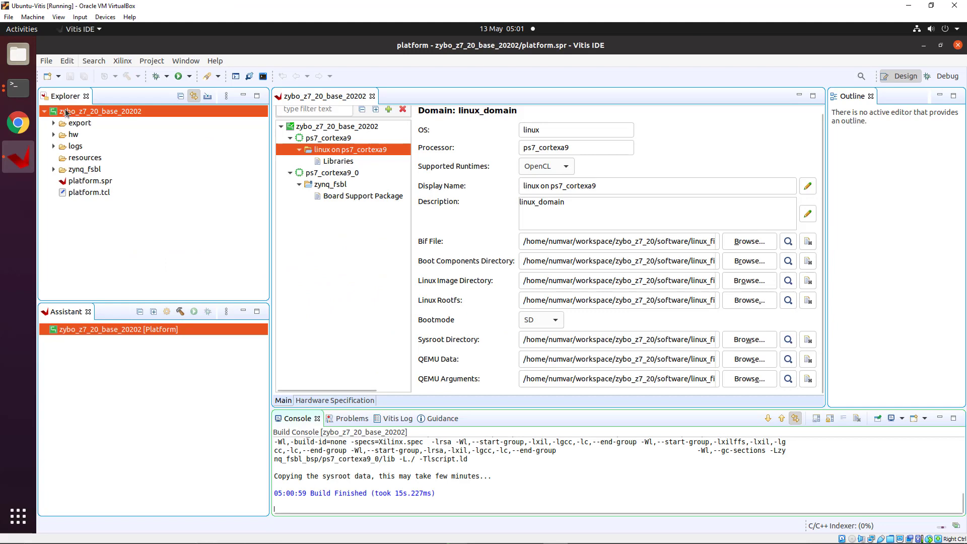
Launch the New Application Project wizard from the File > New menu
click(46, 61)
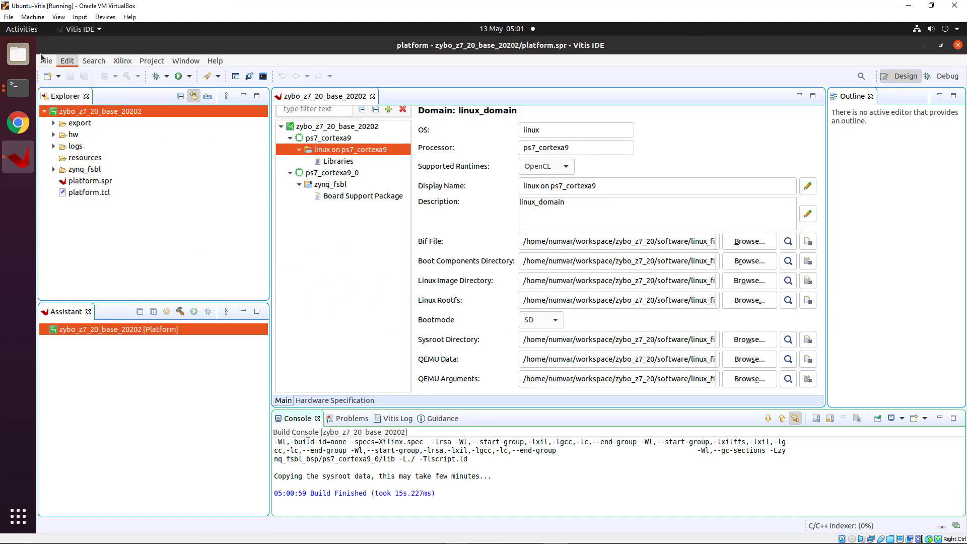
mouse_move(186, 78)
click(242, 74)
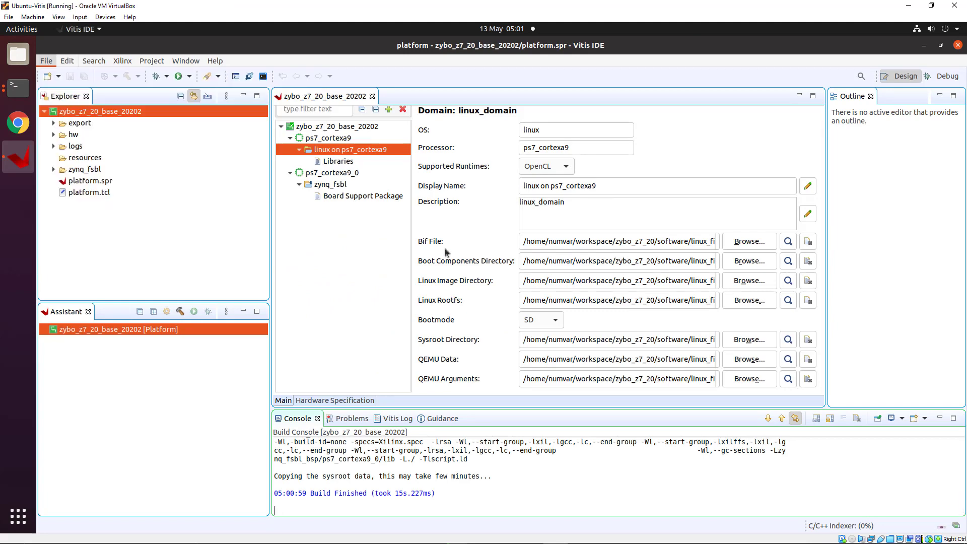
Select the zybo_z7_20_base_20202 platform and name the application project vector_addition
click(599, 420)
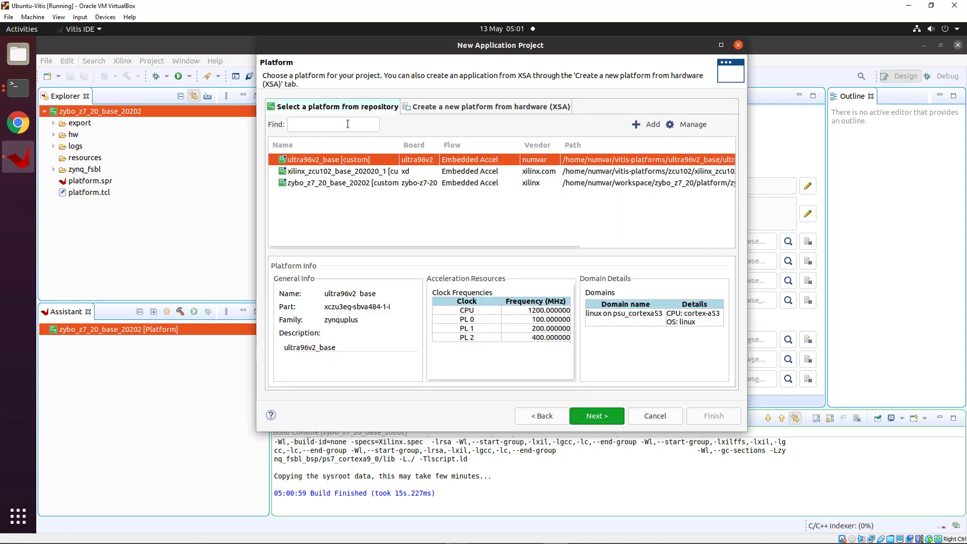
click(312, 183)
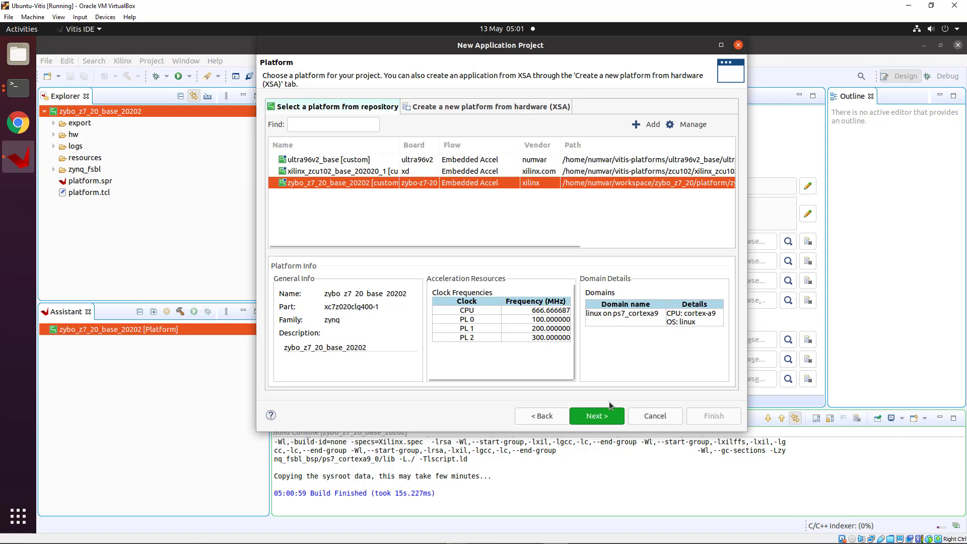
click(598, 415)
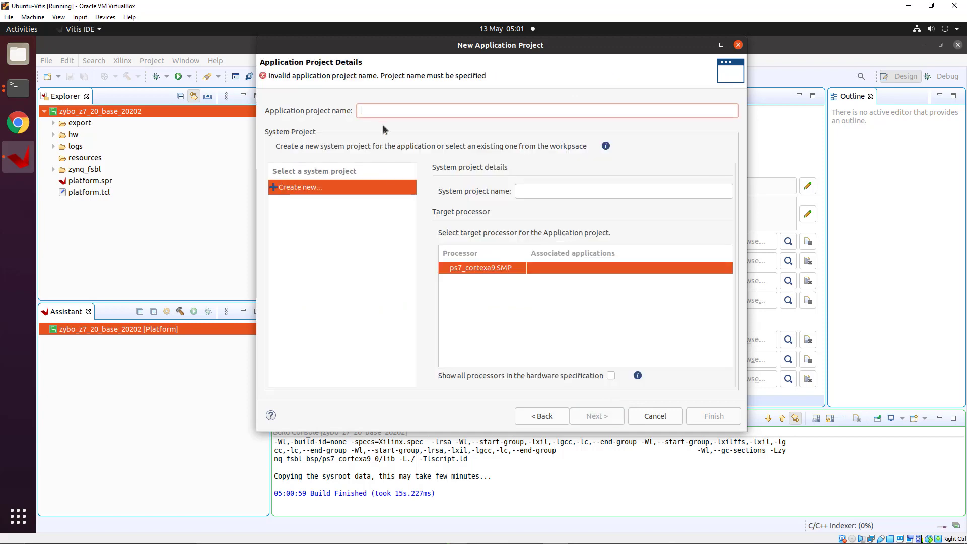
text(vect)
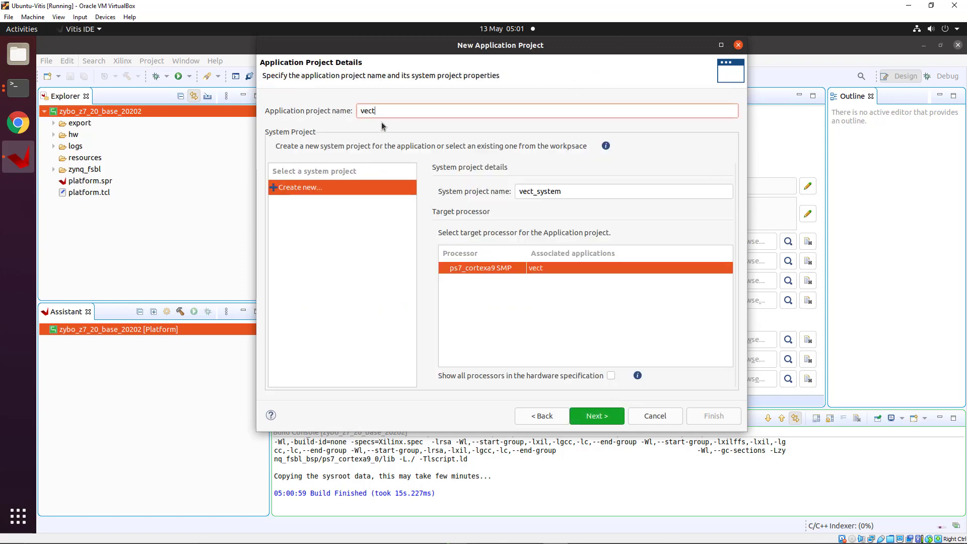
text(or_a)
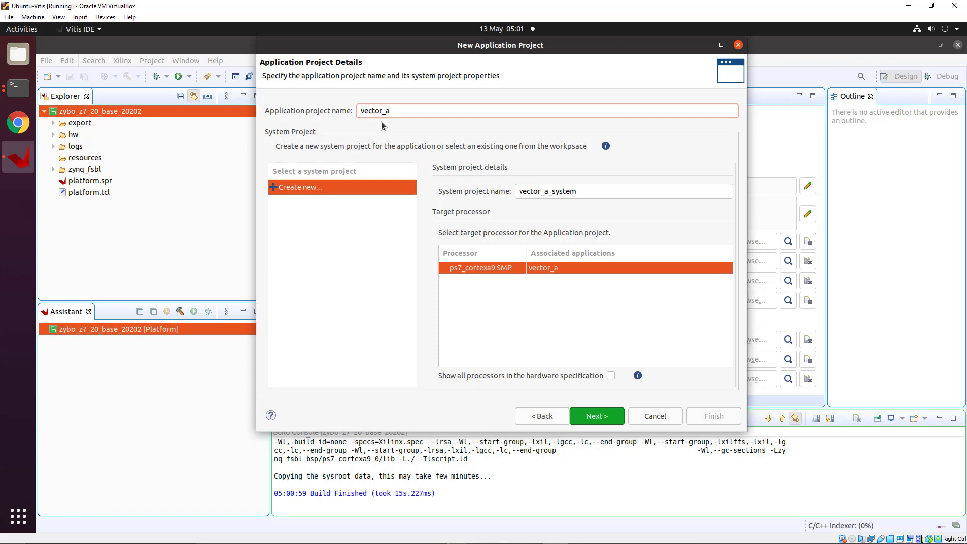
text(ddition)
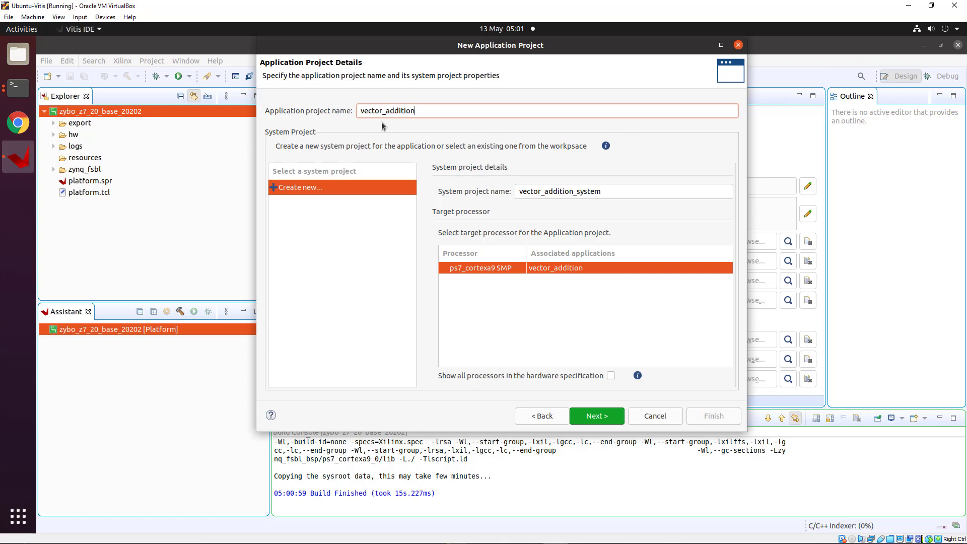
click(602, 418)
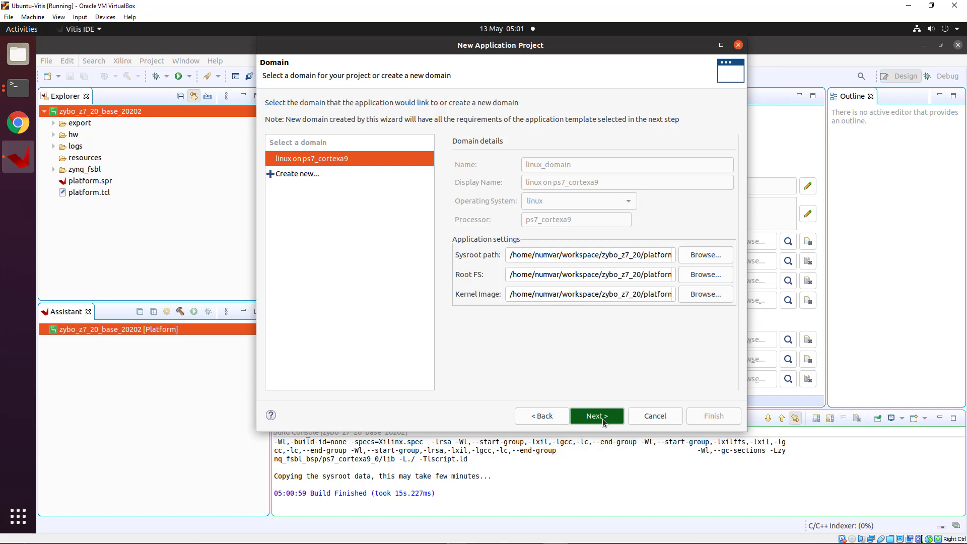
Accept the linux domain and create the project from the Vector Addition template
click(603, 420)
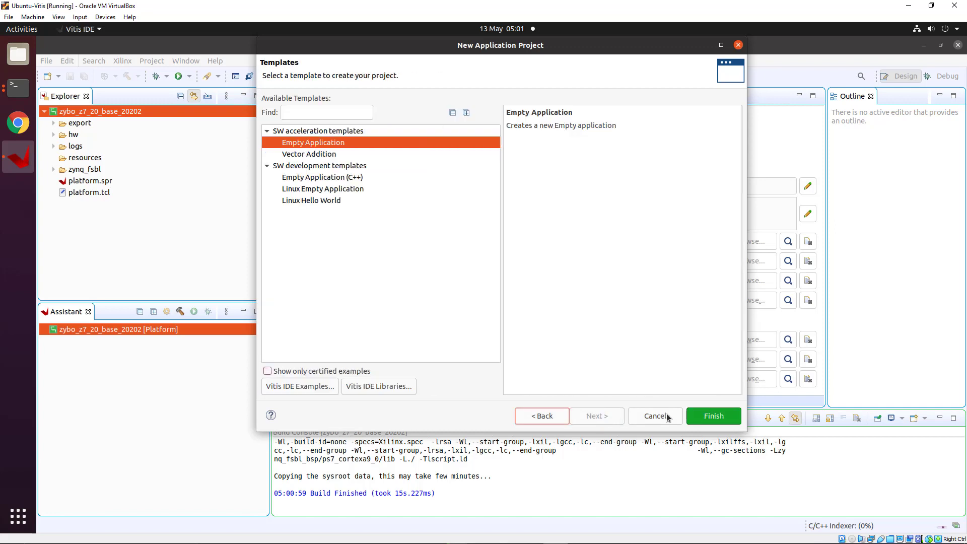
click(310, 156)
click(706, 419)
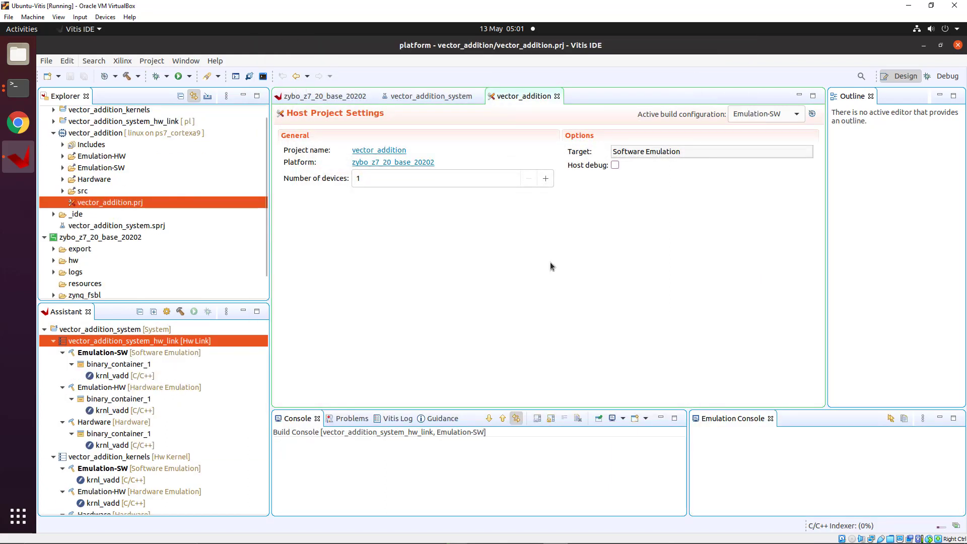
Open krnl_vadd.cpp from the vector_addition_kernels src folder
scroll(68, 133, up, 1)
click(53, 123)
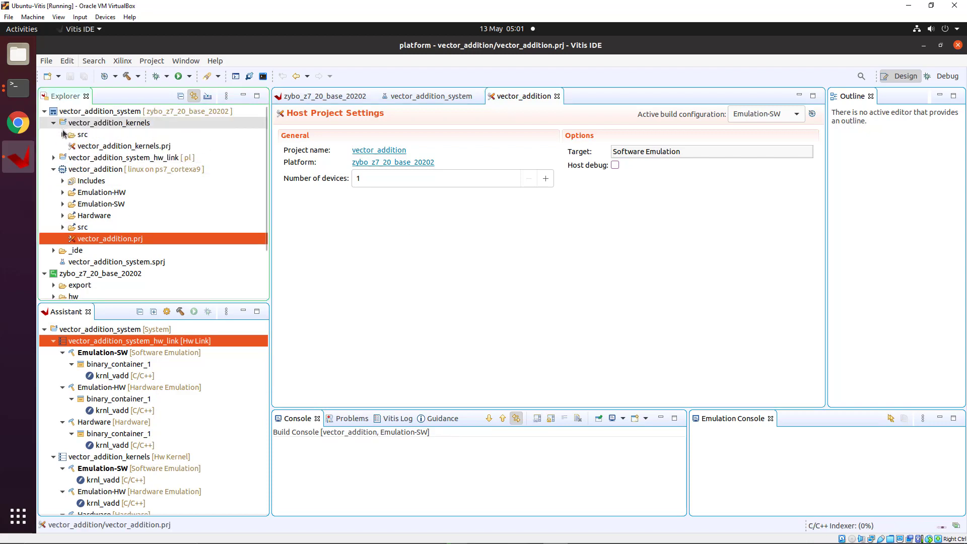
click(62, 134)
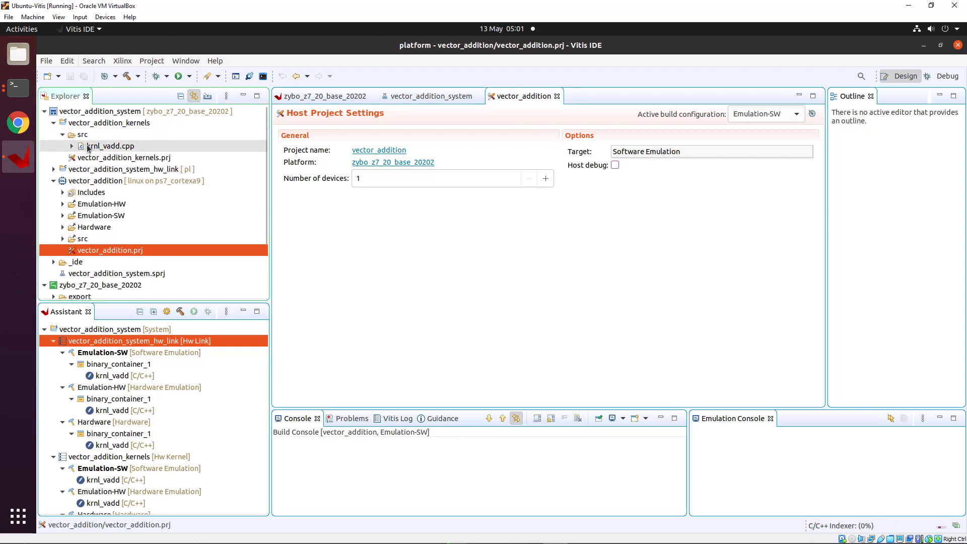
double_click(85, 147)
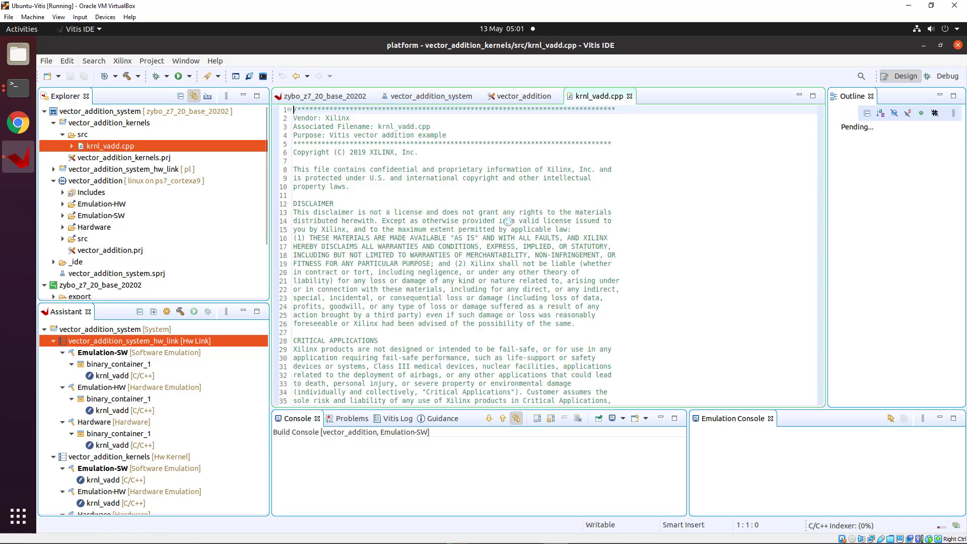
Collapse the vector_addition_kernels and vector_addition host project nodes in Explorer
scroll(503, 260, down, 15)
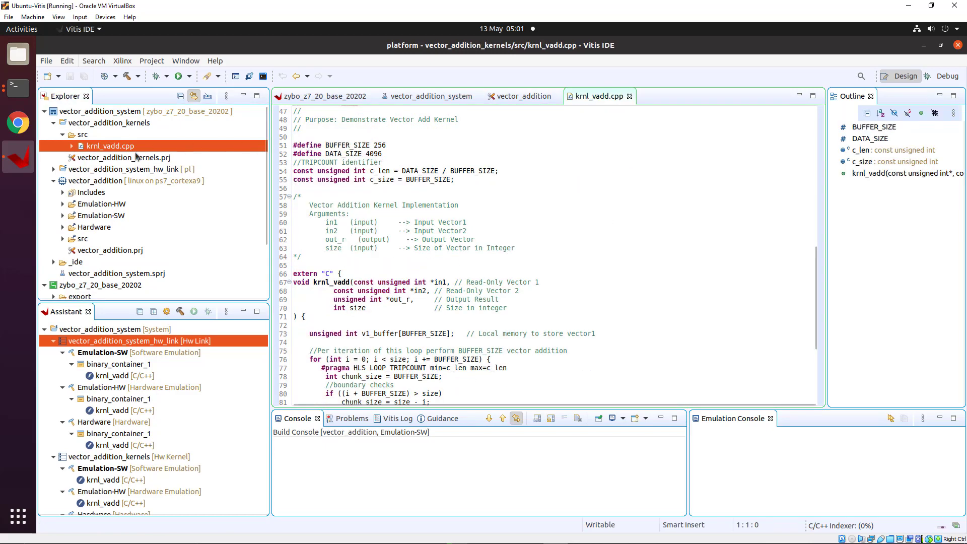
click(53, 123)
click(54, 146)
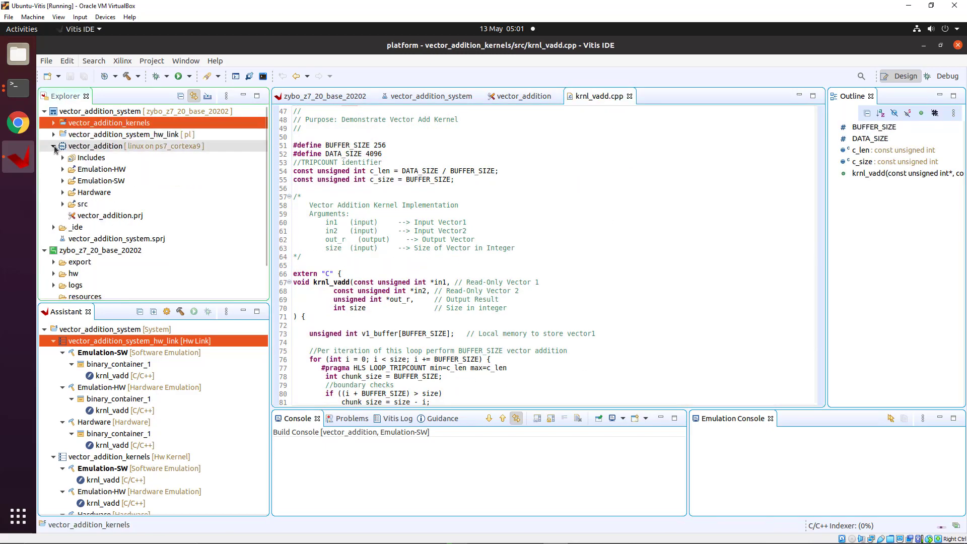